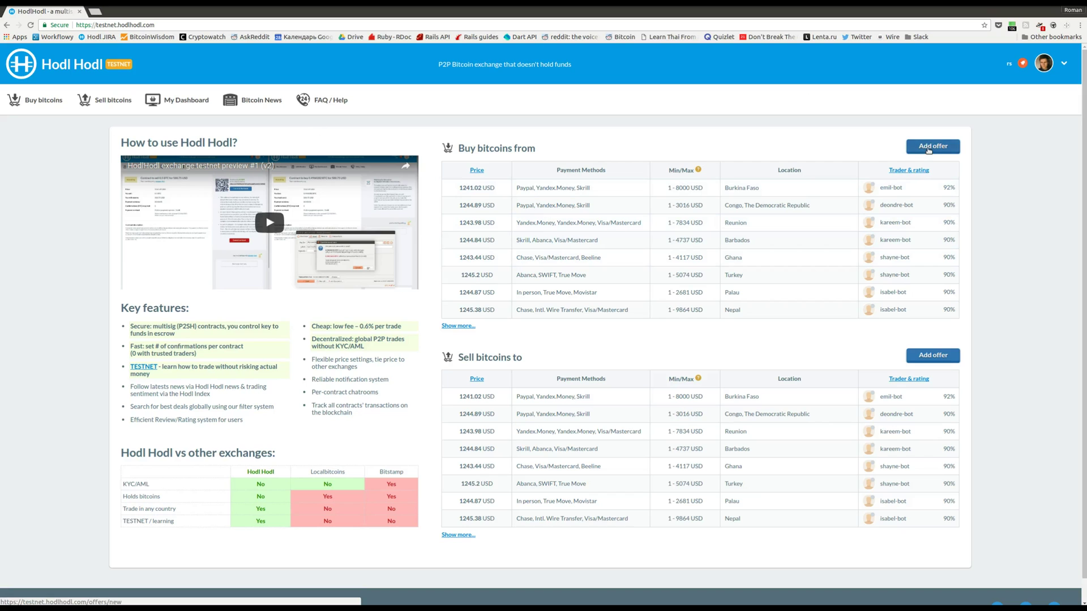
# Step: Start a new offer from the Add offer button to get a blank Create new offer form
pyautogui.click(928, 149)
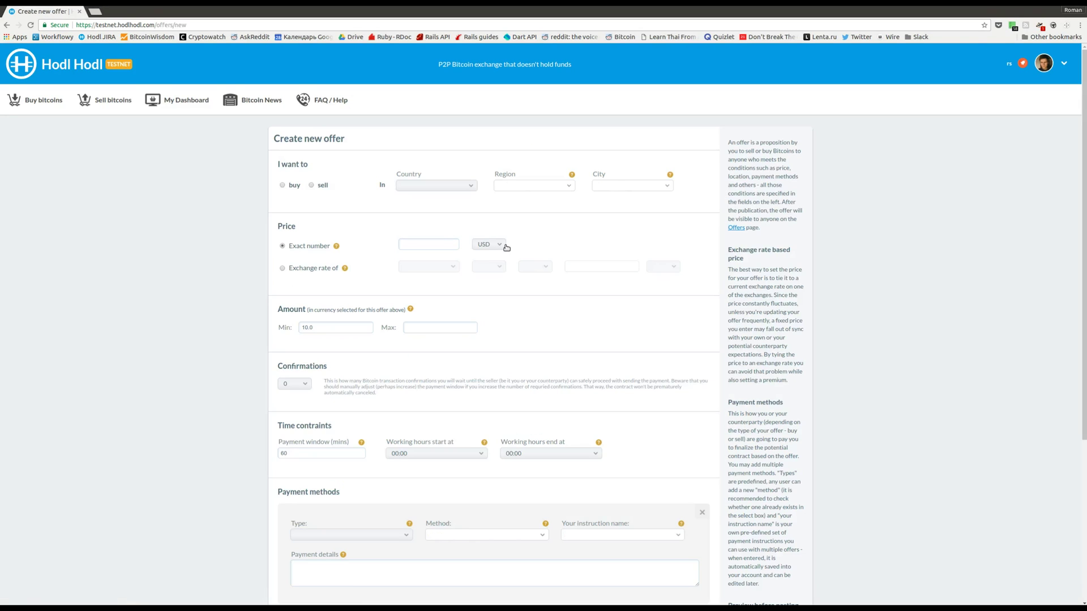
# Step: Zoom the page to 150% and make this a sell offer located in Afghanistan
pyautogui.hotkey('ctrl', '+')
pyautogui.hotkey('ctrl', '+')
pyautogui.hotkey('ctrl', '+')
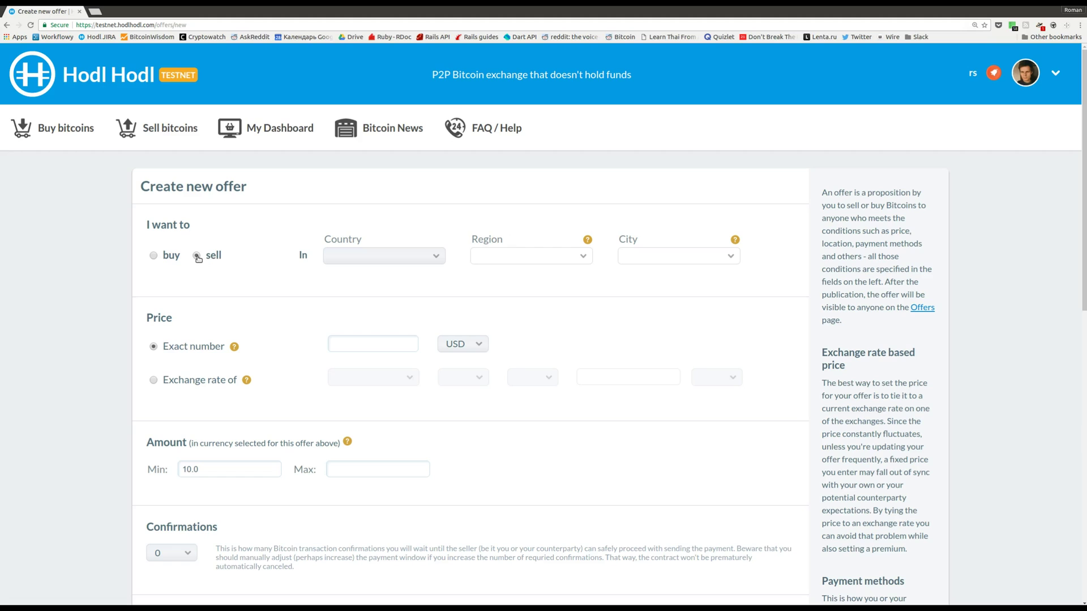
pyautogui.click(197, 257)
pyautogui.click(435, 262)
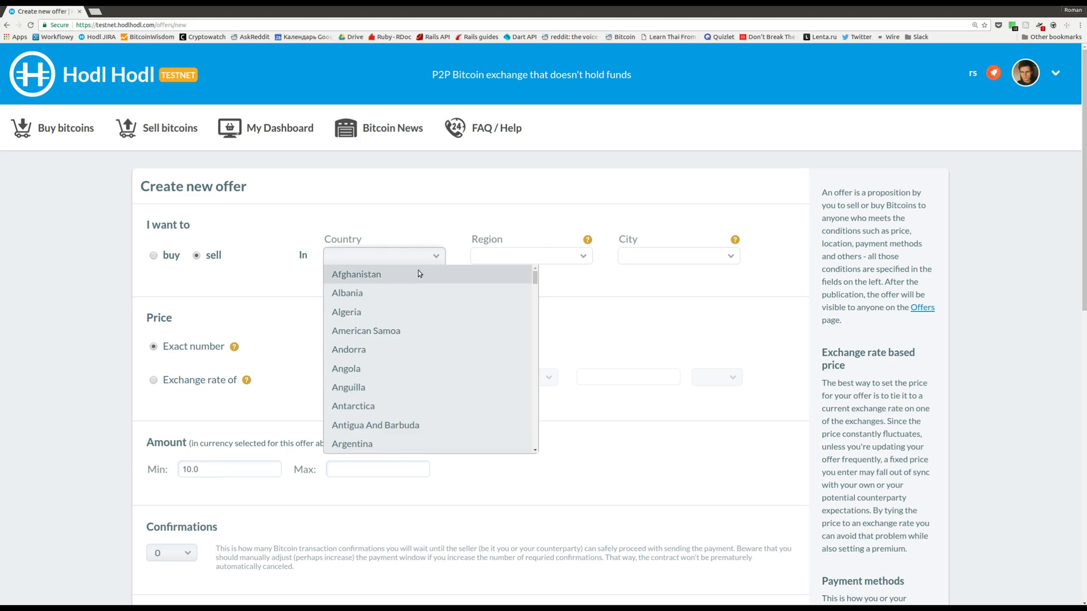
pyautogui.click(419, 273)
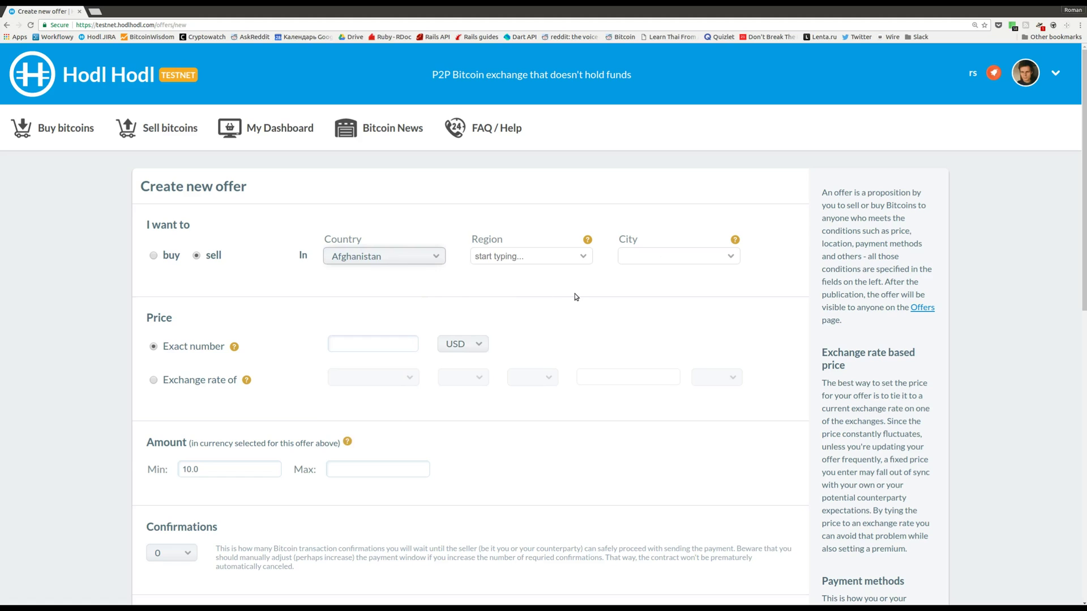
# Step: Try entering Kabul as the region and city, then clear the city text
pyautogui.click(584, 257)
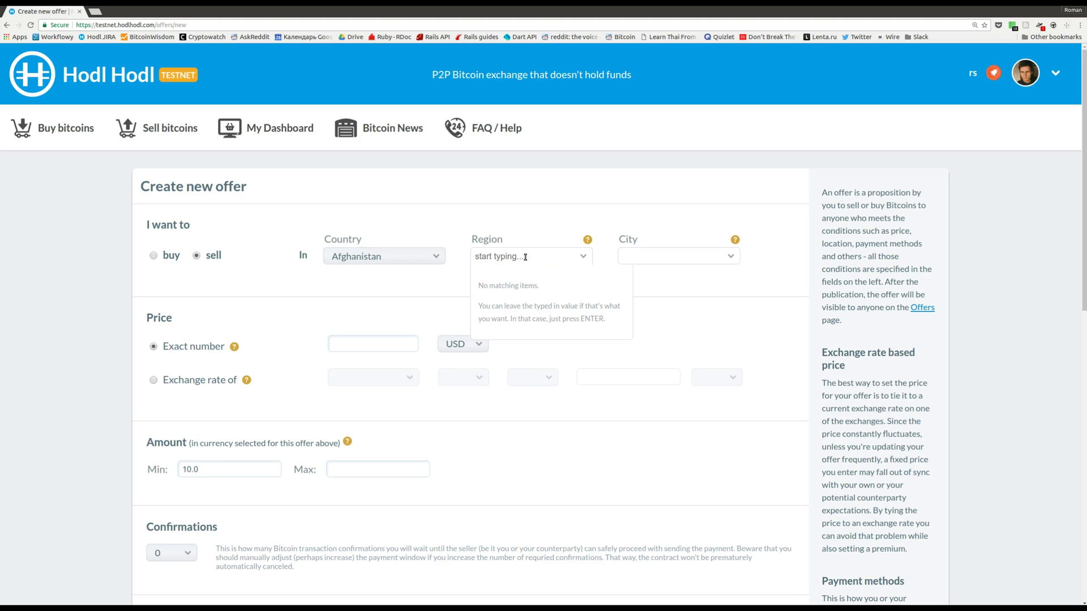
pyautogui.write('Kabuk')
pyautogui.press('Return')
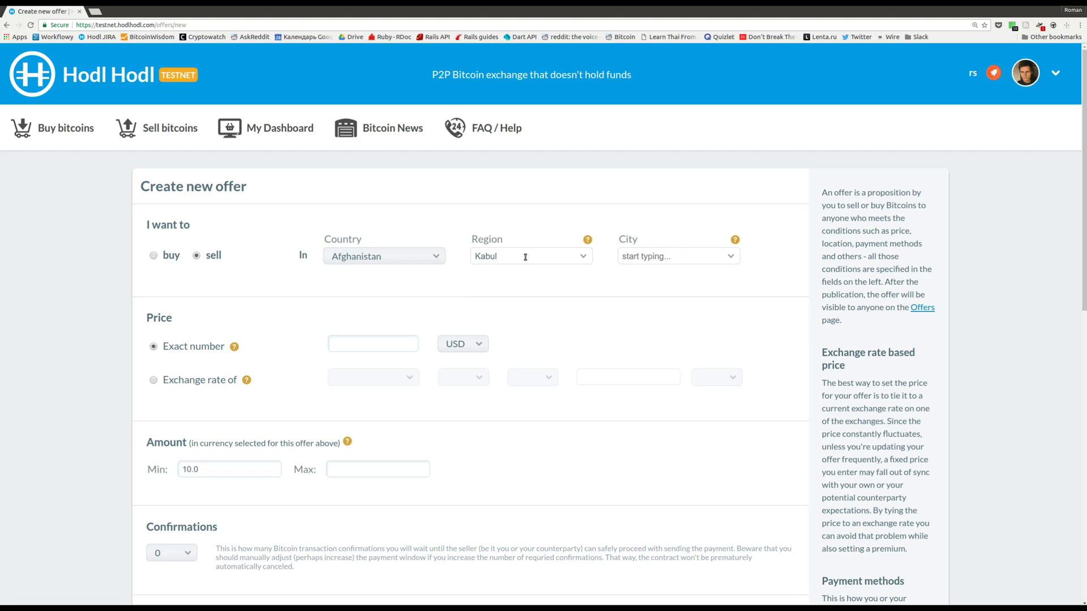
pyautogui.press('Tab')
pyautogui.write('Kabul')
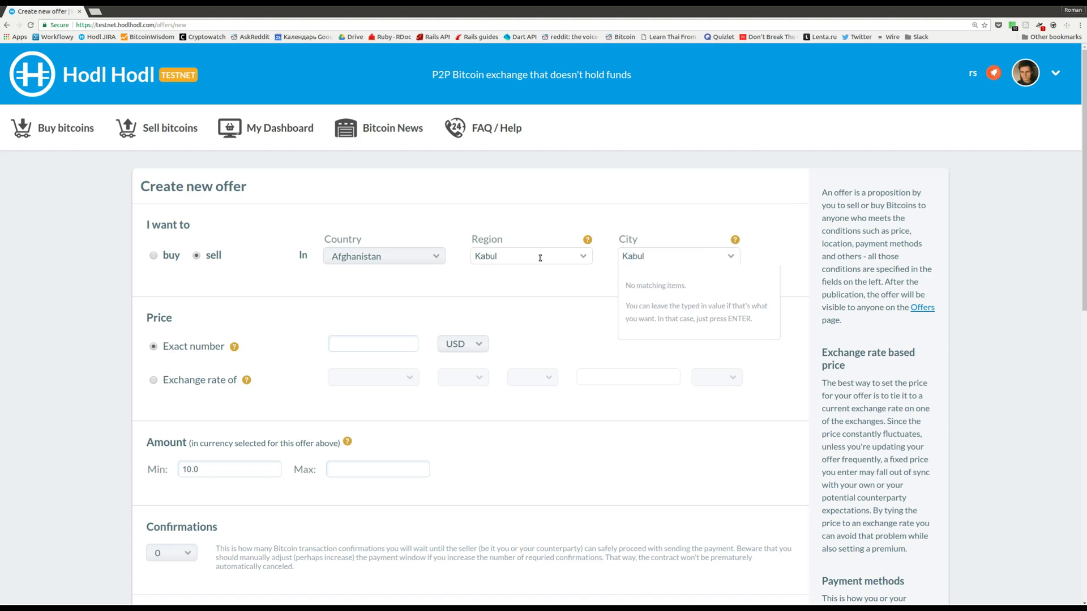
pyautogui.press('Return')
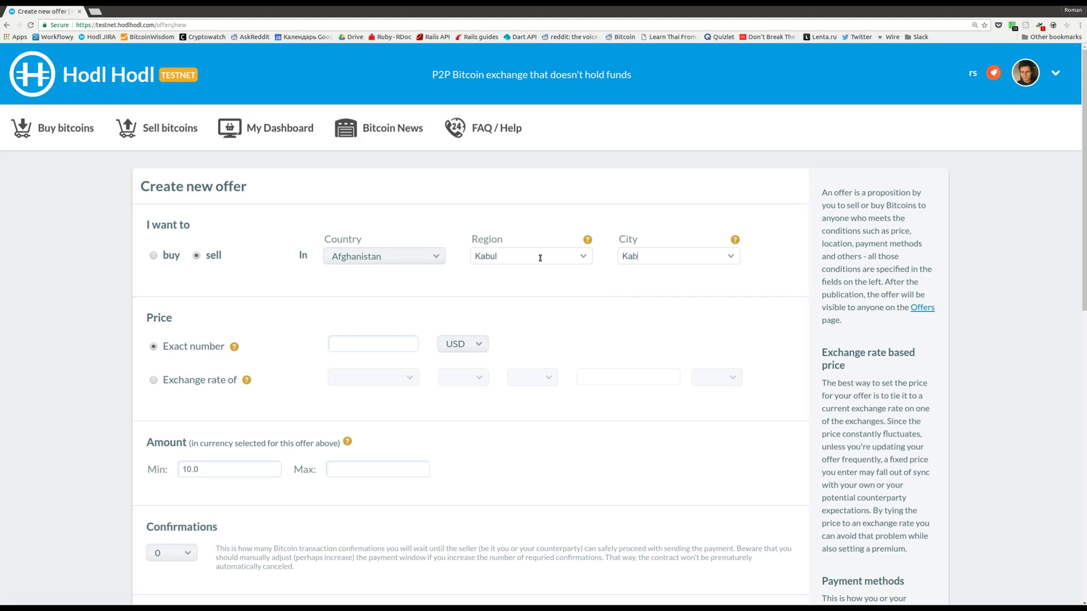
pyautogui.press('BackSpace')
pyautogui.press('BackSpace')
pyautogui.press('BackSpace')
pyautogui.press('BackSpace')
pyautogui.press('BackSpace')
pyautogui.press('BackSpace')
# Step: Switch pricing from exact price to exchange-rate pricing, checking the help for both options
pyautogui.scroll(-3, 340, 283)
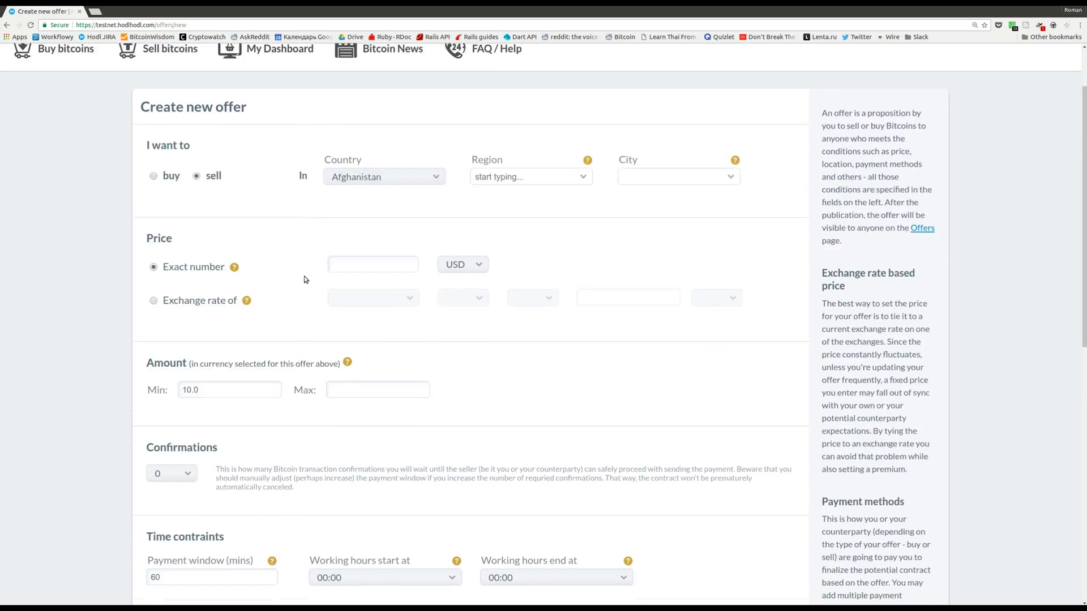
pyautogui.click(402, 165)
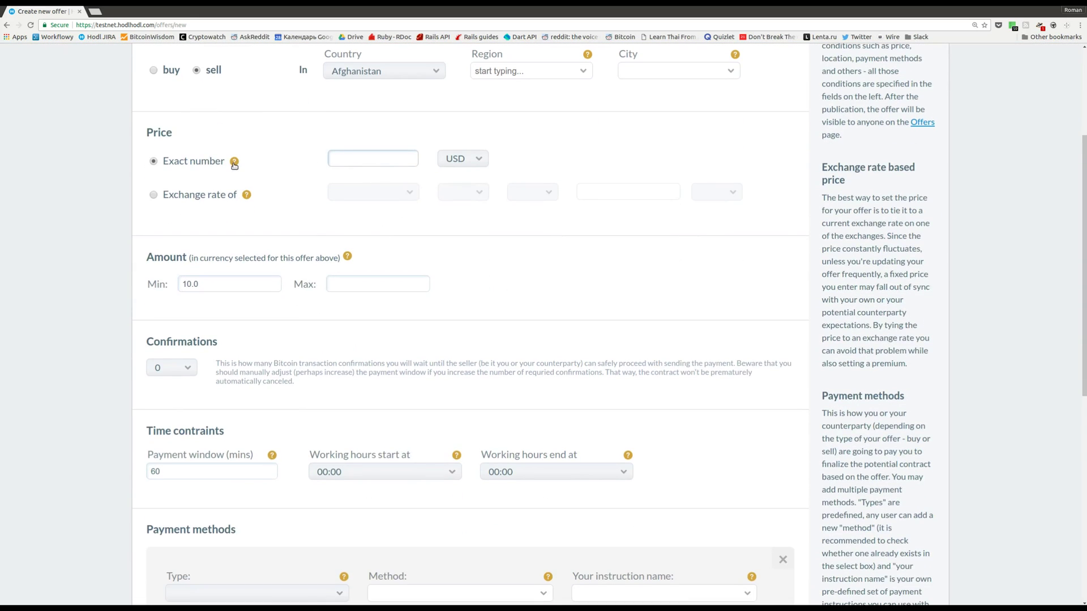
pyautogui.click(234, 164)
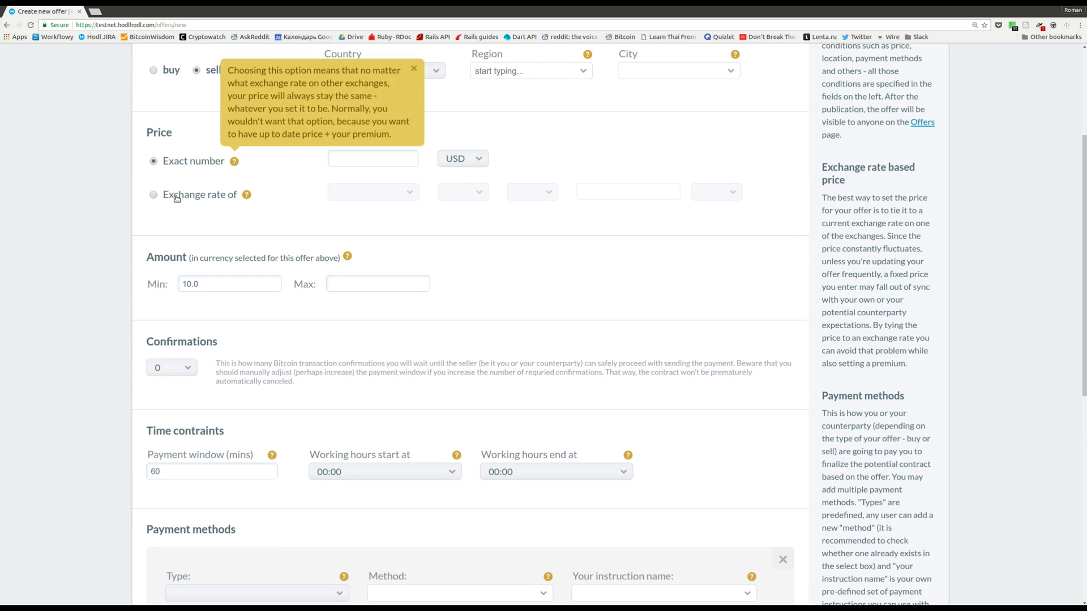
pyautogui.click(177, 197)
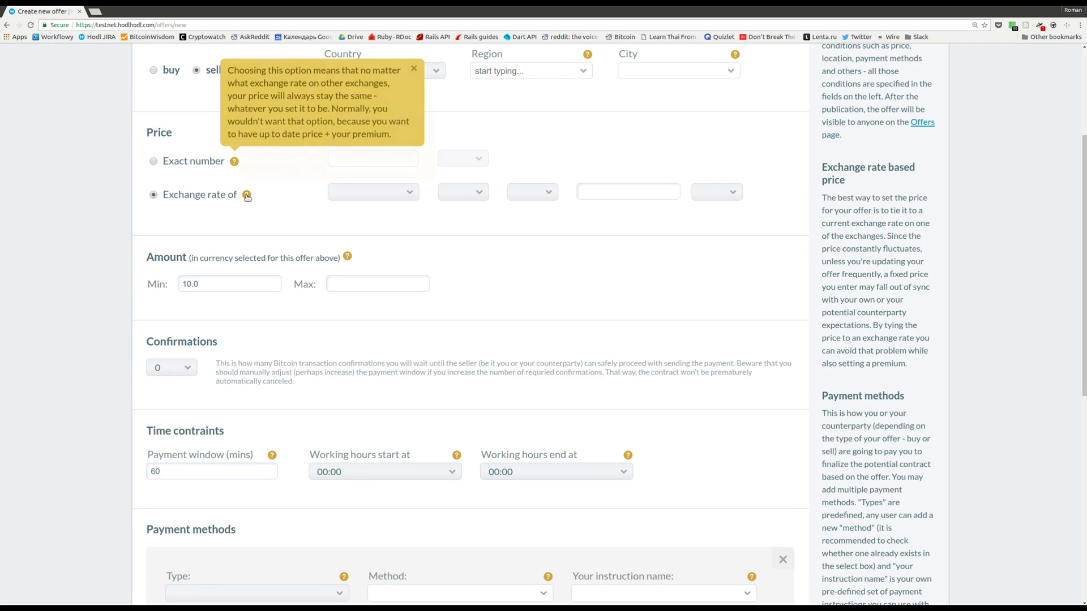
pyautogui.click(247, 196)
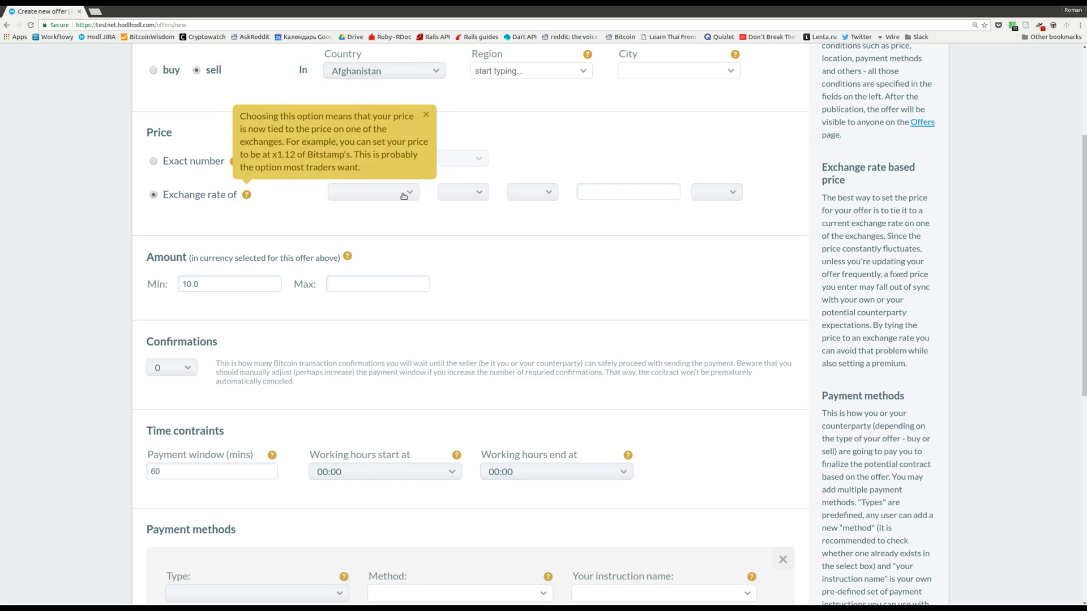
# Step: Peg the price to Bitstamp's EUR rate plus 1%, then select the 10.0 minimum amount
pyautogui.click(409, 193)
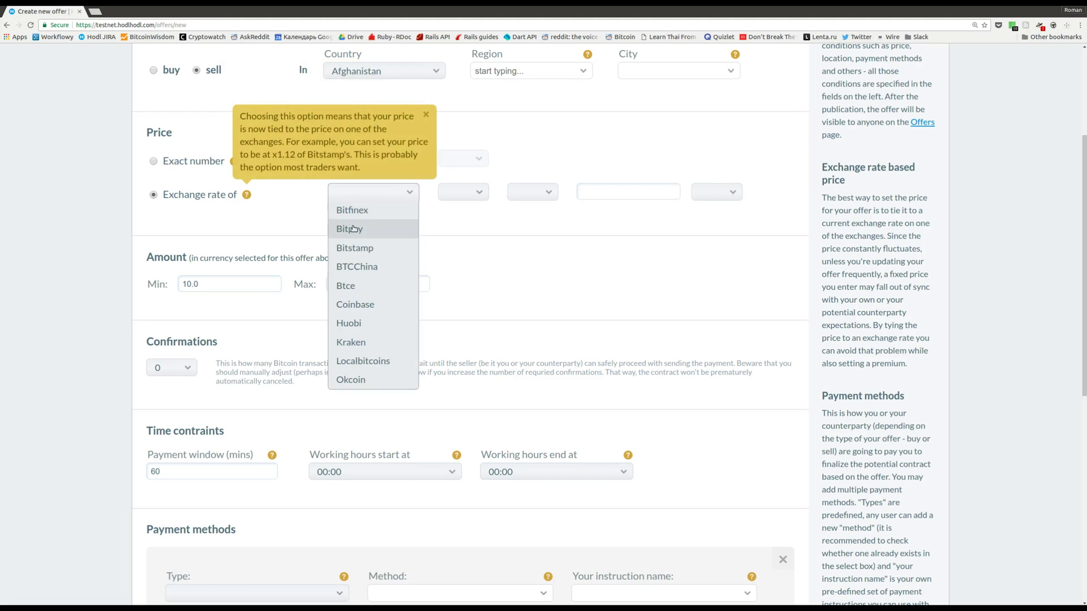
pyautogui.click(350, 251)
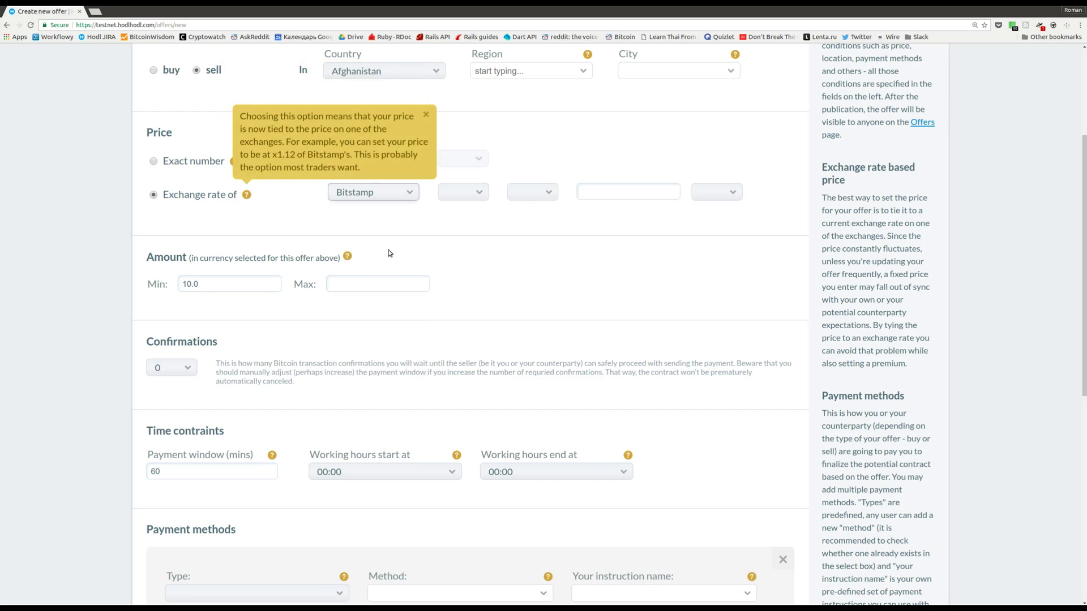
pyautogui.click(459, 200)
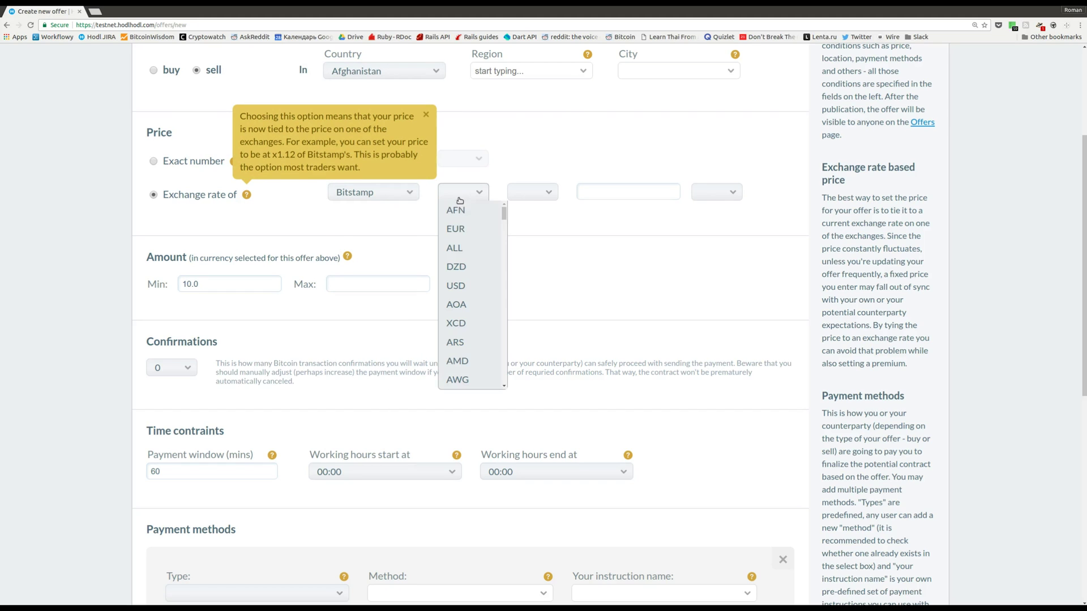
pyautogui.click(457, 234)
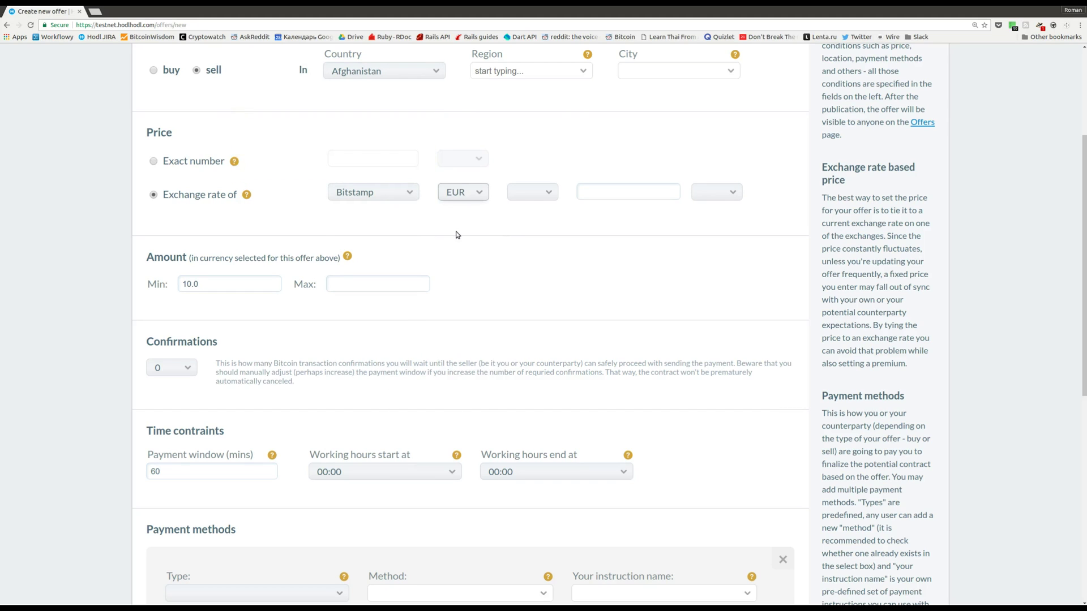
pyautogui.click(520, 193)
pyautogui.click(526, 229)
pyautogui.click(604, 192)
pyautogui.click(715, 197)
pyautogui.click(713, 227)
pyautogui.scroll(-3, 540, 261)
pyautogui.moveTo(260, 190); pyautogui.dragTo(178, 190)
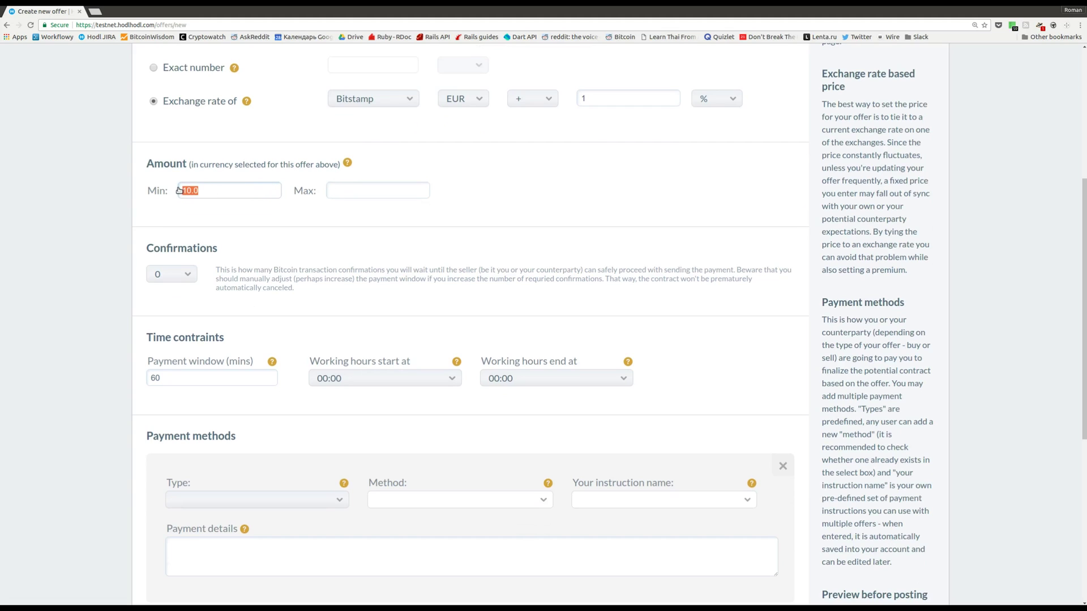
# Step: Focus the maximum amount field and raise required confirmations from 0 to 1
pyautogui.click(375, 189)
pyautogui.scroll(-2, 339, 192)
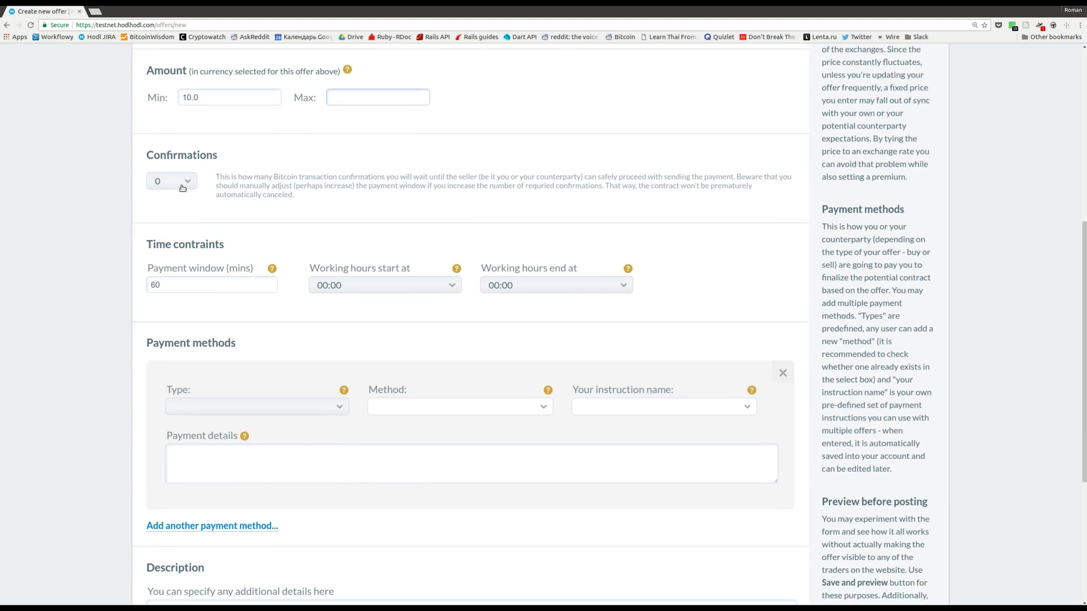
pyautogui.click(187, 185)
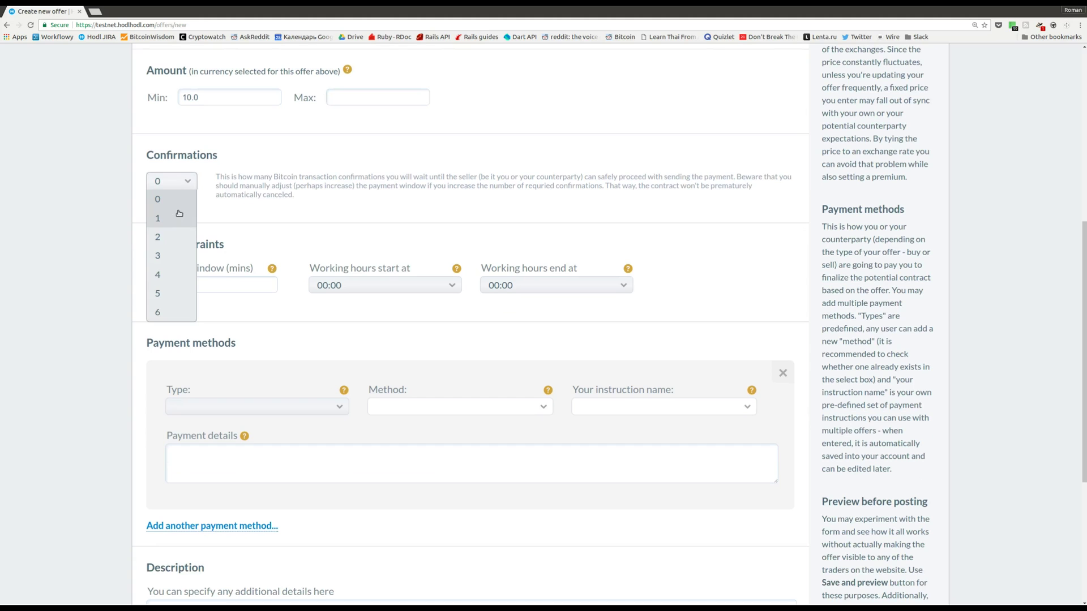
pyautogui.click(178, 220)
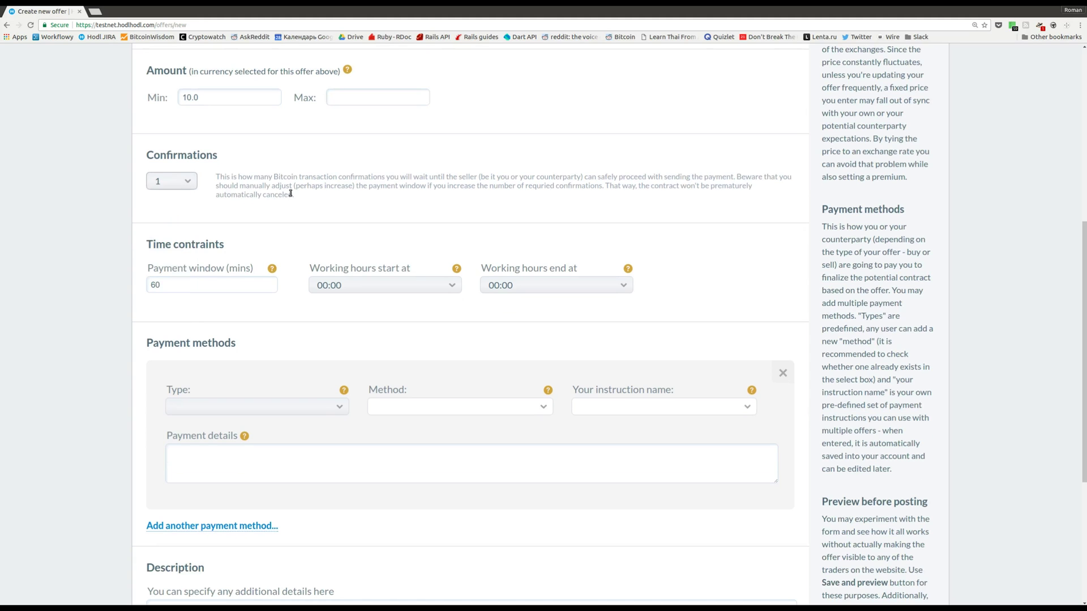
pyautogui.scroll(-3, 363, 195)
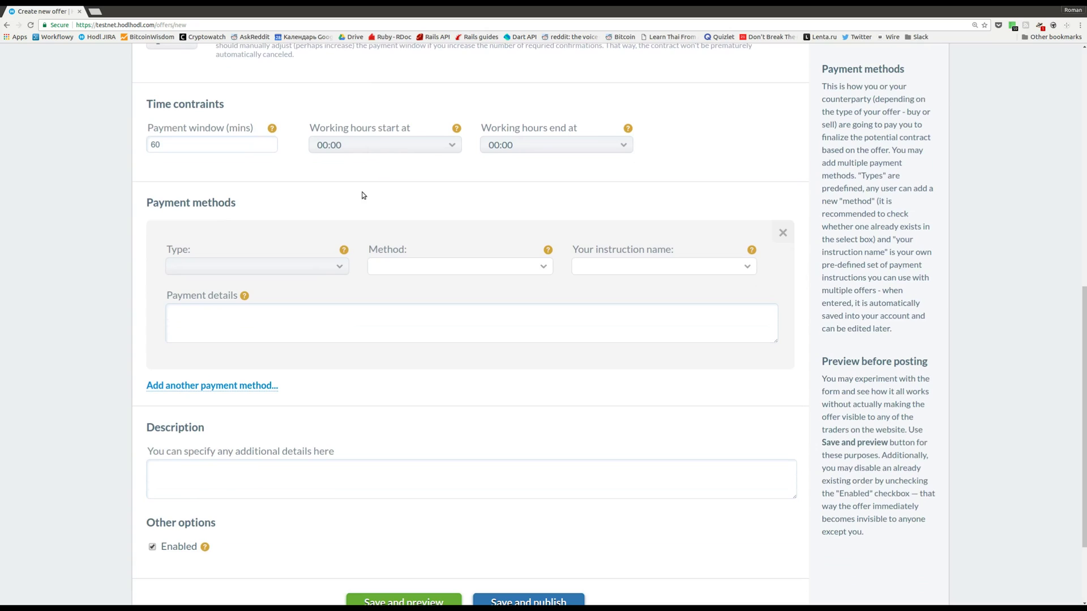
# Step: Add an Online payment system method via Paypal using the saved 'My Paypal' instructions
pyautogui.scroll(-2, 363, 194)
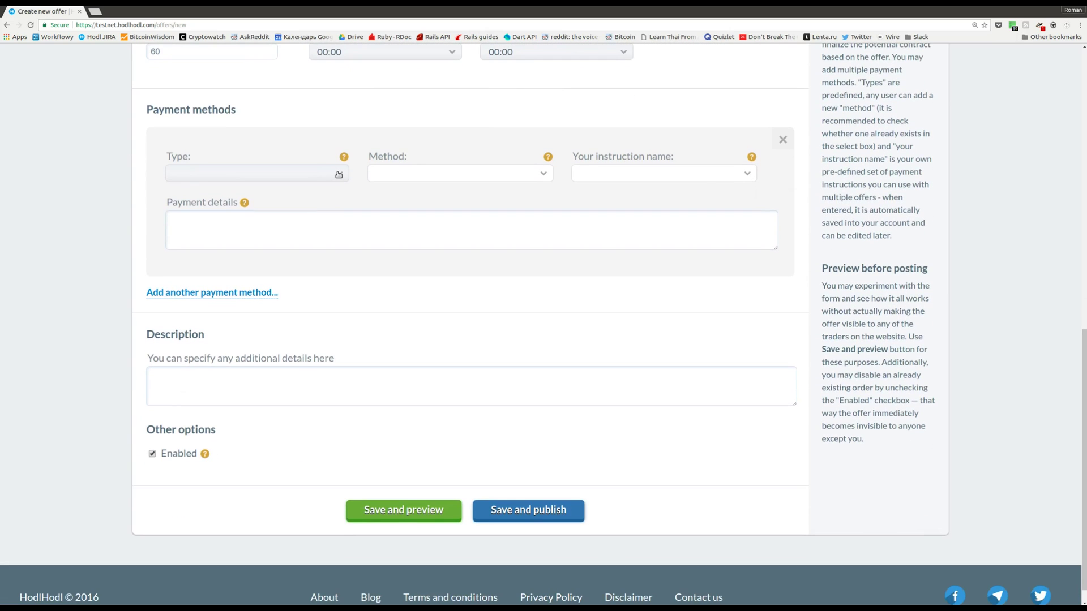
pyautogui.click(338, 175)
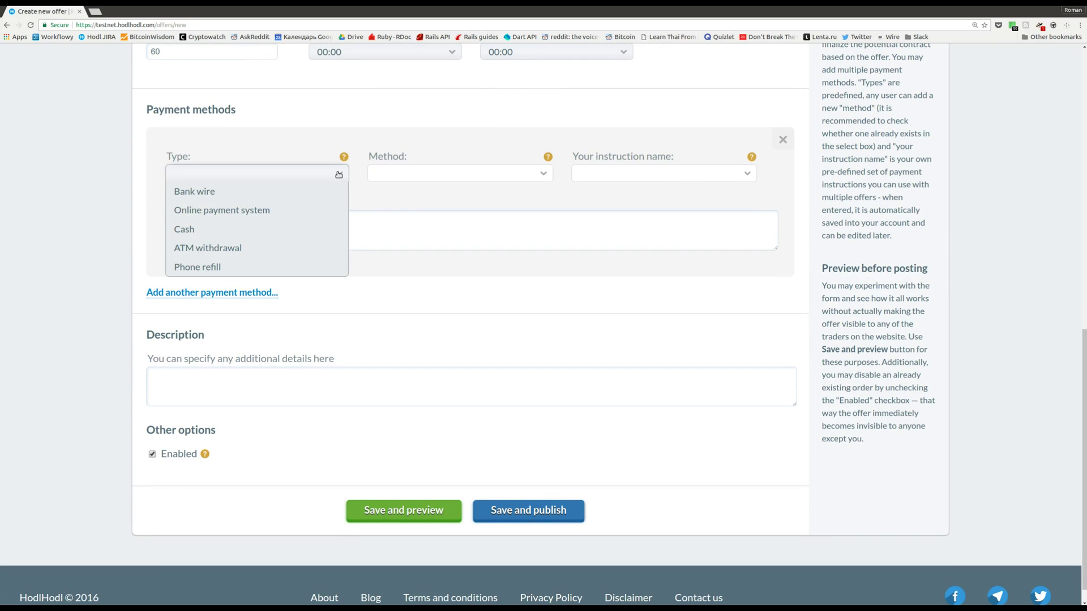
pyautogui.click(313, 210)
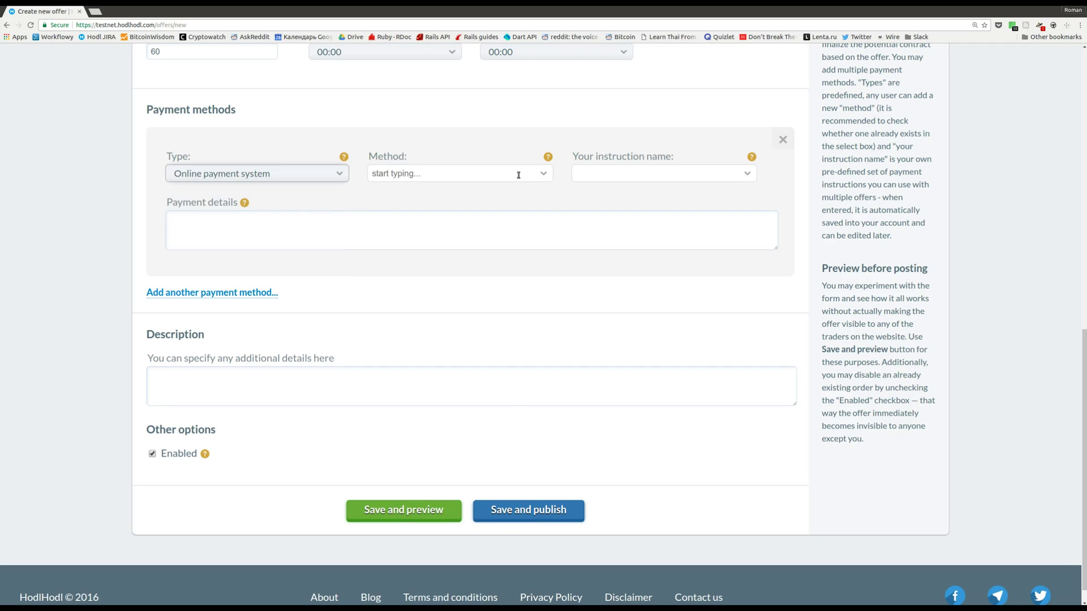
pyautogui.click(542, 175)
pyautogui.click(504, 194)
pyautogui.click(748, 175)
pyautogui.click(653, 188)
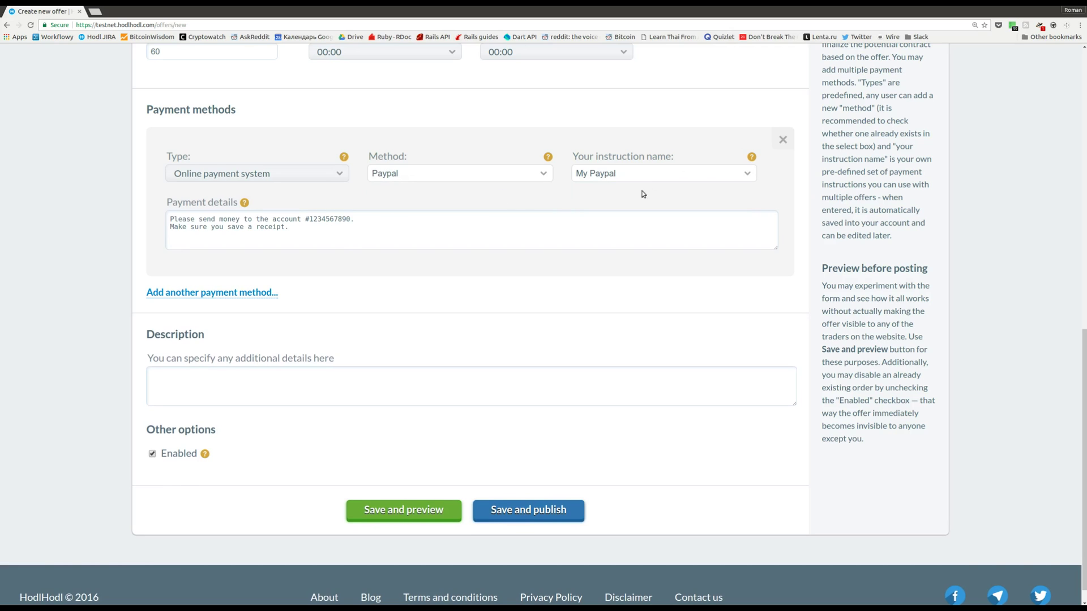
pyautogui.moveTo(377, 220); pyautogui.dragTo(174, 214)
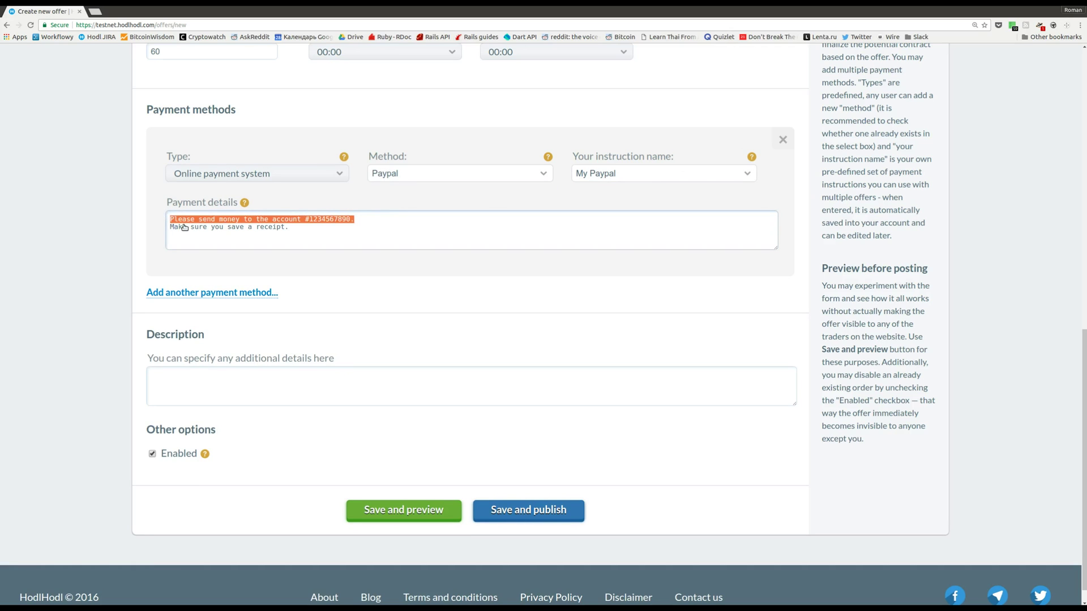
pyautogui.click(184, 226)
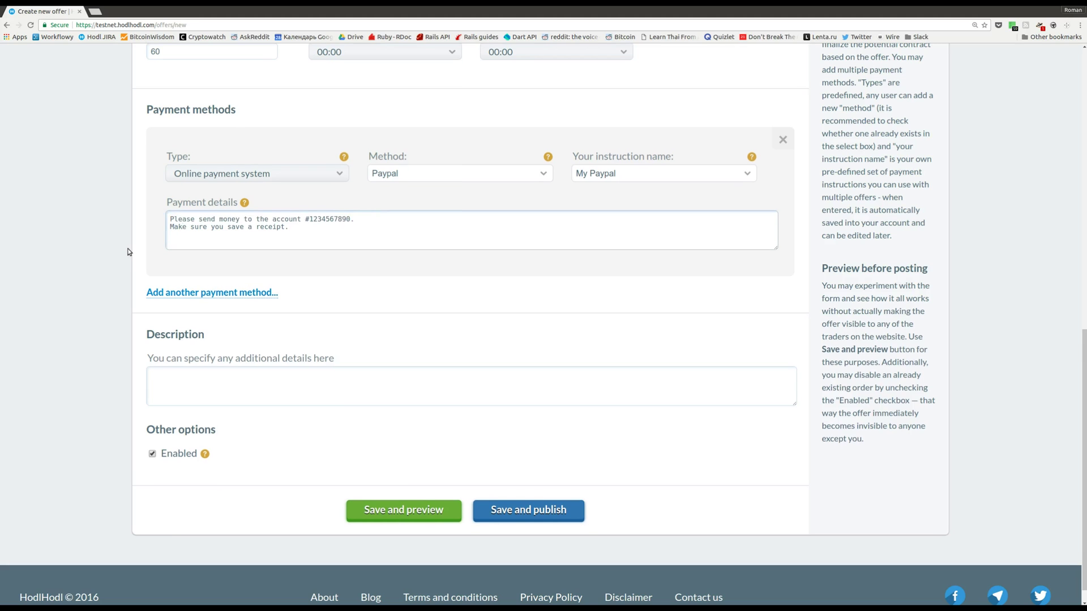
pyautogui.scroll(-1, 134, 255)
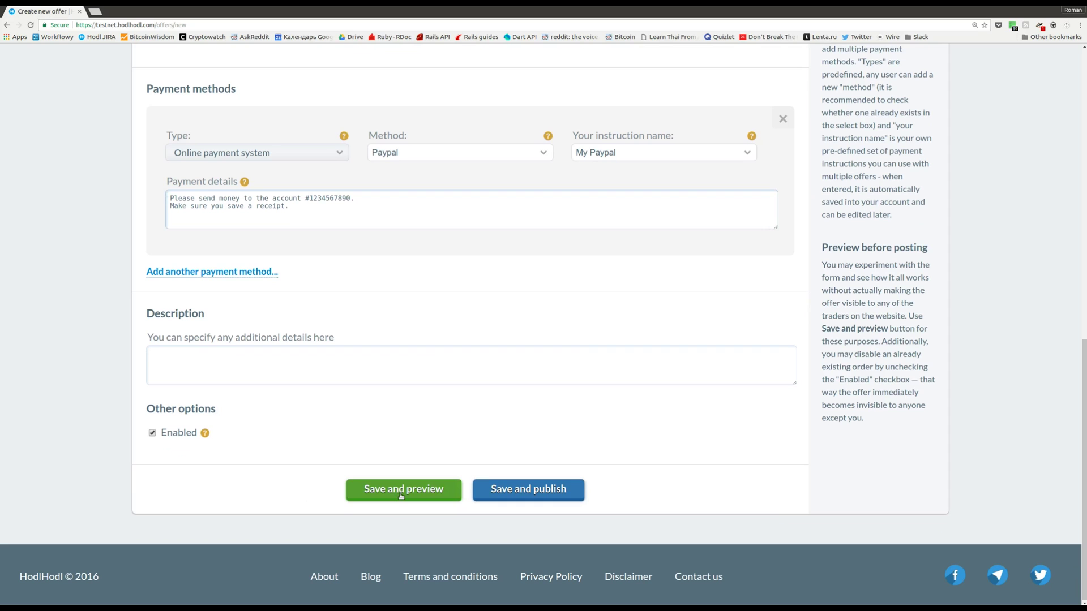
# Step: Save and preview the offer, highlighting its inactive status at 1164.39 EUR
pyautogui.click(401, 490)
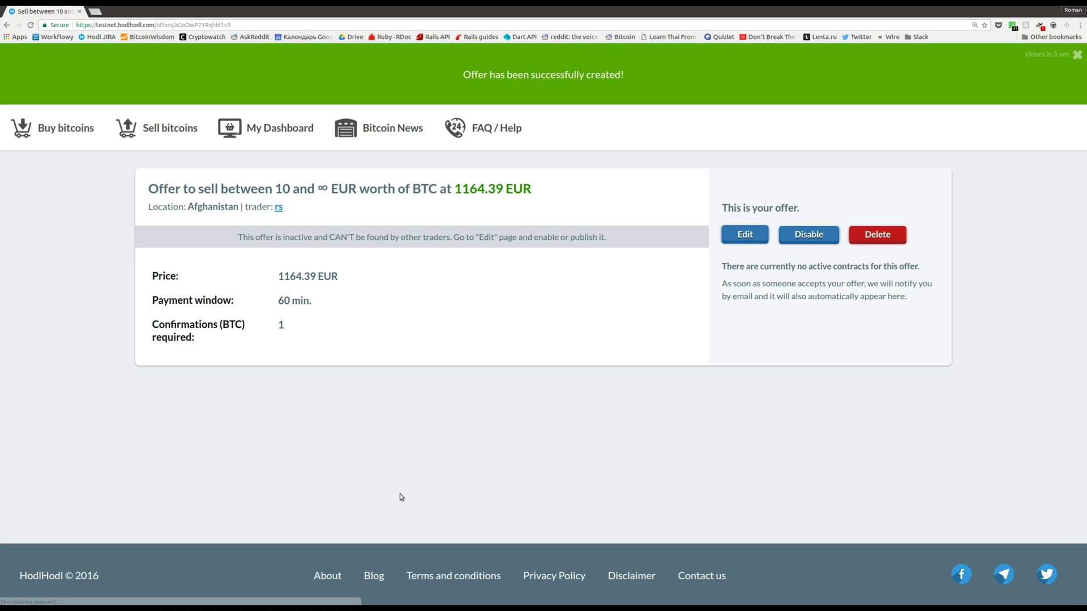
pyautogui.moveTo(240, 237); pyautogui.dragTo(450, 240)
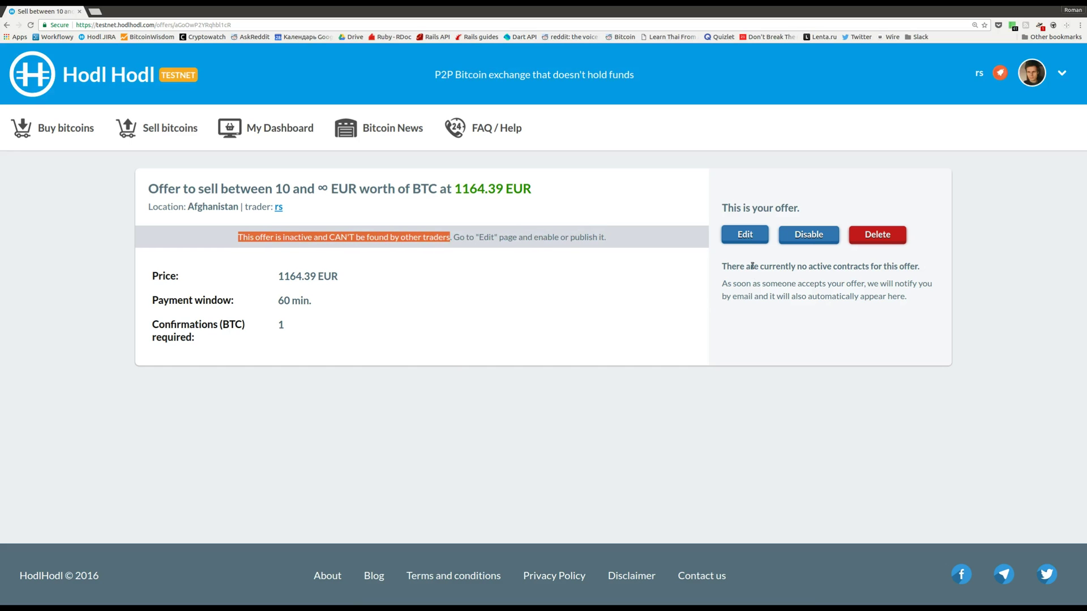
# Step: Edit the offer and save and publish it so it becomes active
pyautogui.click(745, 235)
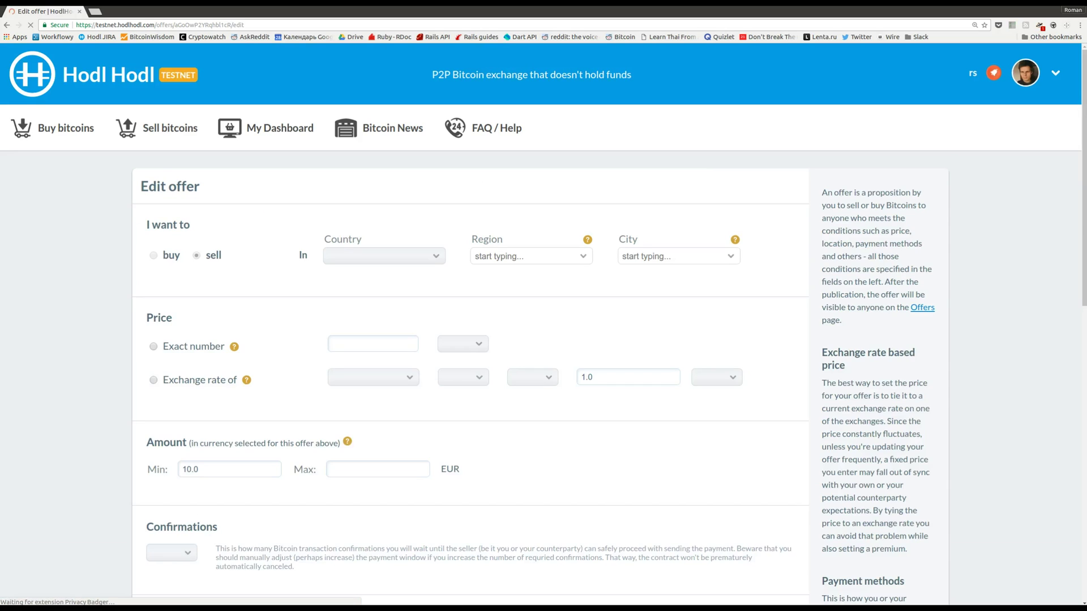
pyautogui.moveTo(1084, 103); pyautogui.dragTo(1064, 396)
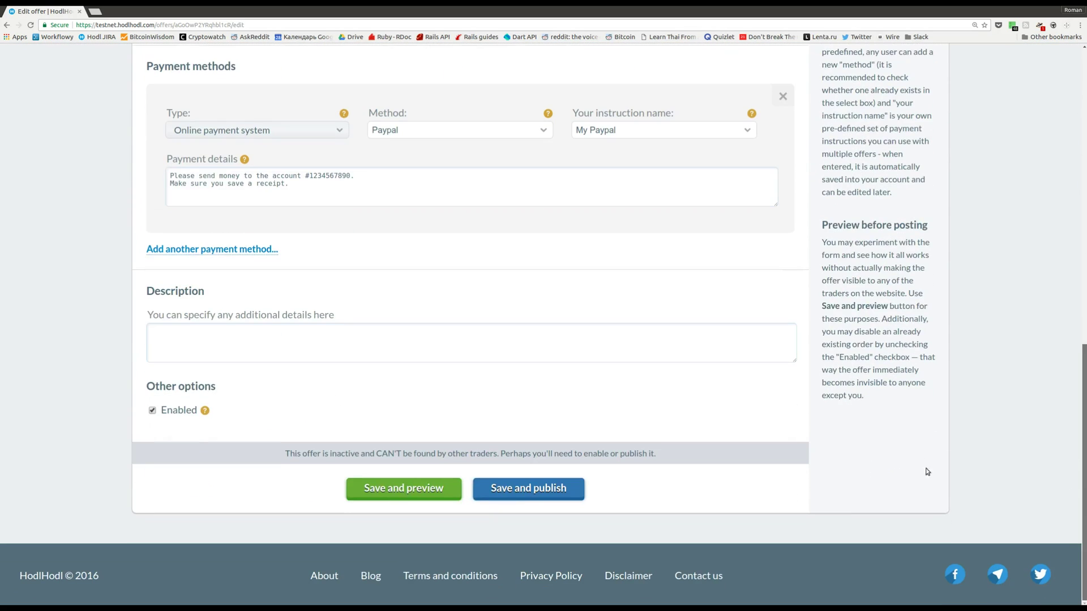
pyautogui.click(501, 488)
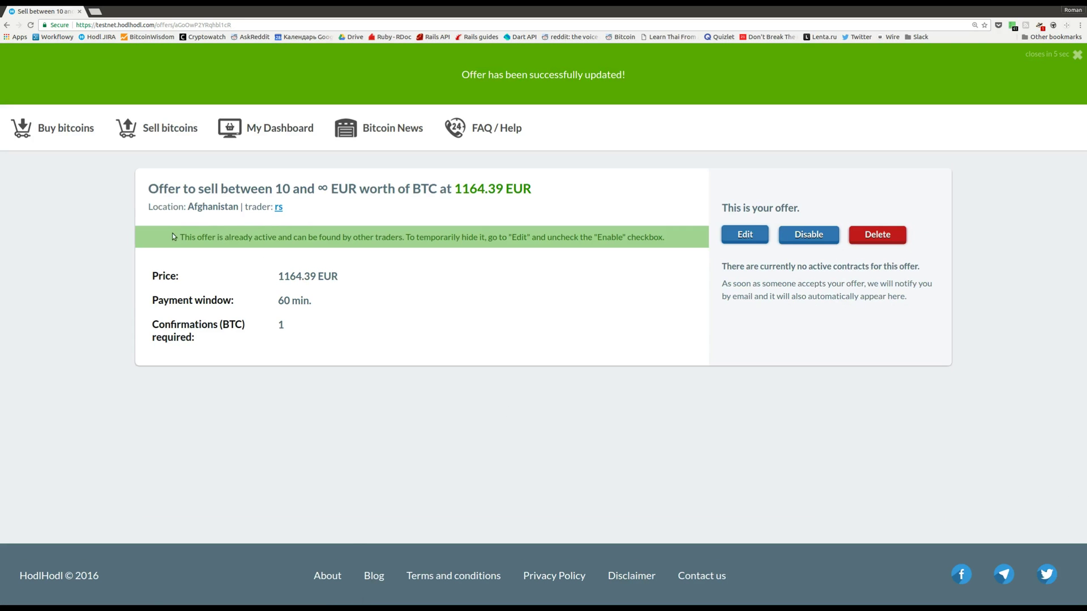
pyautogui.moveTo(180, 236); pyautogui.dragTo(408, 236)
pyautogui.click(407, 237)
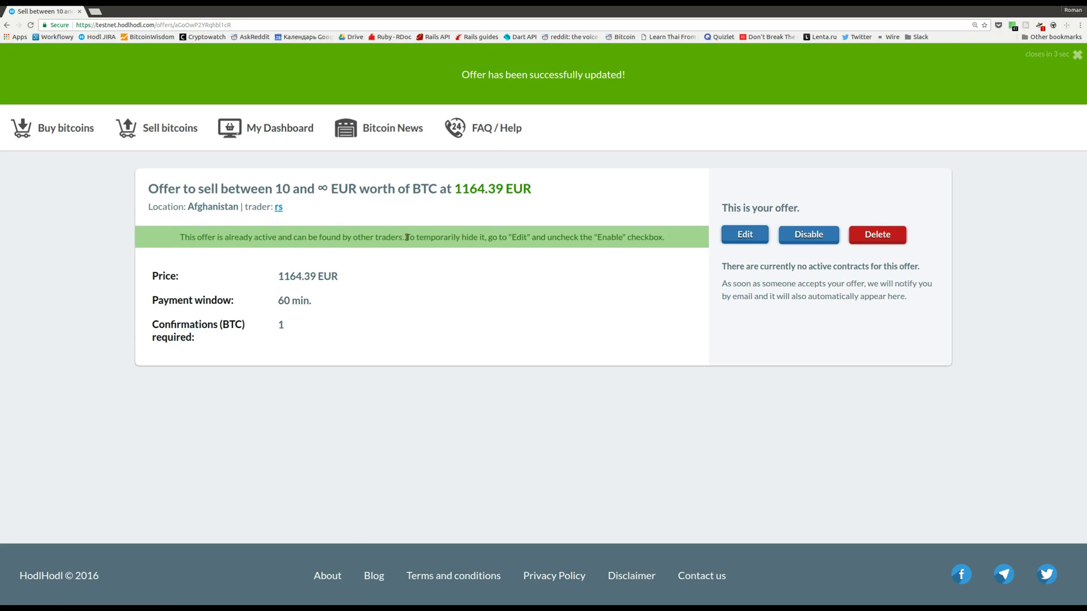
# Step: Disable and then re-enable the offer, leaving it active as an Offer to sell
pyautogui.click(821, 240)
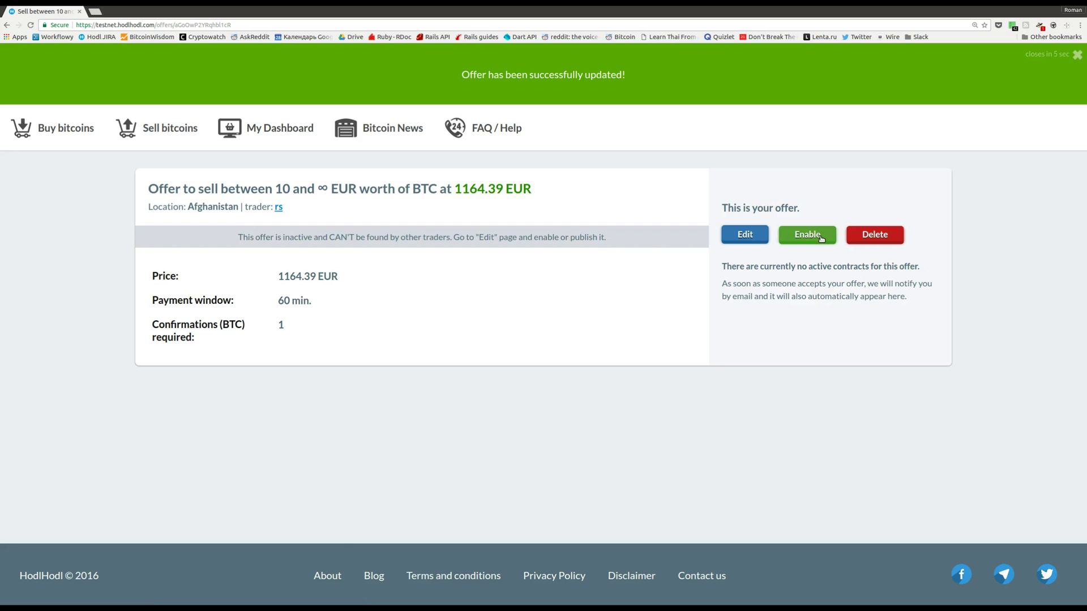
pyautogui.click(822, 239)
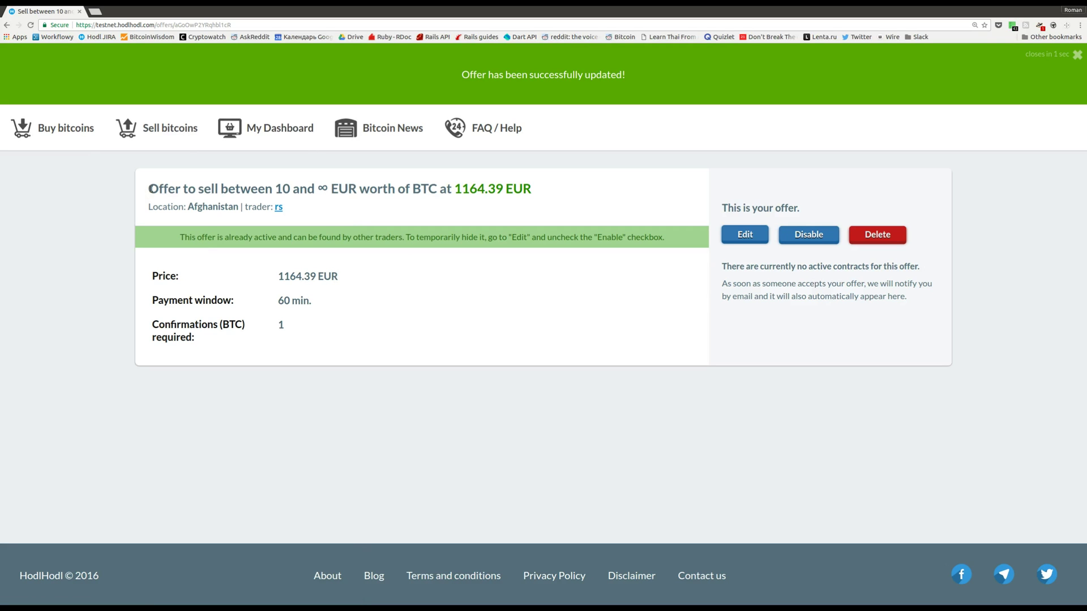
pyautogui.moveTo(148, 190); pyautogui.dragTo(218, 190)
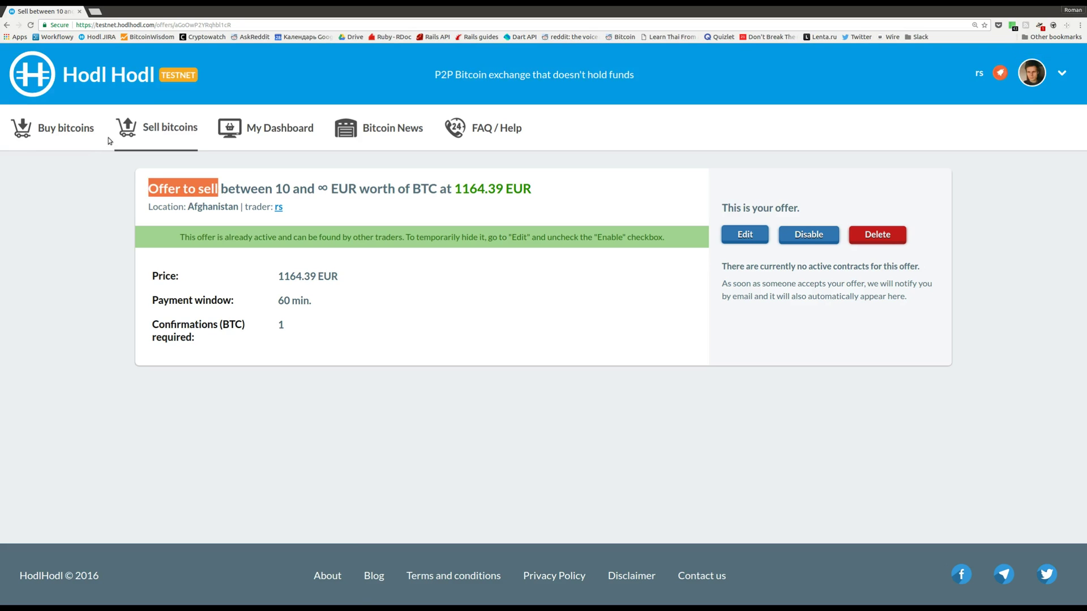
pyautogui.click(89, 134)
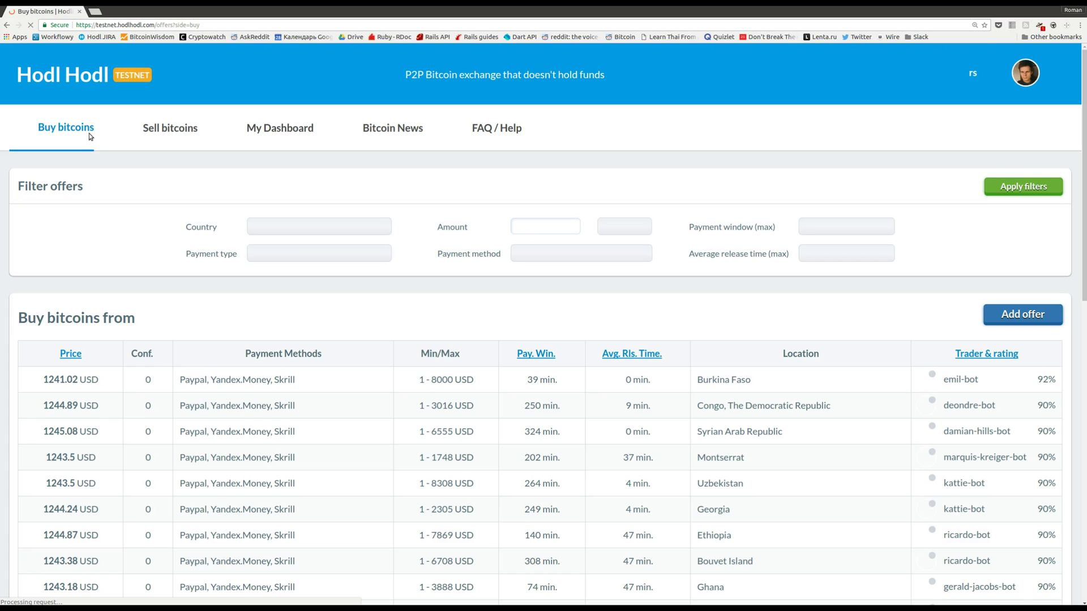
pyautogui.click(371, 230)
pyautogui.click(346, 242)
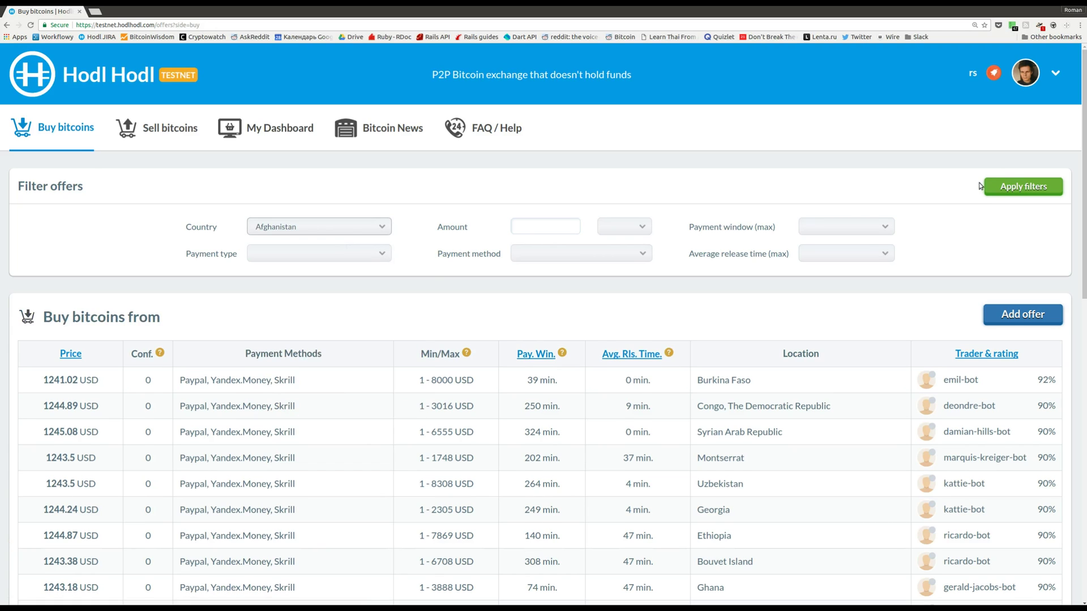
pyautogui.click(1008, 184)
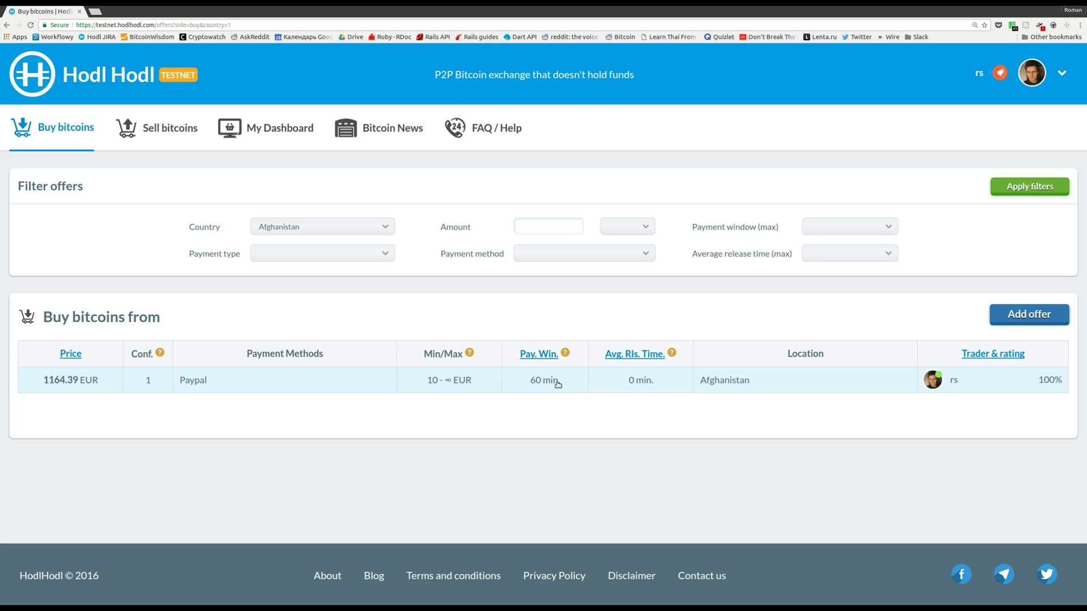
pyautogui.click(557, 384)
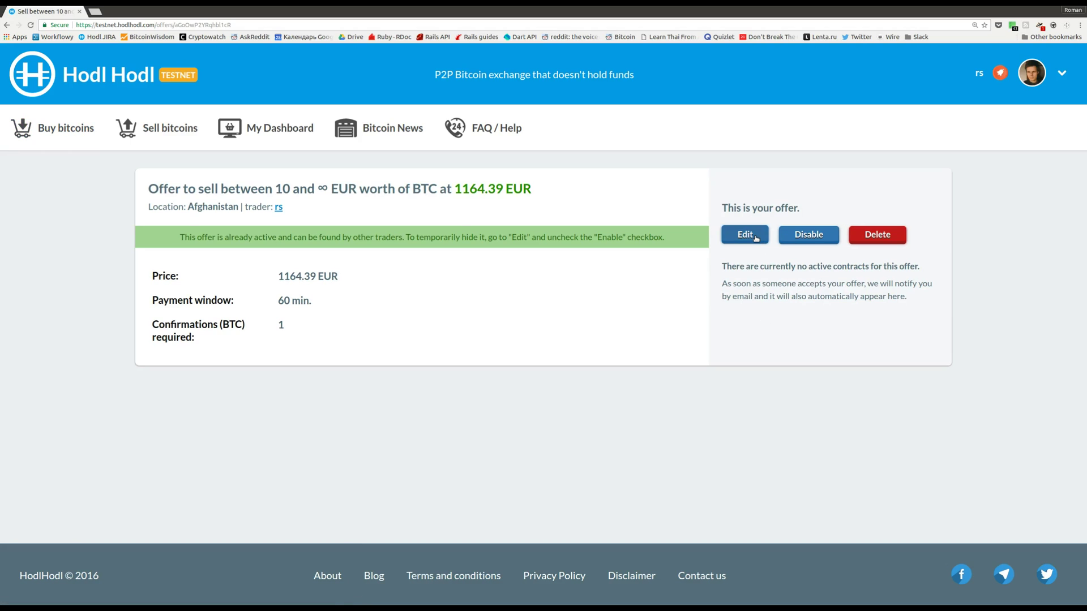
# Step: Reopen the offer editor and set both Region and City to Kabul
pyautogui.click(755, 236)
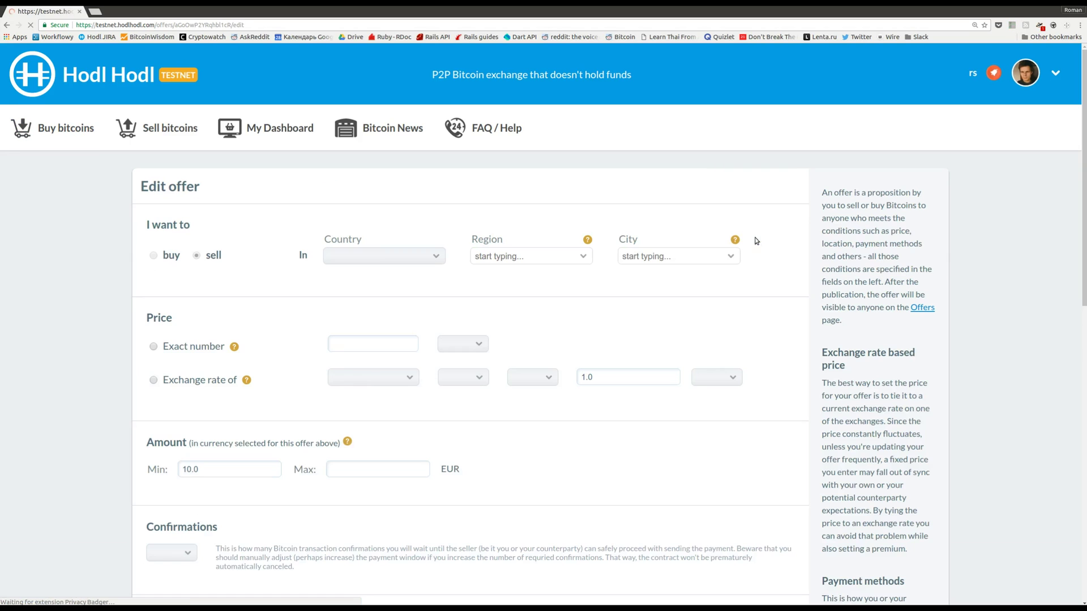
pyautogui.scroll(-3, 748, 201)
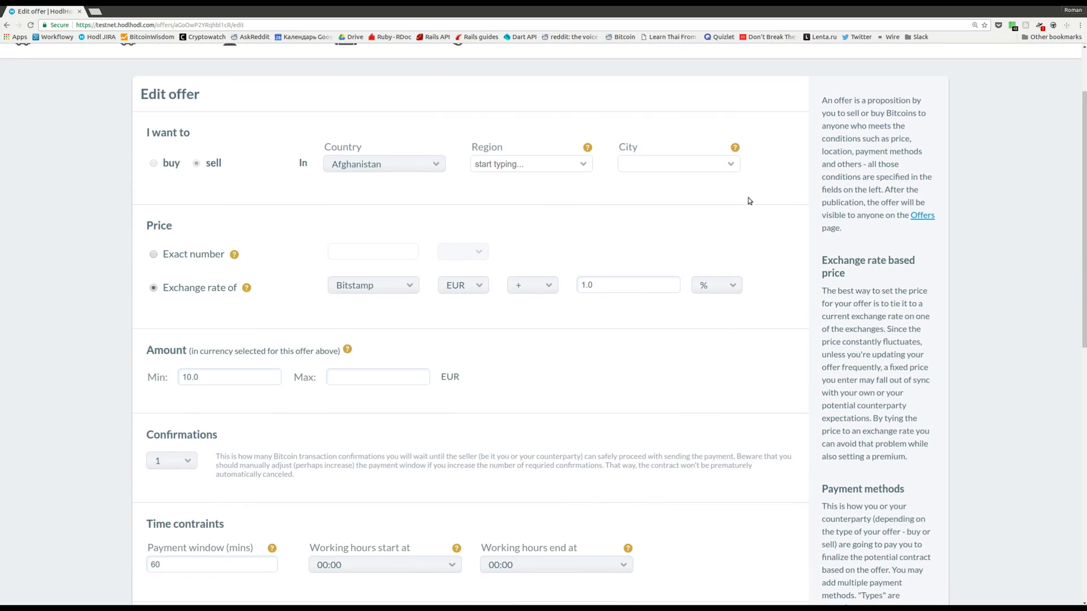
pyautogui.scroll(1, 747, 199)
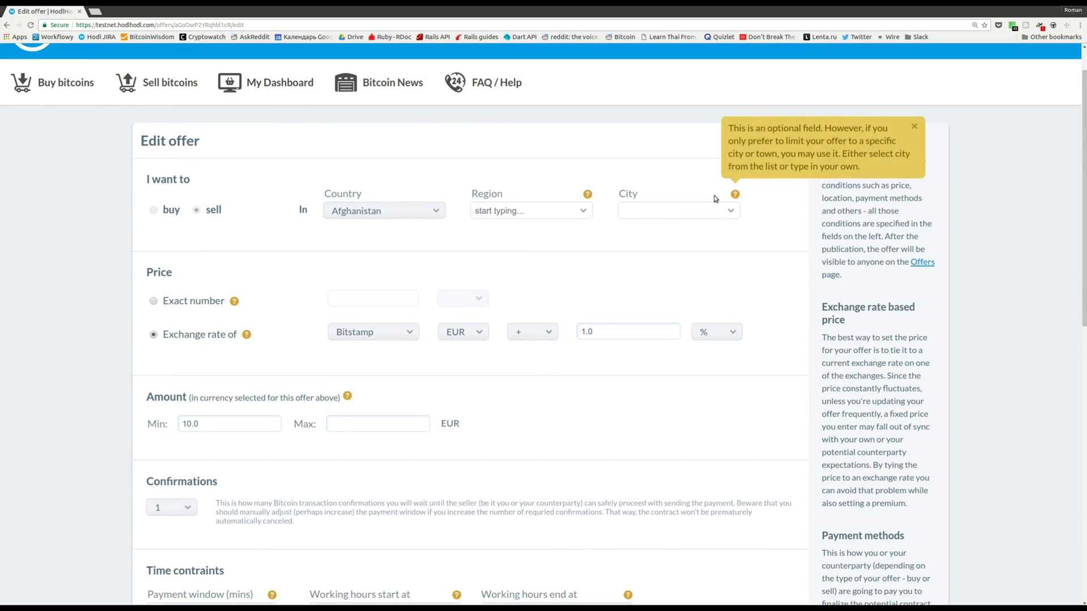
pyautogui.click(513, 213)
pyautogui.write('Kabul')
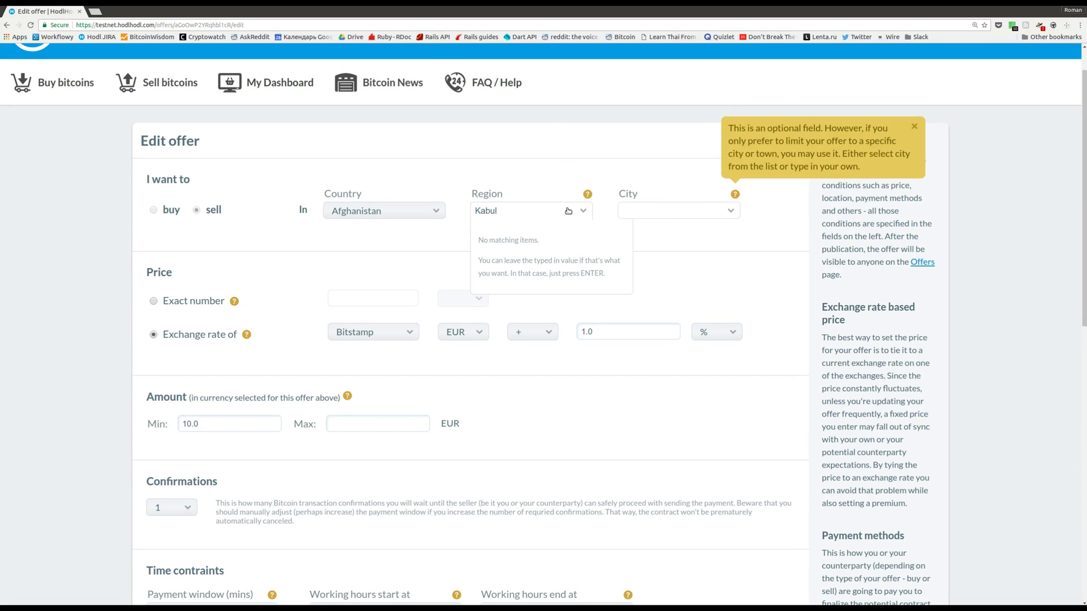
pyautogui.press('Return')
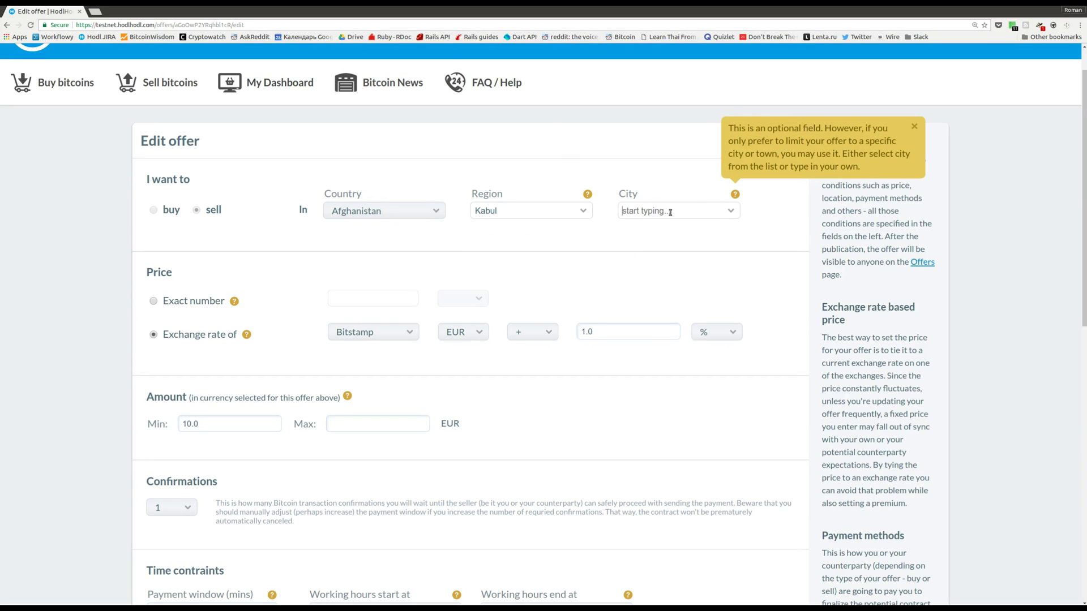
pyautogui.click(671, 212)
pyautogui.write('Kabul')
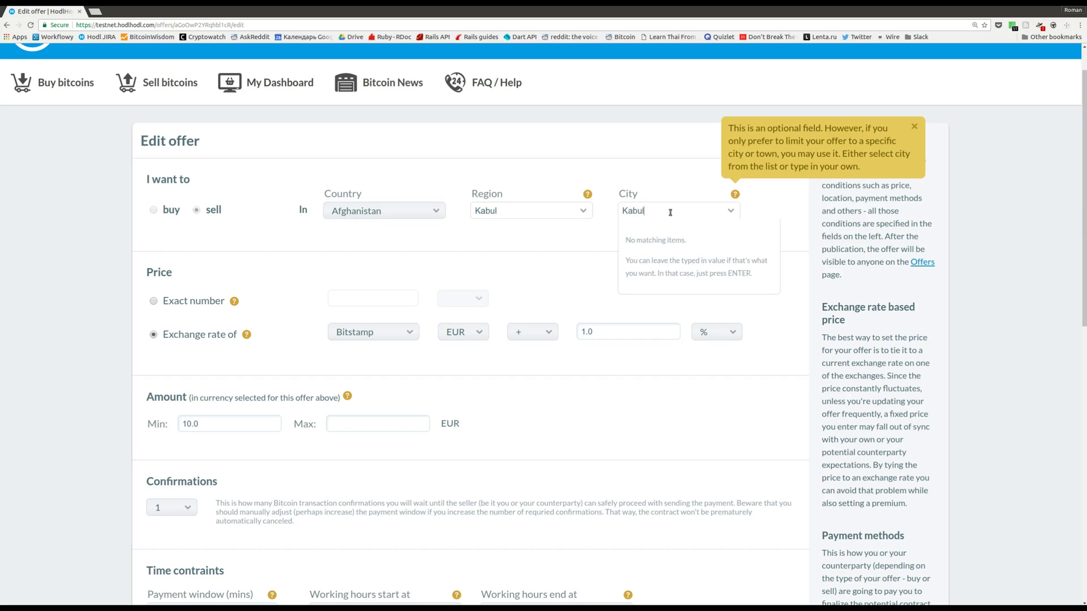
pyautogui.press('Return')
pyautogui.click(913, 126)
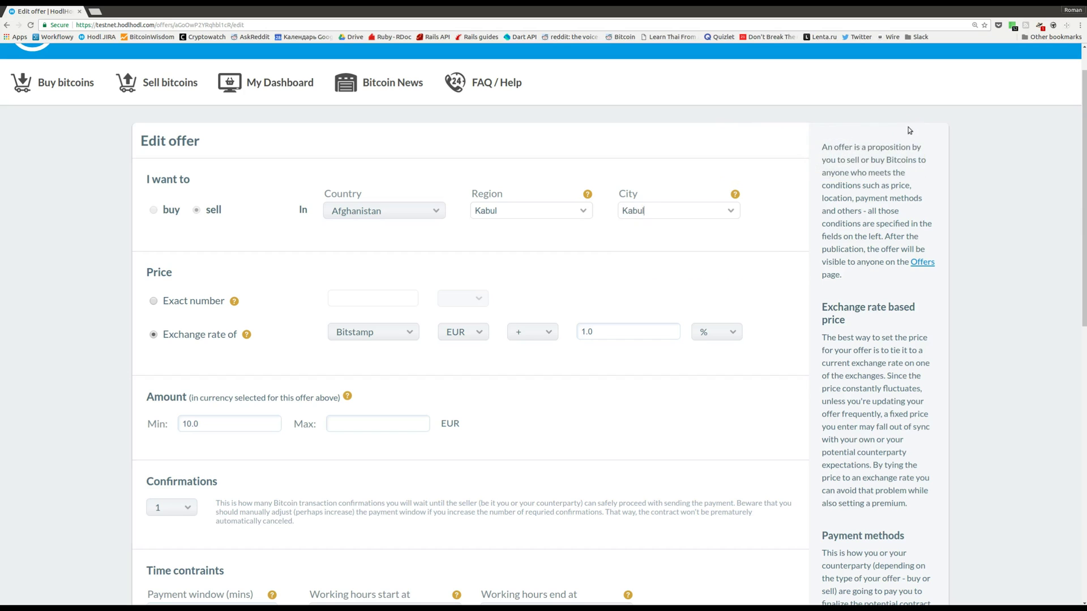
pyautogui.scroll(-10, 793, 283)
# Step: Save the Kabul location and filter the Buy bitcoins listings by Afghanistan
pyautogui.click(450, 492)
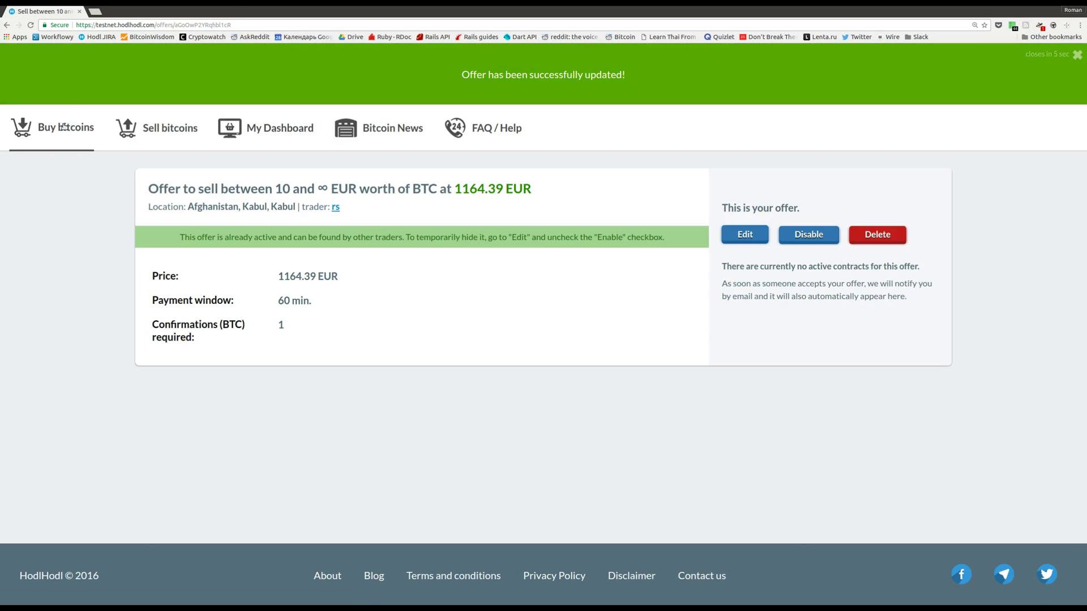
pyautogui.click(66, 128)
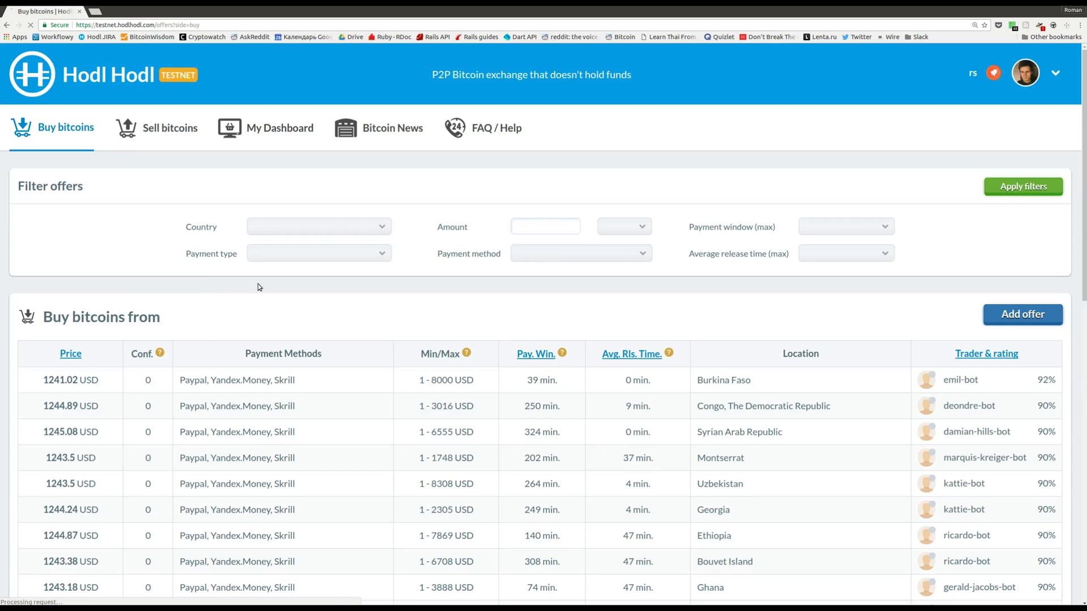
pyautogui.click(344, 231)
pyautogui.click(323, 245)
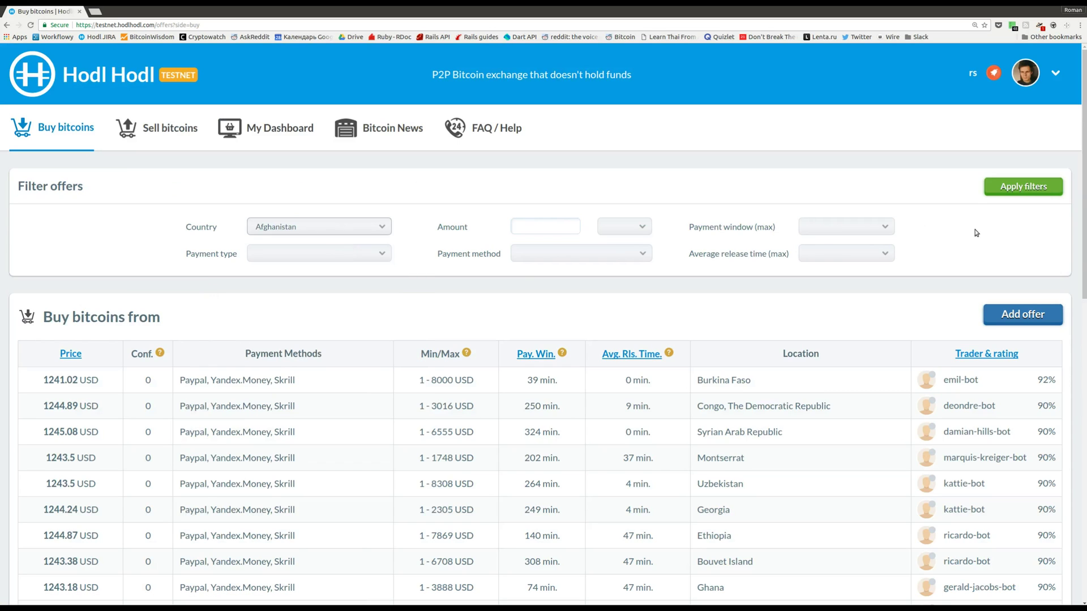
pyautogui.click(1041, 189)
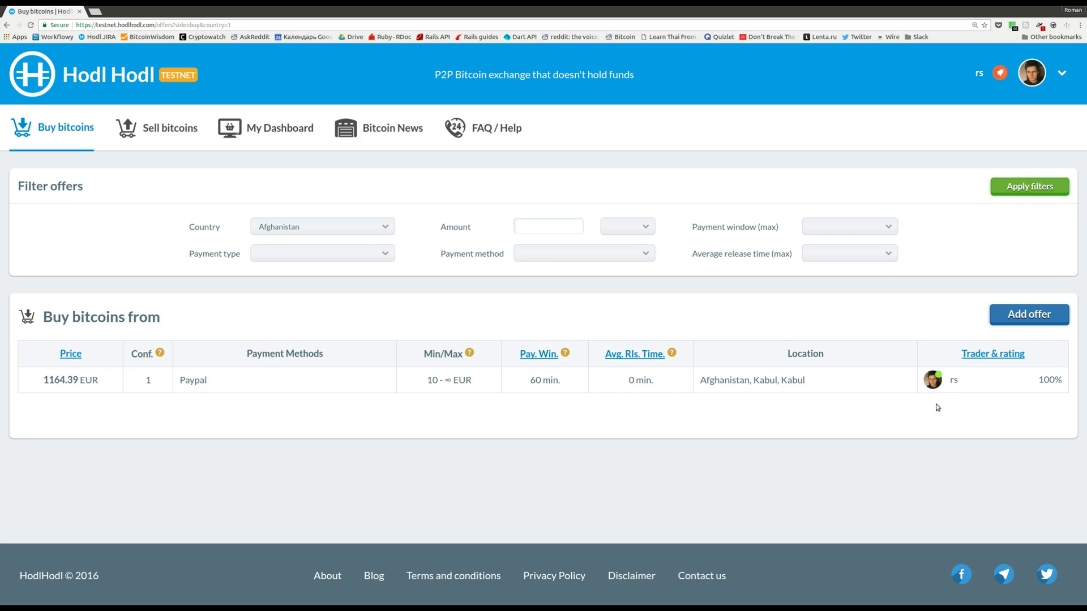
# Step: Open the Kabul offer's editor and review the 60-minute payment window in time constraints
pyautogui.click(883, 384)
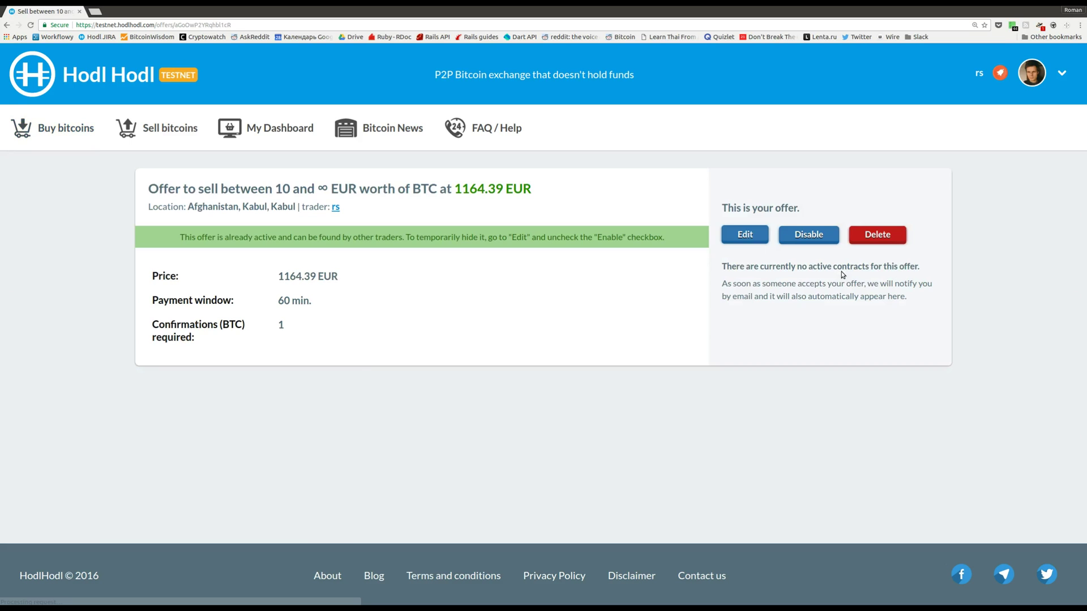
pyautogui.click(745, 234)
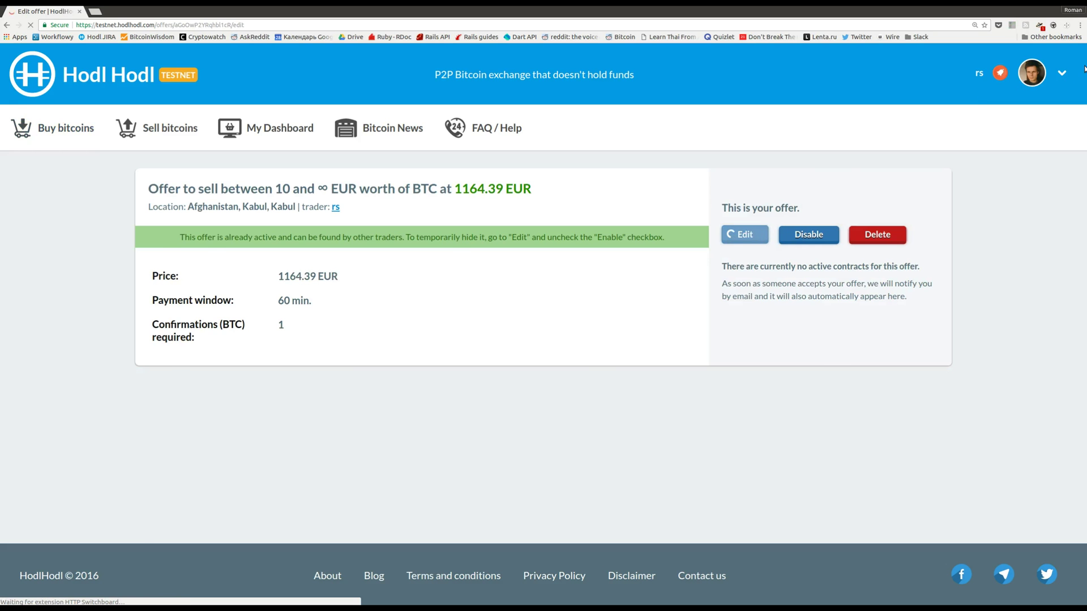
pyautogui.scroll(-3, 1076, 141)
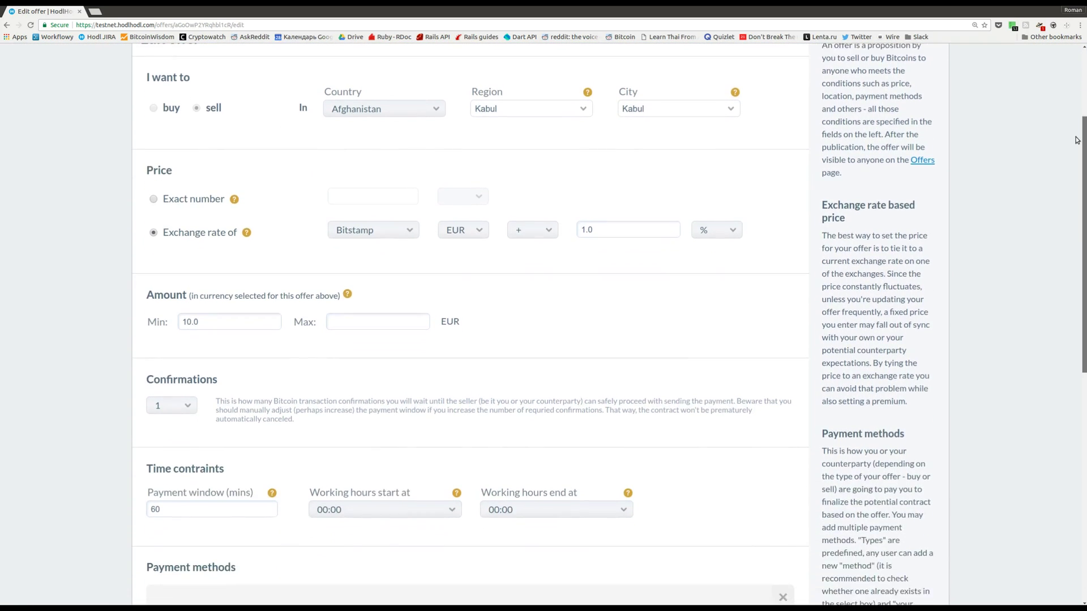
pyautogui.scroll(-5, 1075, 142)
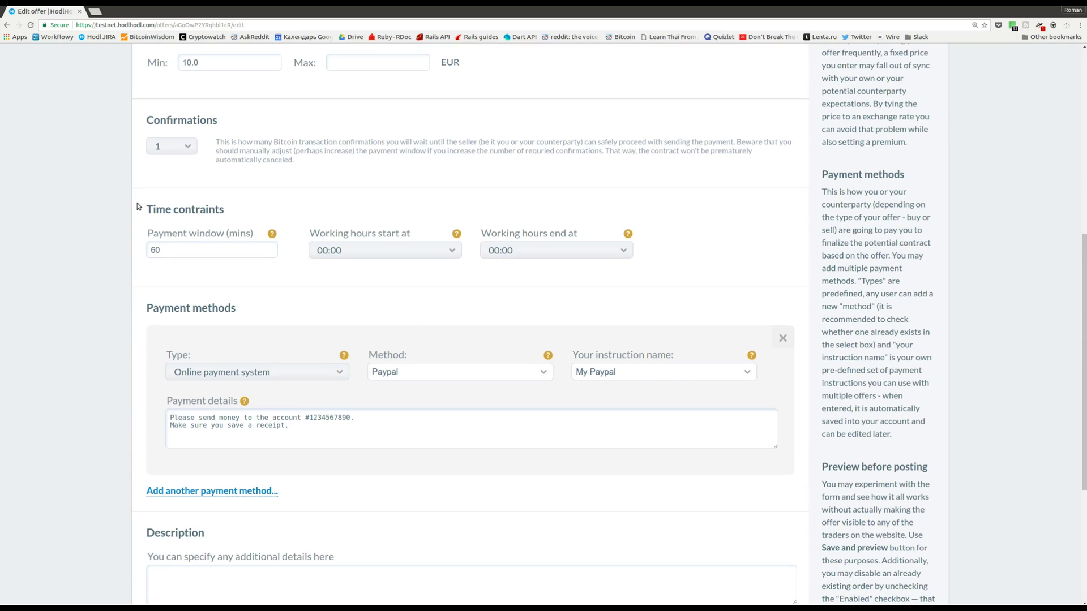
pyautogui.moveTo(140, 209); pyautogui.dragTo(225, 210)
pyautogui.click(191, 254)
pyautogui.click(272, 234)
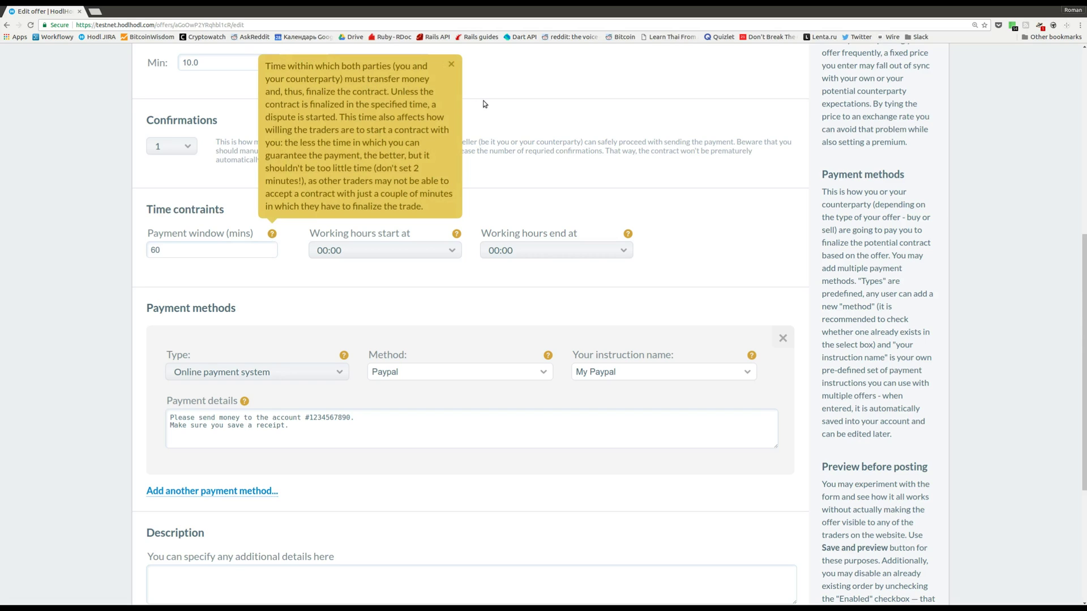
pyautogui.click(453, 65)
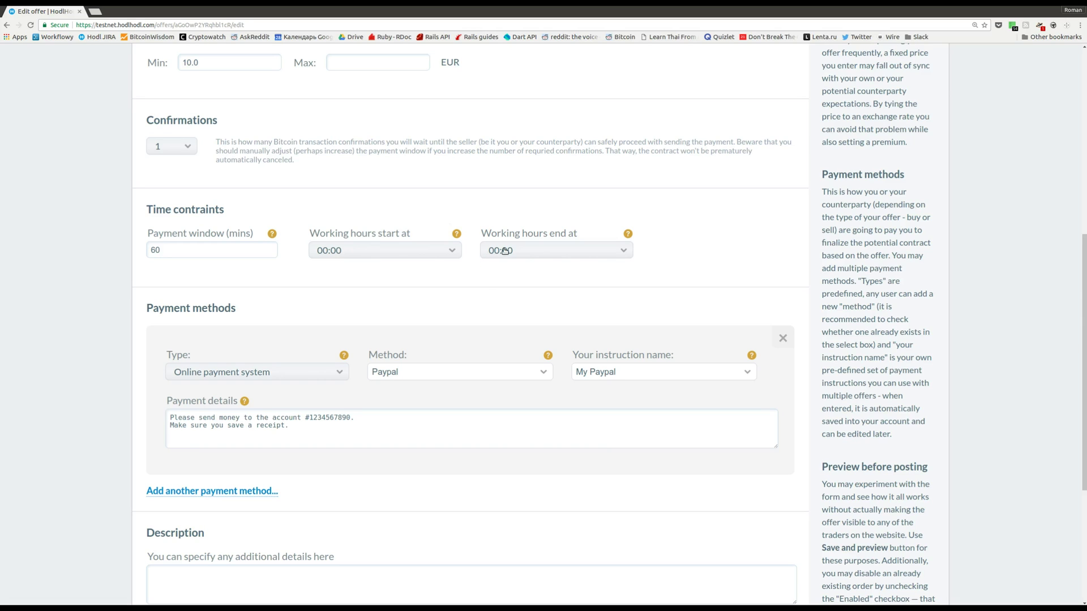
# Step: Set working hours to 00:00–02:00 and save, leaving the offer inactive outside hours
pyautogui.click(431, 253)
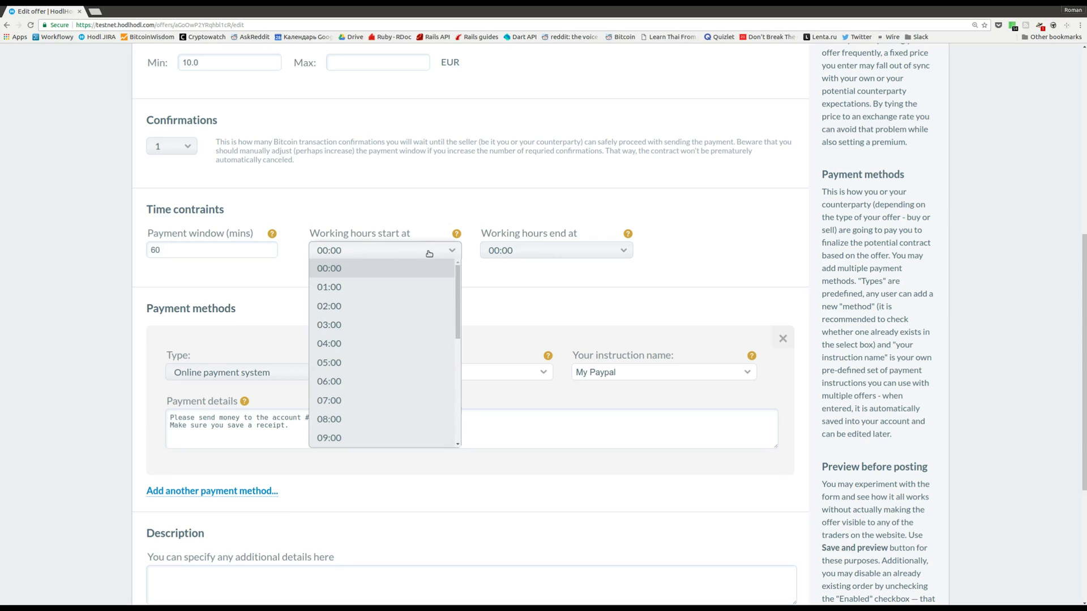
pyautogui.click(429, 253)
pyautogui.click(499, 250)
pyautogui.click(503, 306)
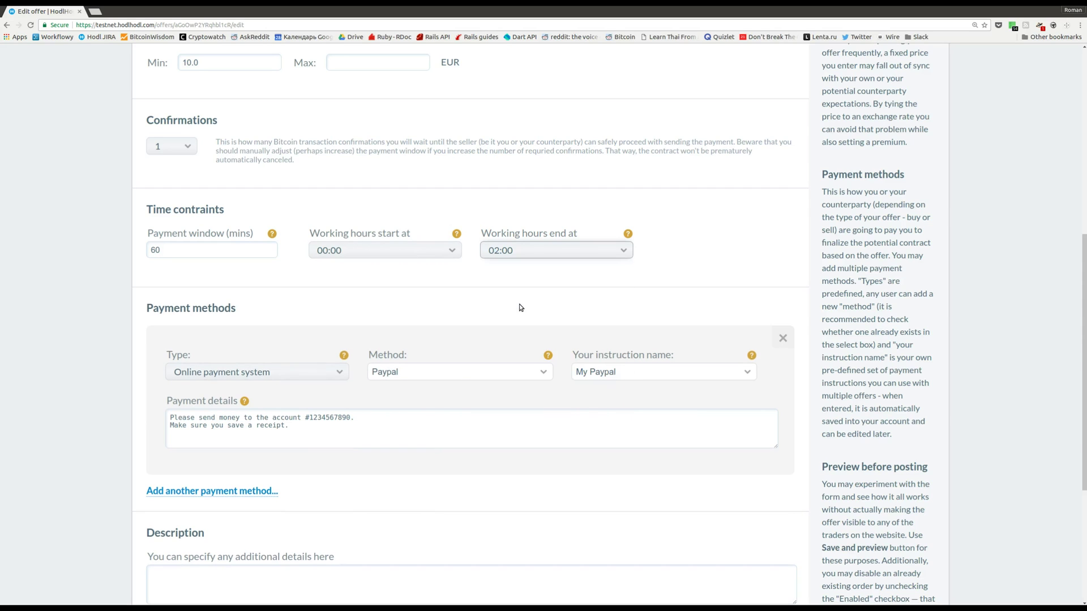
pyautogui.scroll(-4, 507, 270)
pyautogui.click(478, 483)
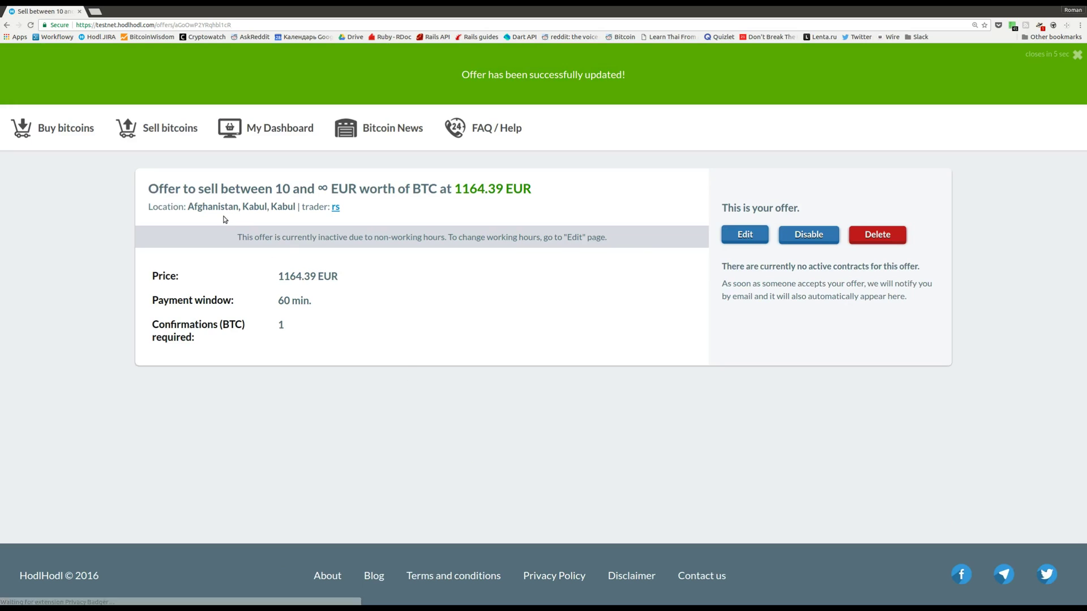
pyautogui.moveTo(235, 237); pyautogui.dragTo(448, 238)
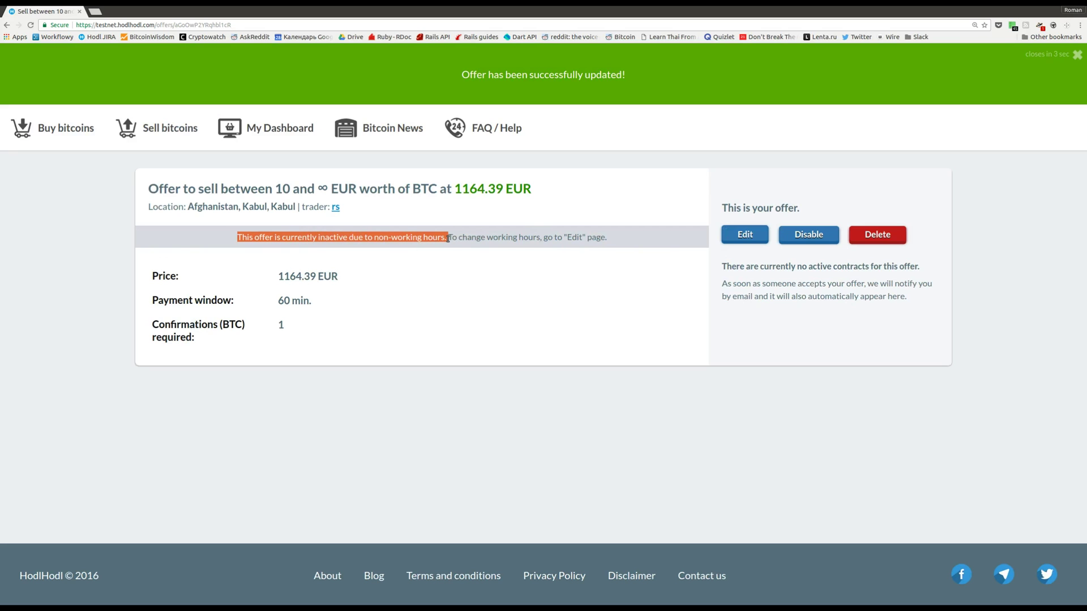
pyautogui.click(456, 267)
pyautogui.click(63, 128)
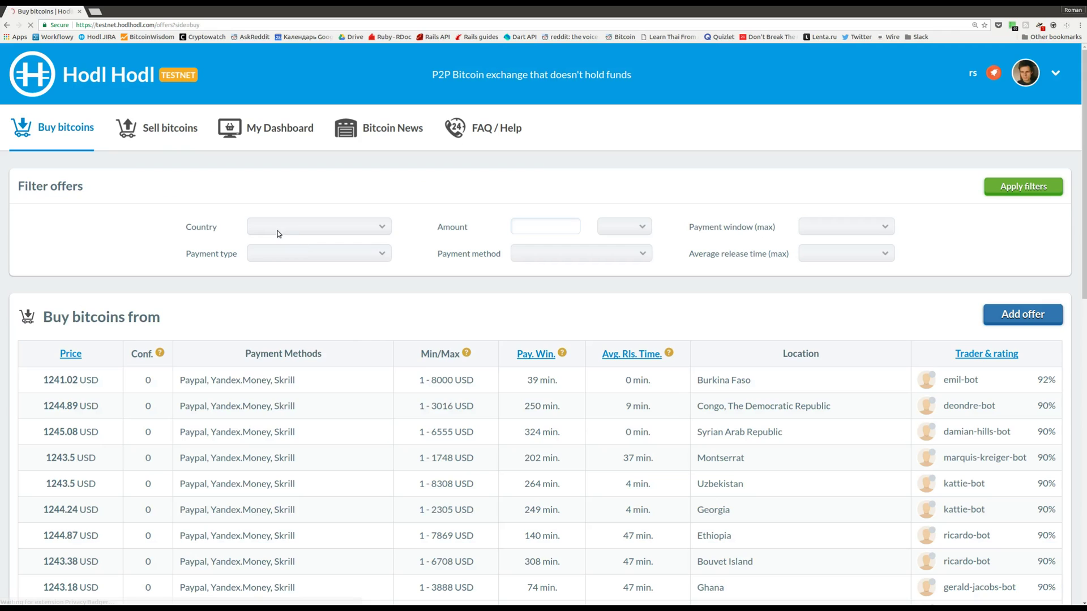
pyautogui.click(278, 228)
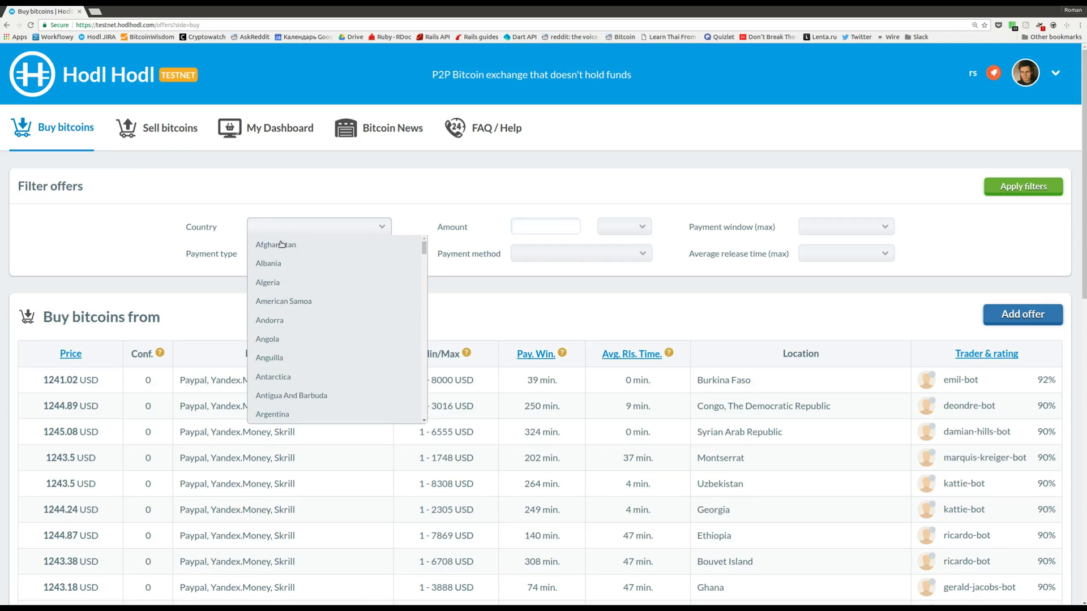
pyautogui.click(281, 244)
pyautogui.click(1044, 190)
pyautogui.moveTo(444, 366); pyautogui.dragTo(648, 371)
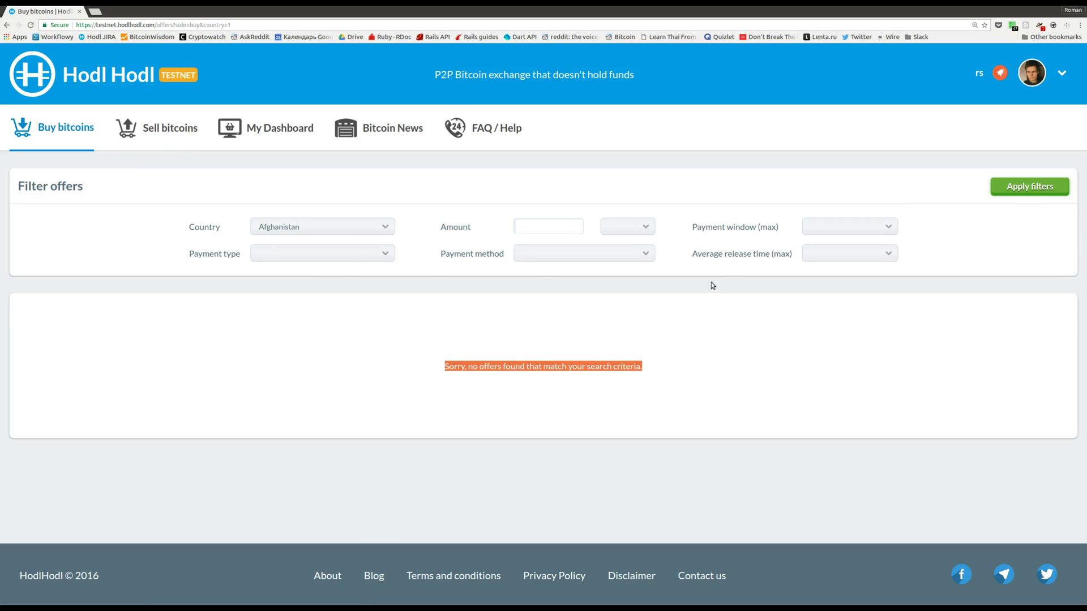
pyautogui.click(1025, 85)
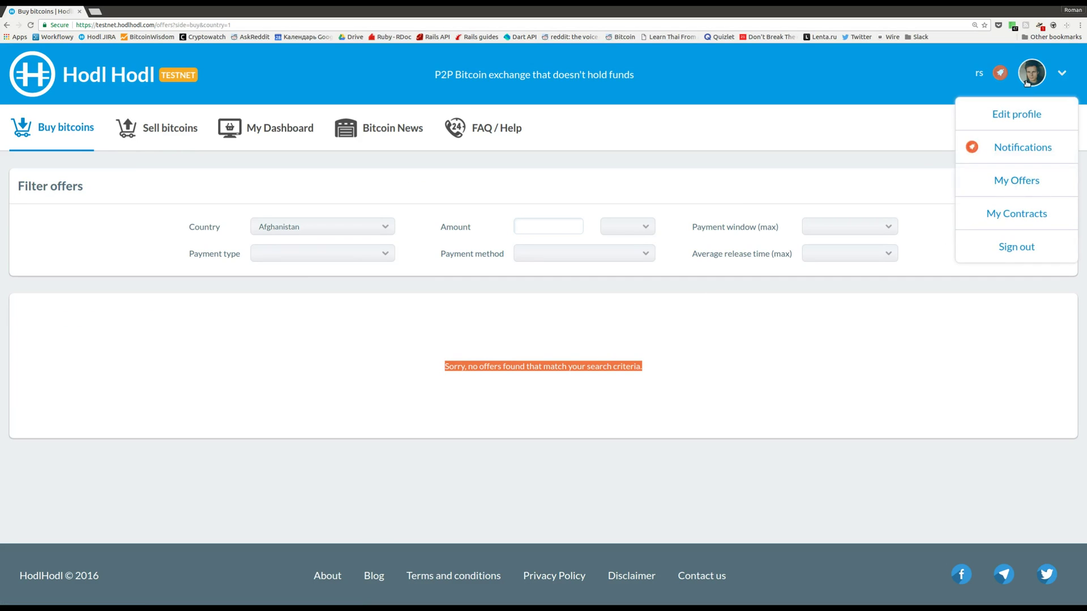
pyautogui.click(1023, 216)
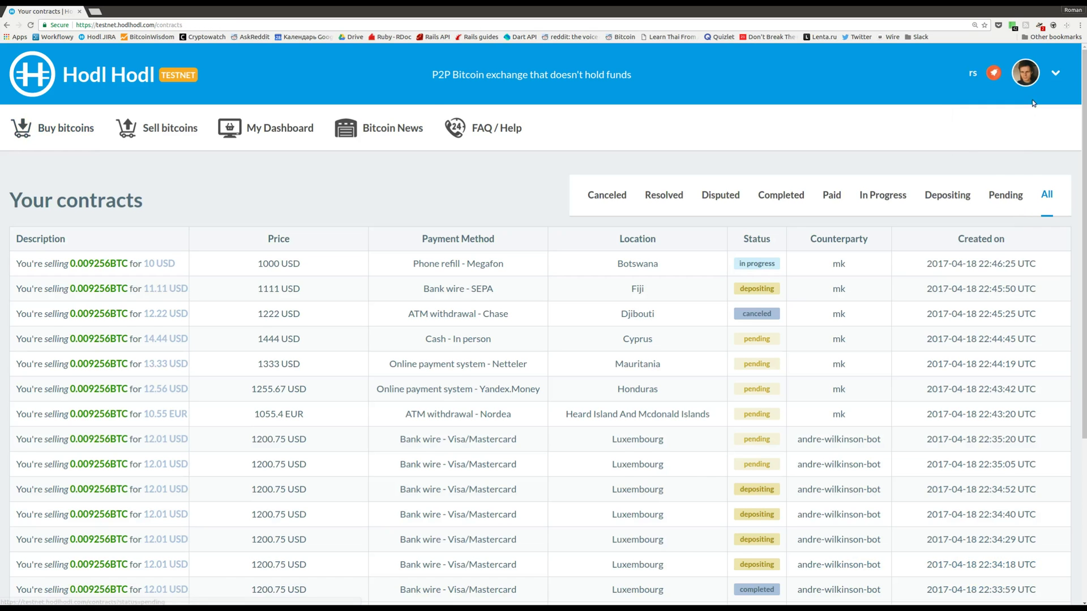
pyautogui.click(1025, 79)
pyautogui.click(1016, 180)
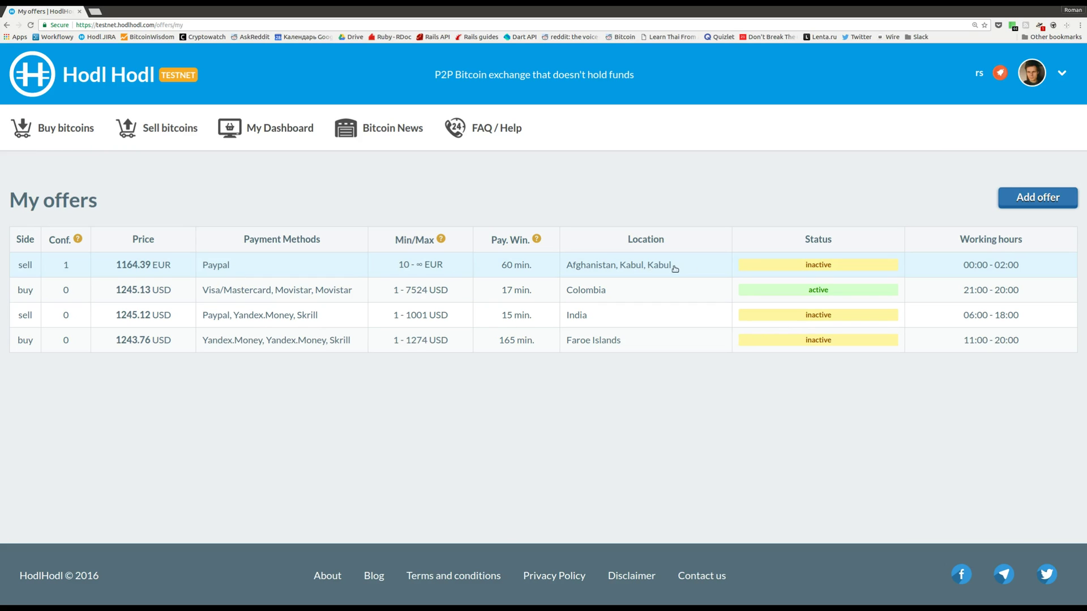
pyautogui.click(810, 267)
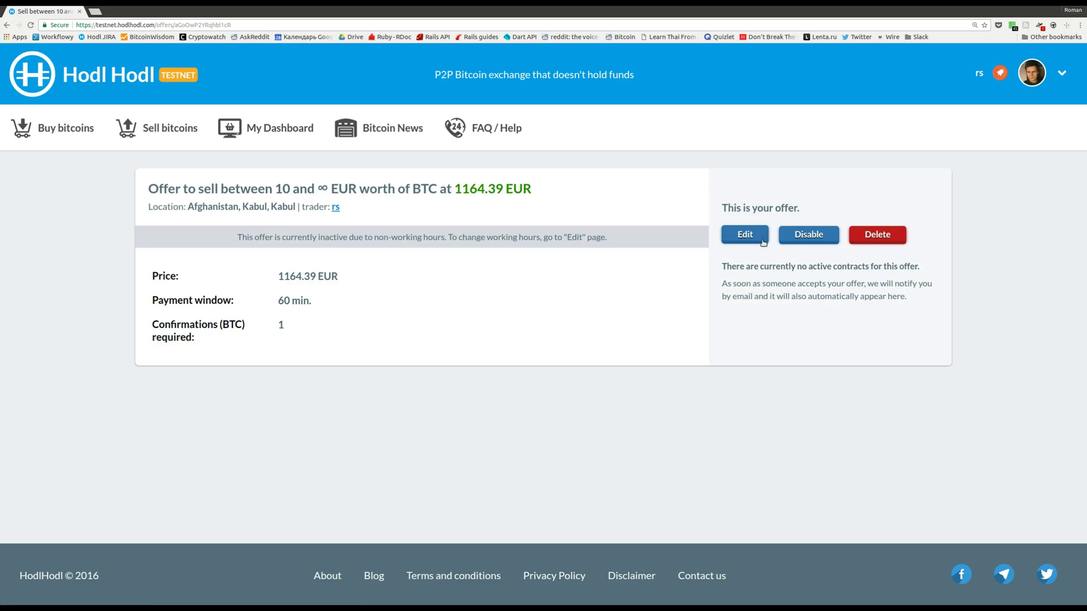
# Step: Change the Kabul offer's working hours to 09:00–19:00 and save it
pyautogui.click(762, 236)
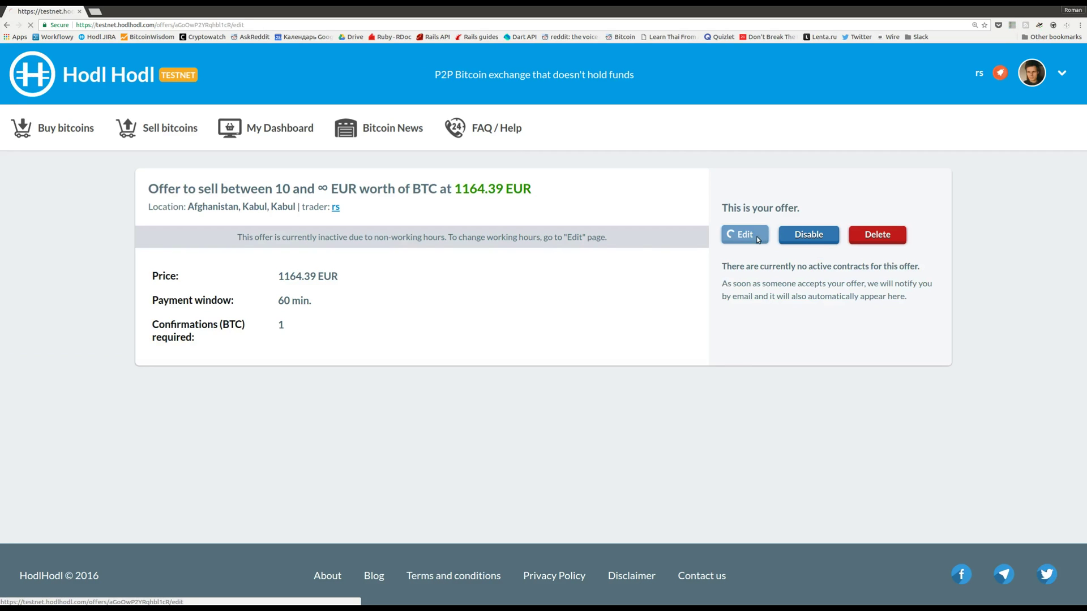
pyautogui.scroll(-10, 527, 258)
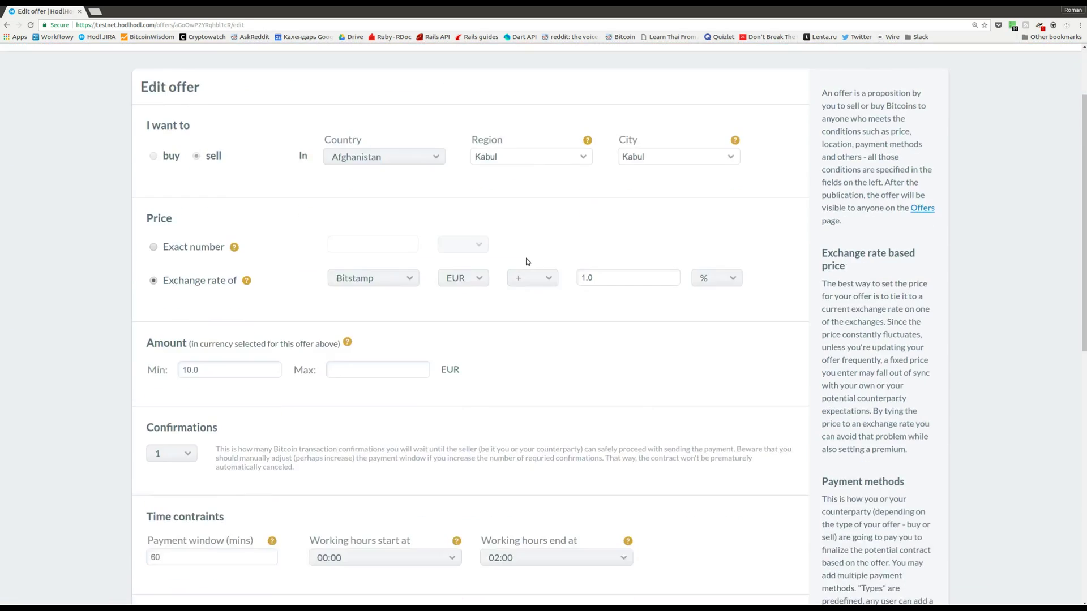
pyautogui.click(523, 190)
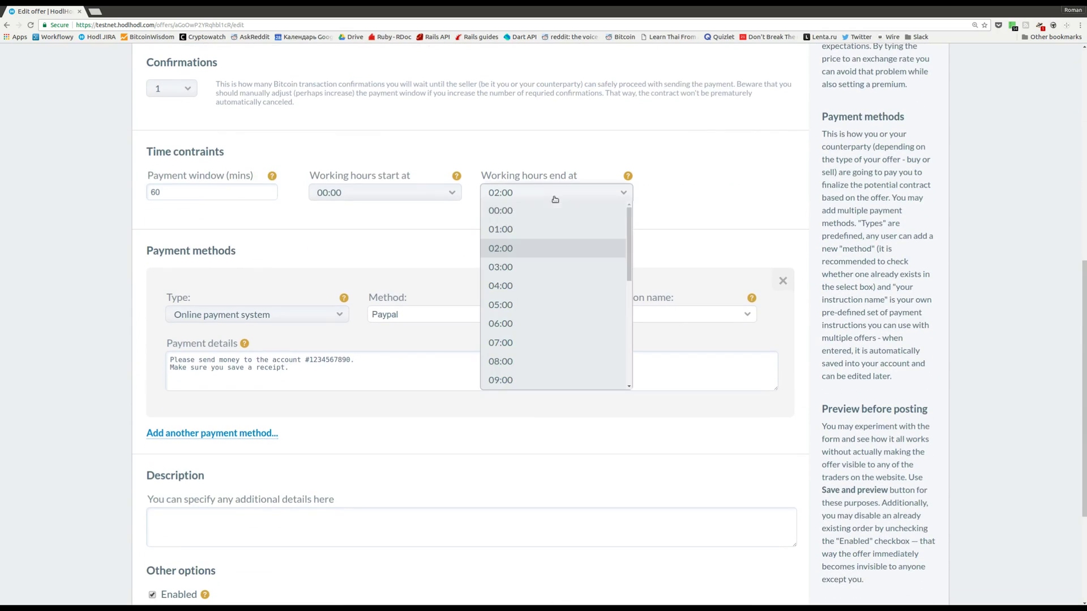
pyautogui.scroll(1, 630, 232)
pyautogui.scroll(-5, 621, 303)
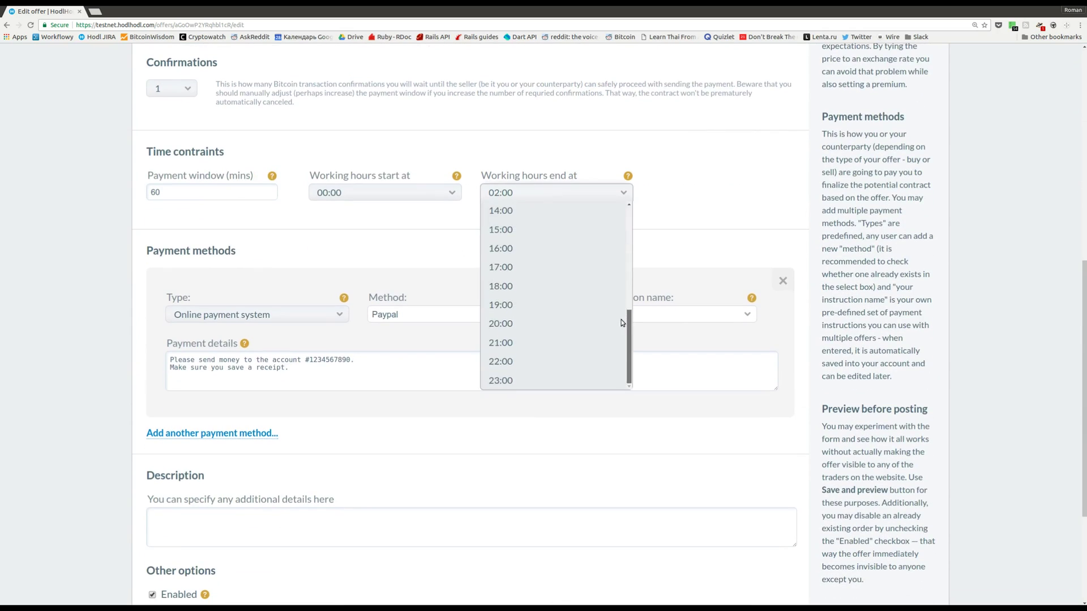
pyautogui.click(579, 306)
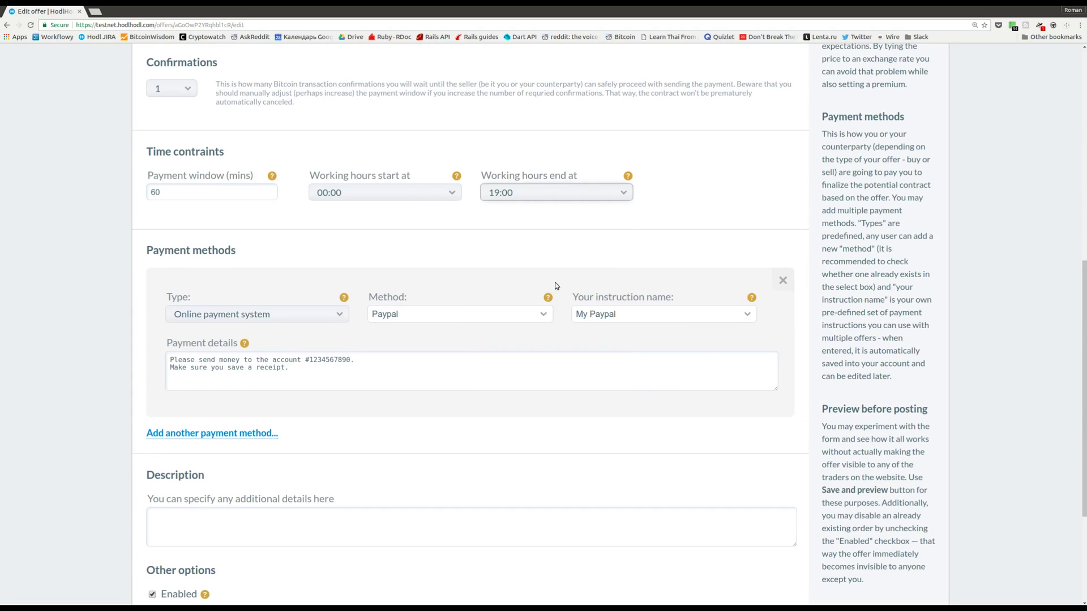
pyautogui.click(410, 190)
pyautogui.scroll(-3, 458, 238)
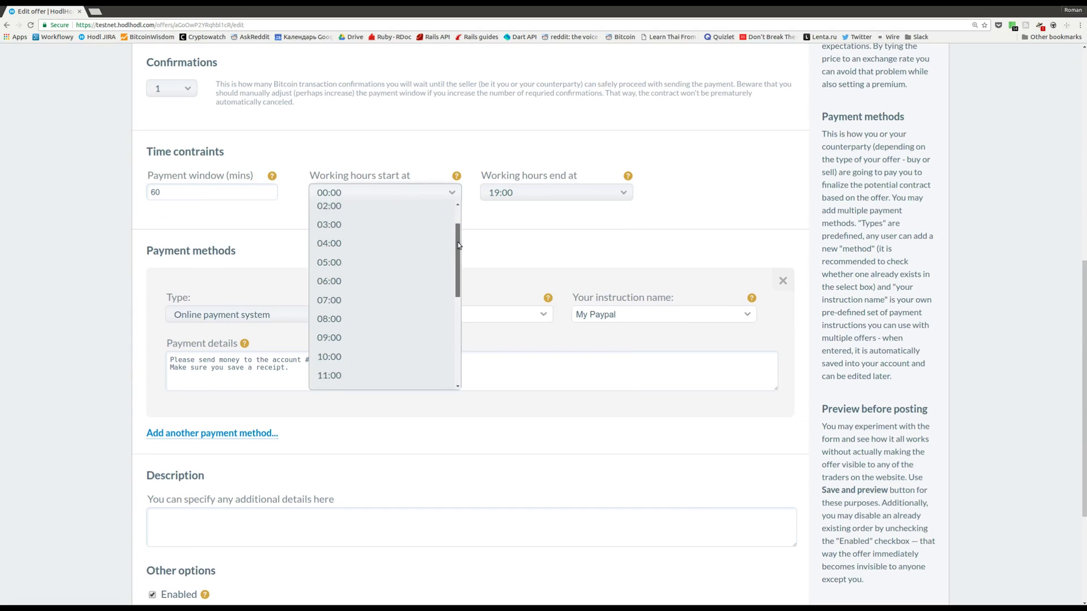
pyautogui.click(388, 276)
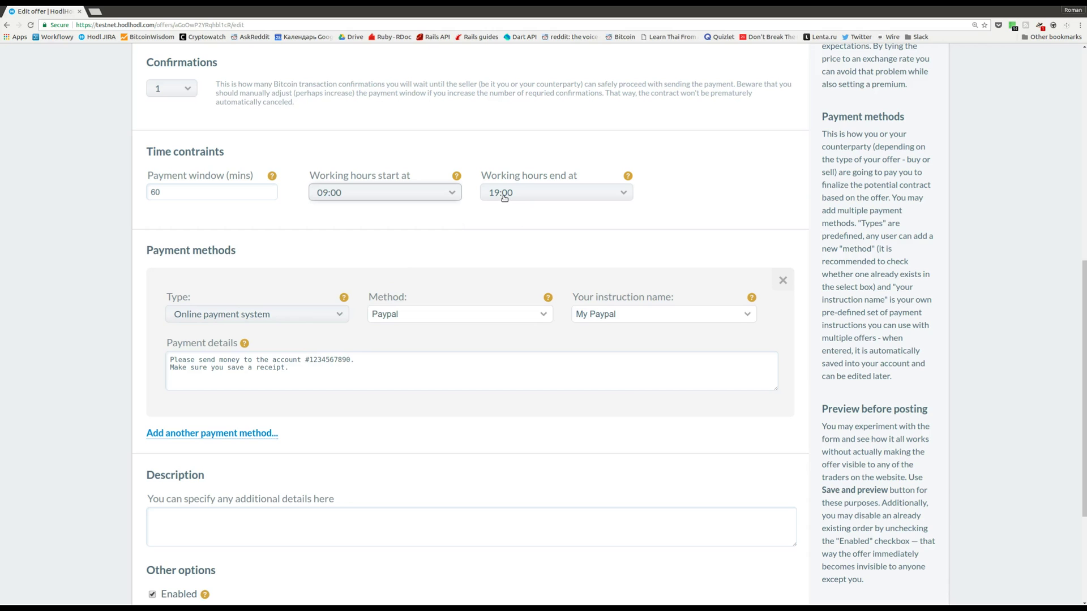
pyautogui.click(560, 195)
pyautogui.click(562, 201)
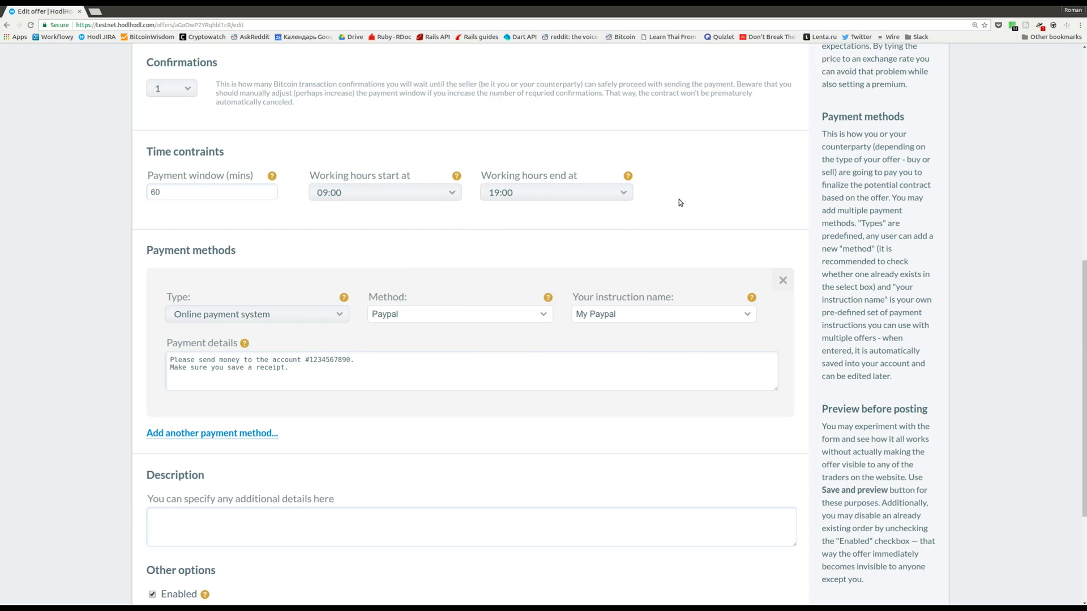
pyautogui.scroll(-4, 679, 227)
pyautogui.click(475, 488)
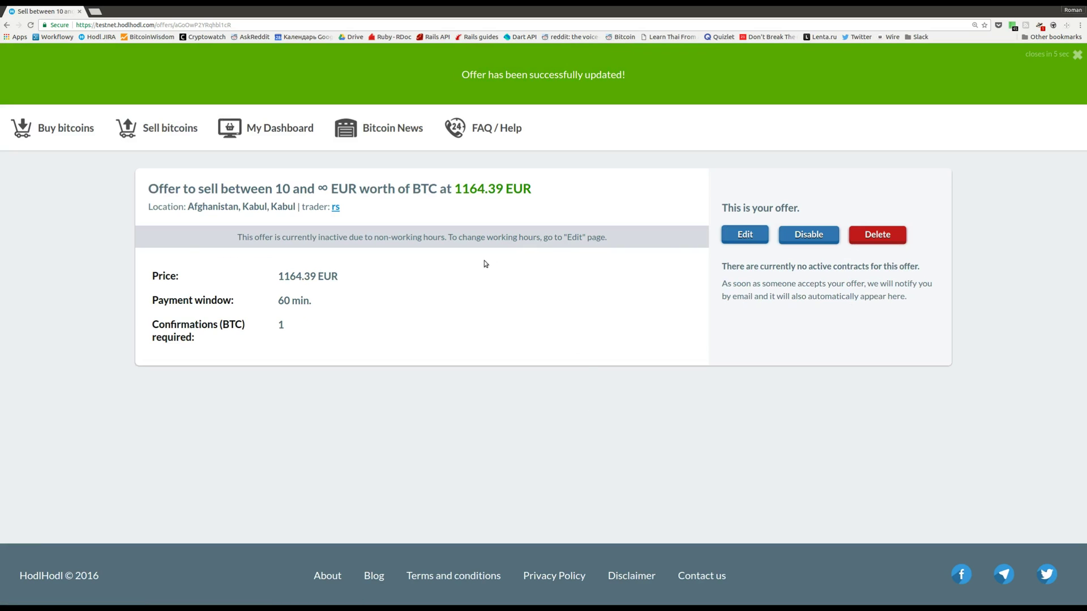
# Step: Reopen the offer's edit form and dismiss the start-hours help tip
pyautogui.moveTo(401, 237); pyautogui.dragTo(482, 239)
pyautogui.click(515, 240)
pyautogui.click(767, 237)
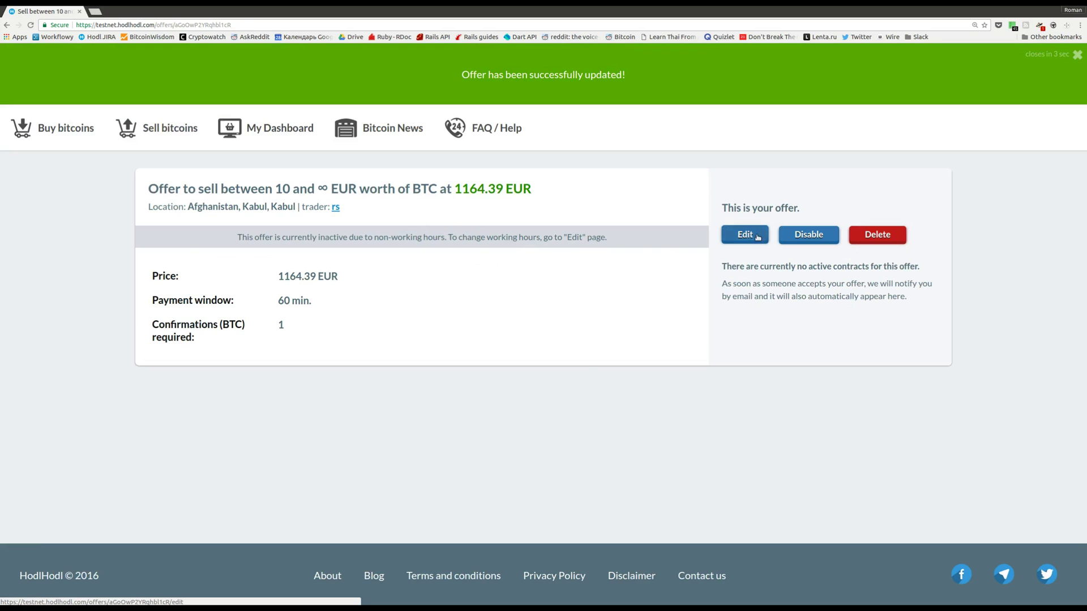
pyautogui.scroll(-7, 541, 406)
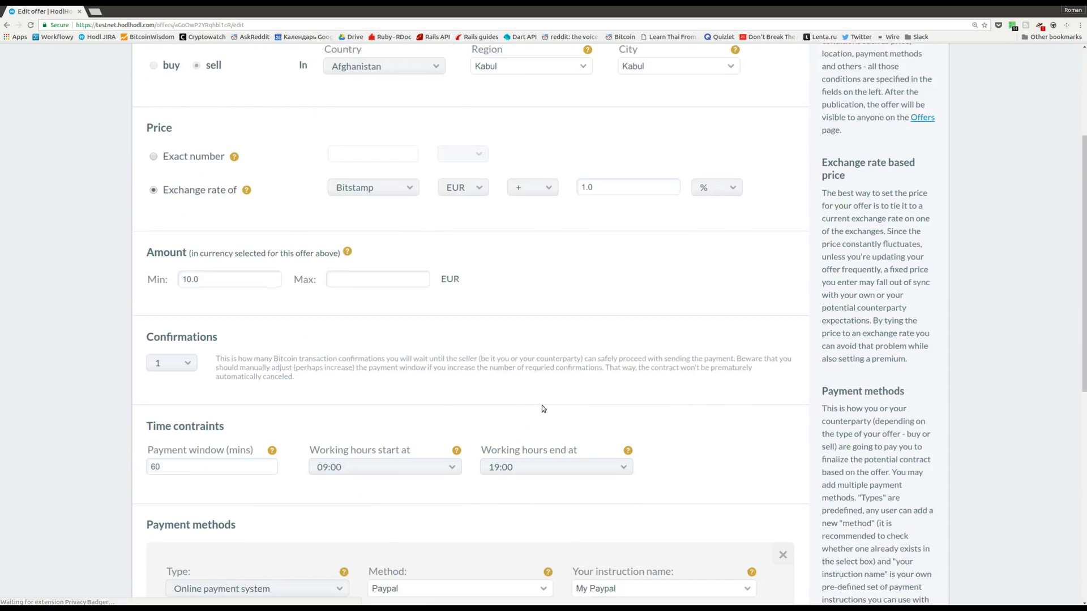
pyautogui.moveTo(401, 290)
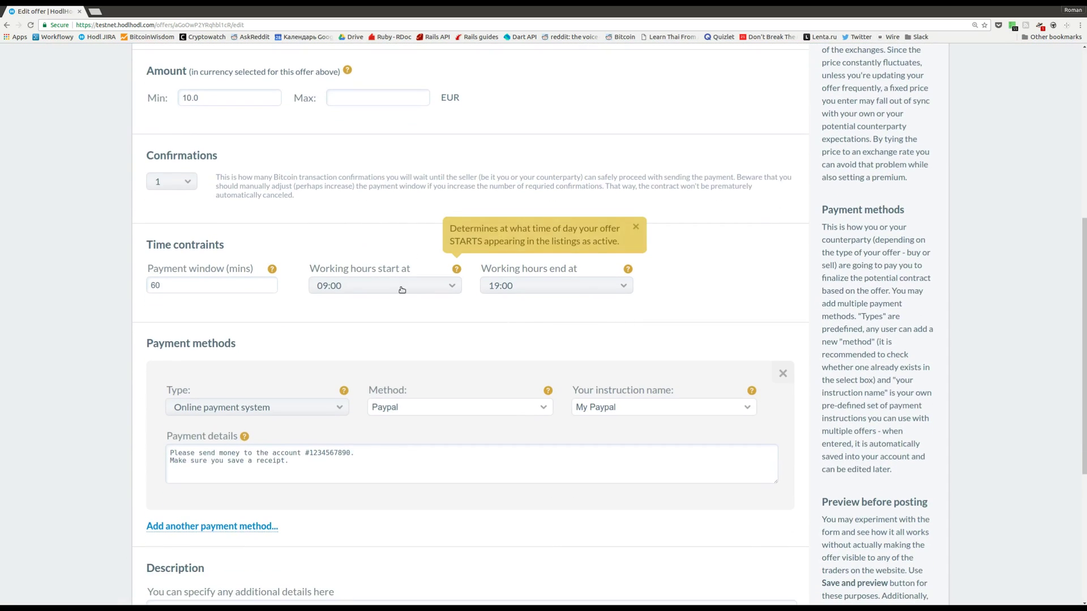
pyautogui.click(635, 226)
pyautogui.scroll(8, 554, 267)
# Step: Set the profile timezone to Warsaw (CEST +02:00) from the account menu
pyautogui.click(1025, 72)
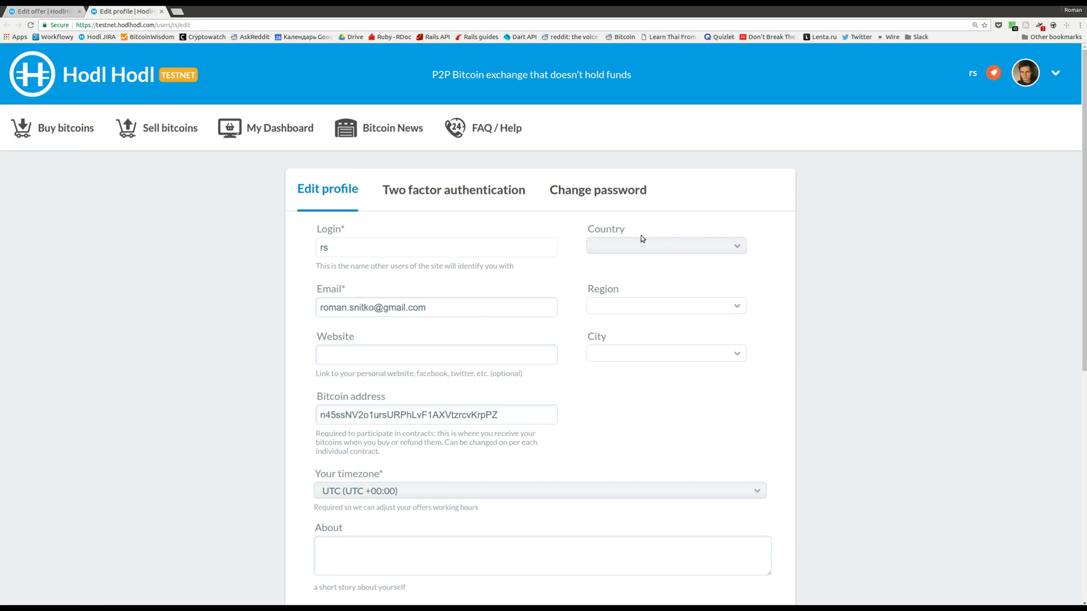
pyautogui.scroll(-4, 682, 304)
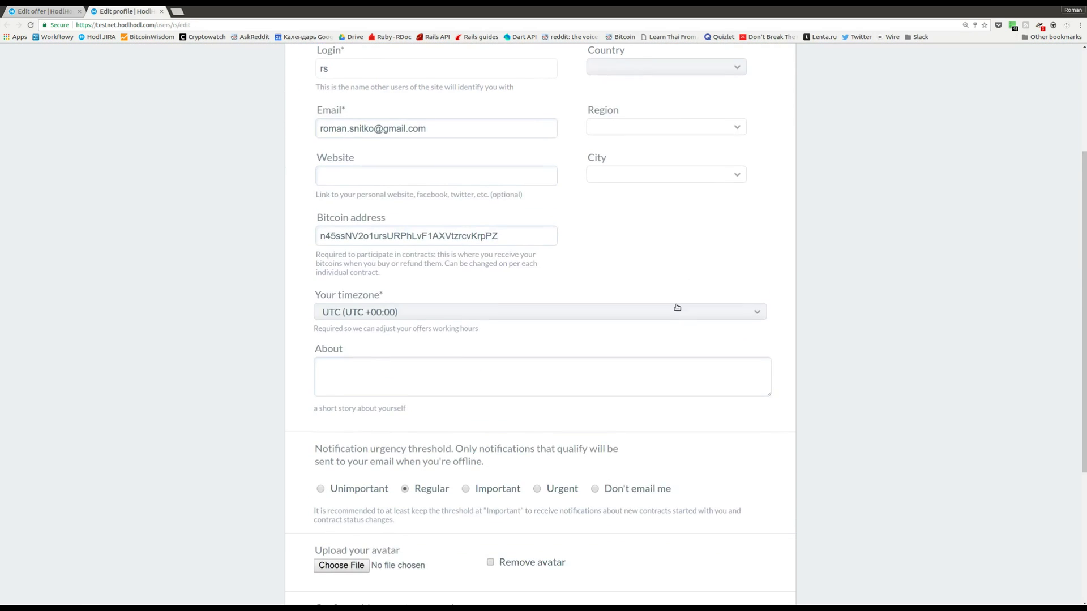
pyautogui.click(364, 257)
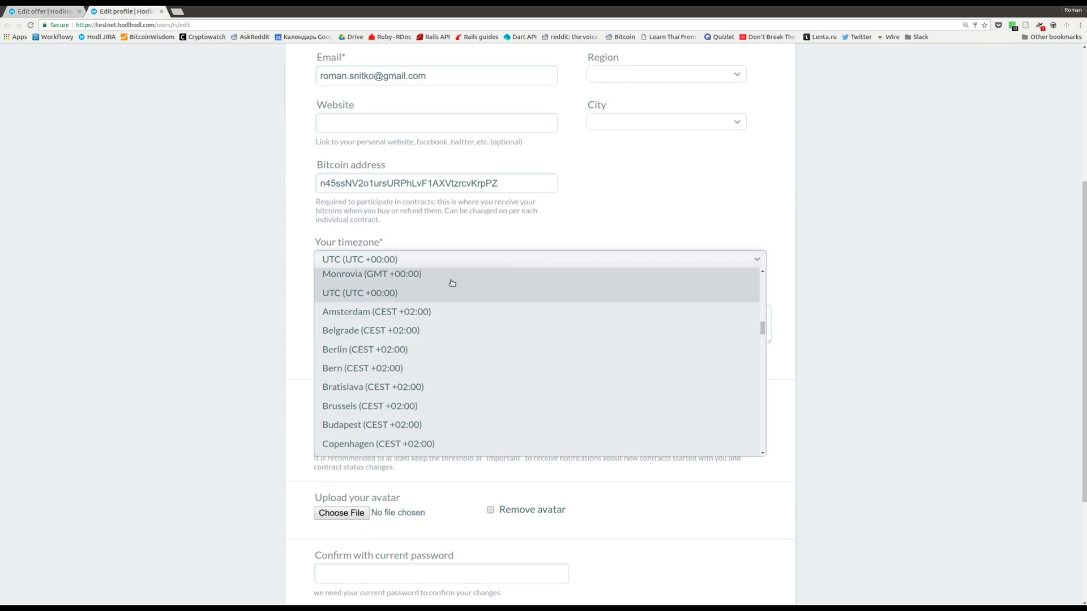
pyautogui.scroll(-1, 436, 302)
pyautogui.scroll(-3, 437, 305)
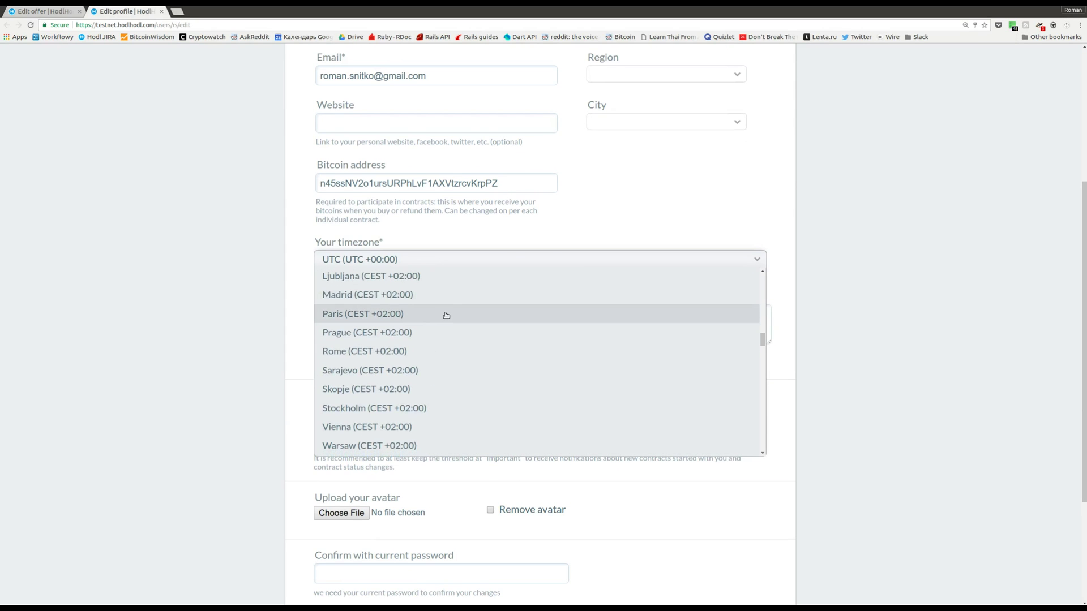
pyautogui.scroll(-3, 448, 315)
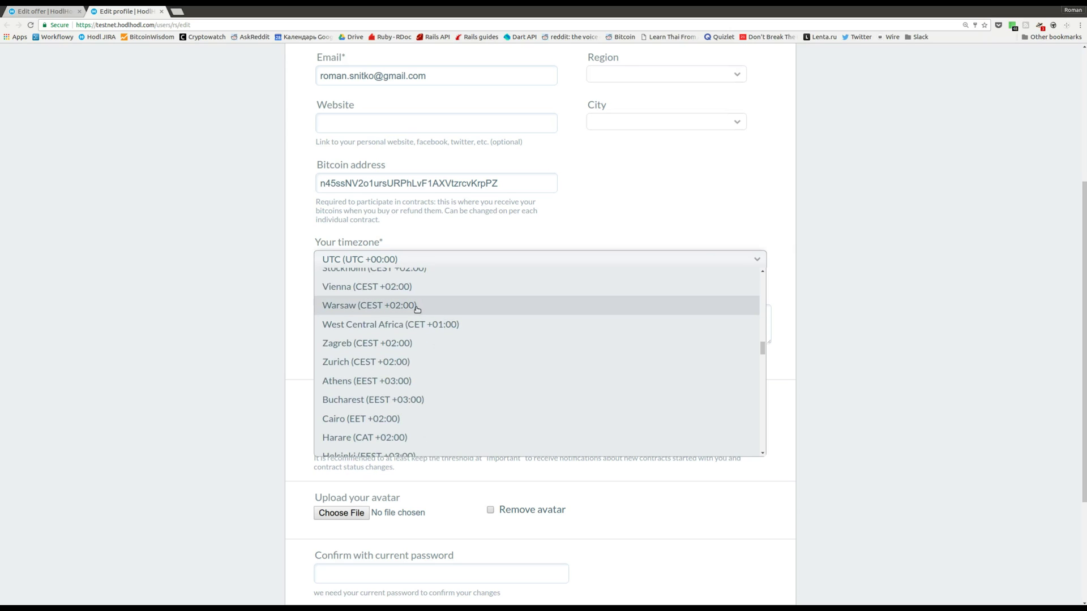
pyautogui.click(416, 306)
# Step: Confirm the profile change with the current password and submit it
pyautogui.scroll(-3, 864, 284)
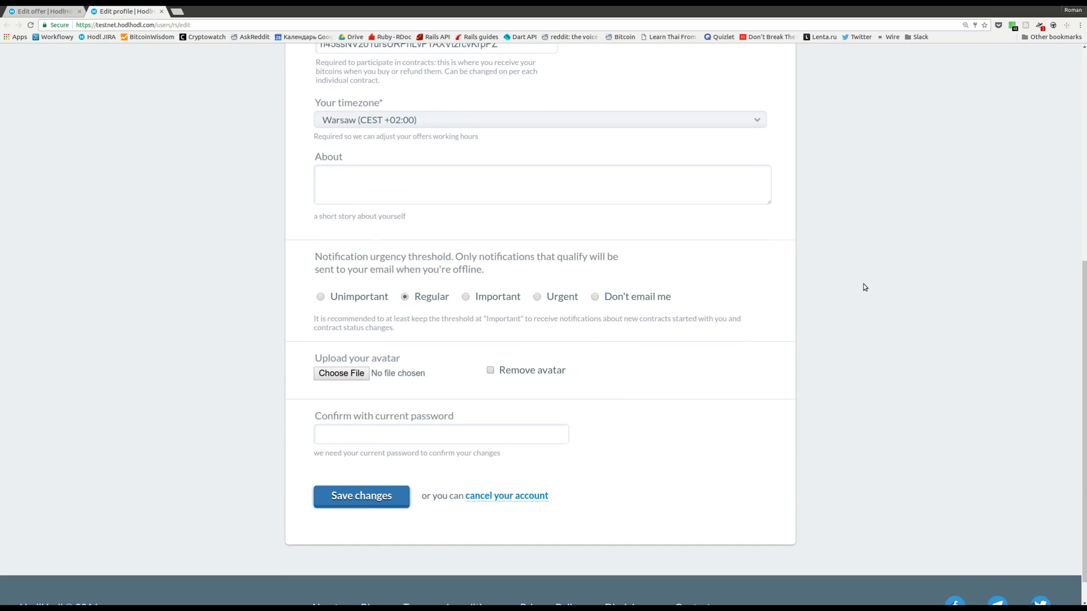
pyautogui.click(390, 439)
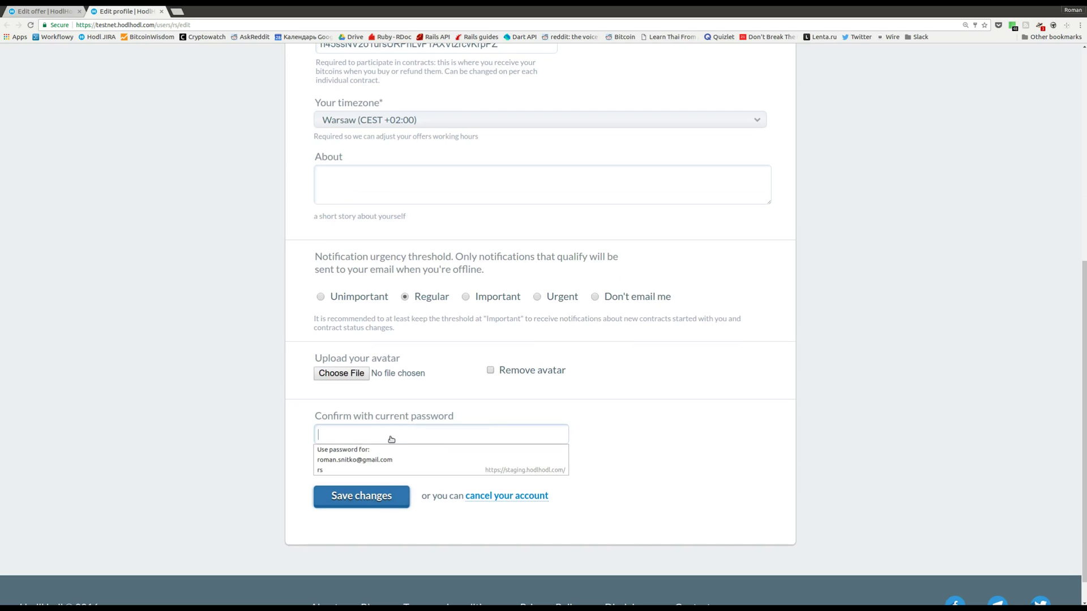
pyautogui.write('••••')
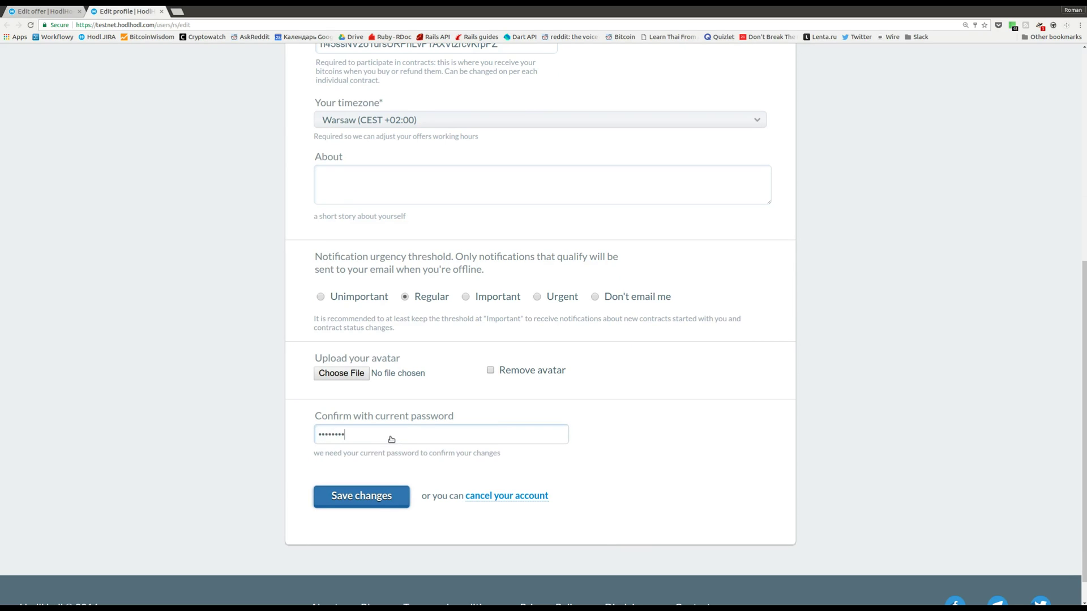
pyautogui.write('••••')
pyautogui.press('Return')
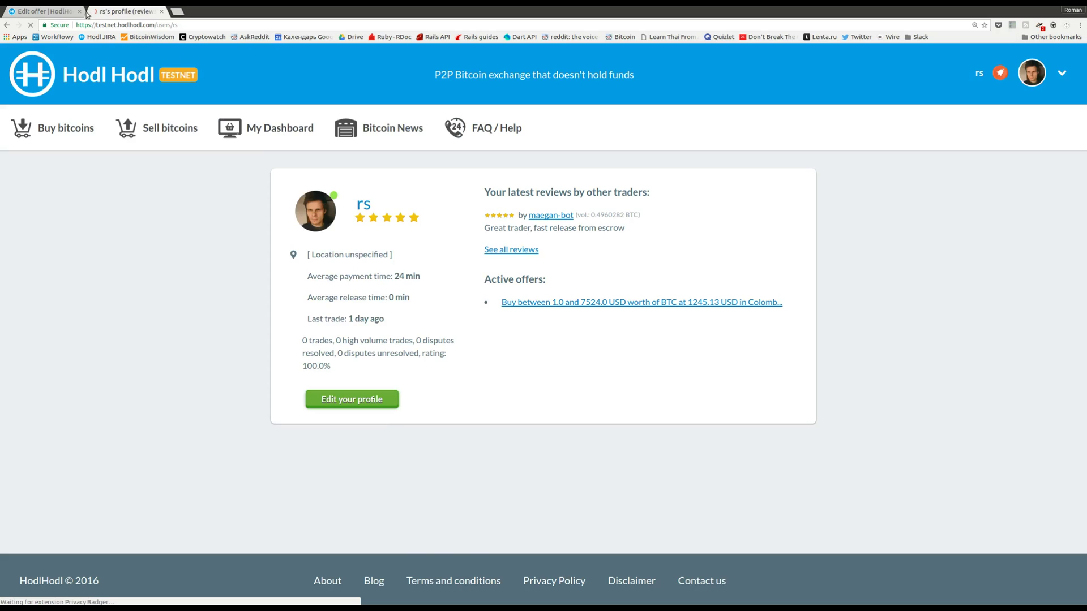
# Step: Set the Kabul offer's working hours to end at 21:00 and start at 05:00, then save
pyautogui.click(61, 14)
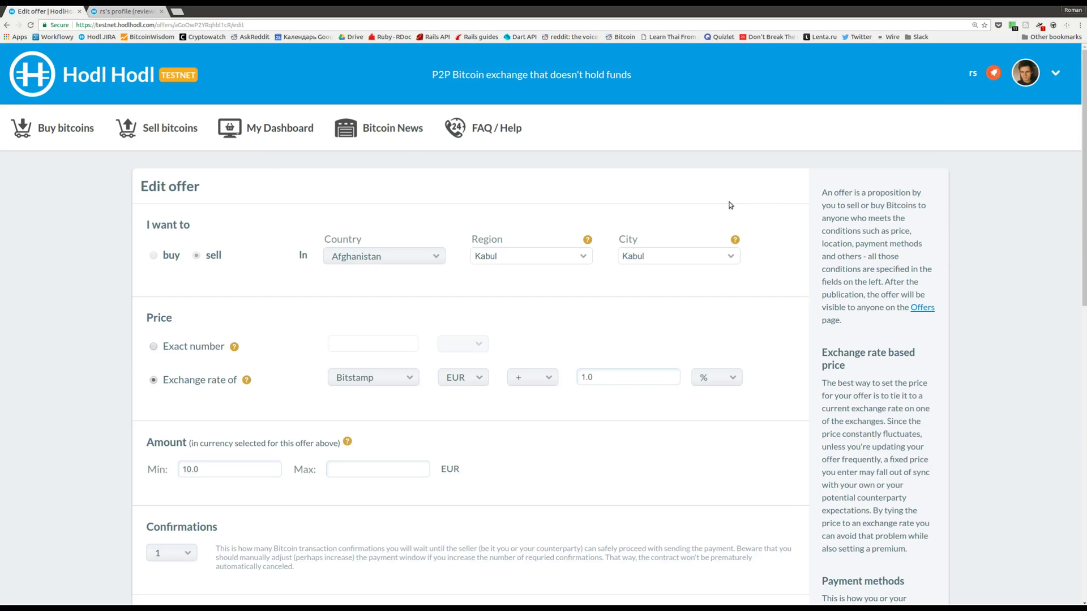
pyautogui.scroll(-7, 764, 202)
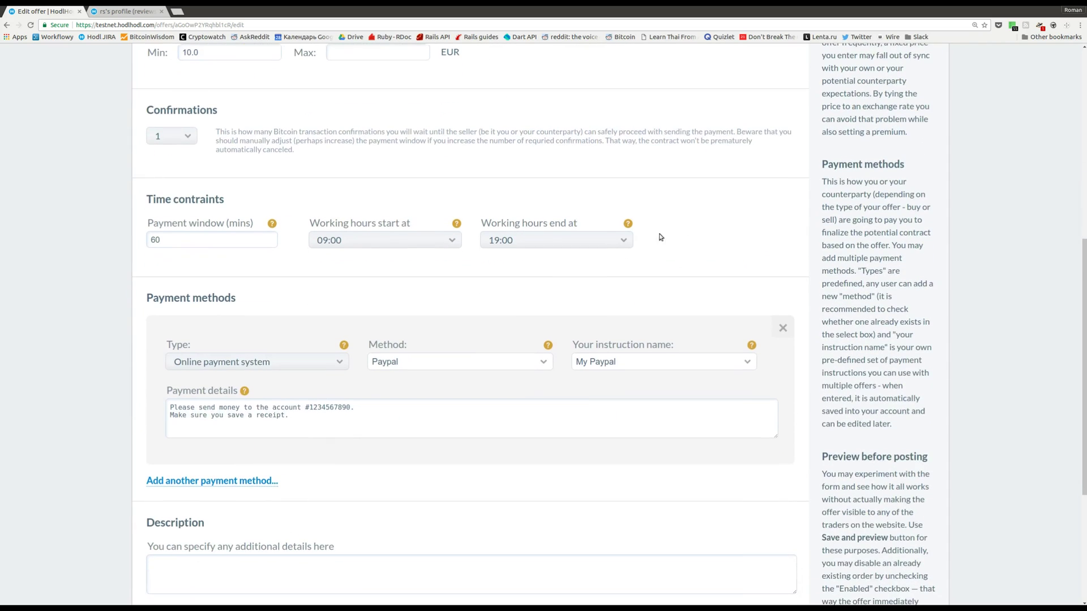
pyautogui.click(584, 241)
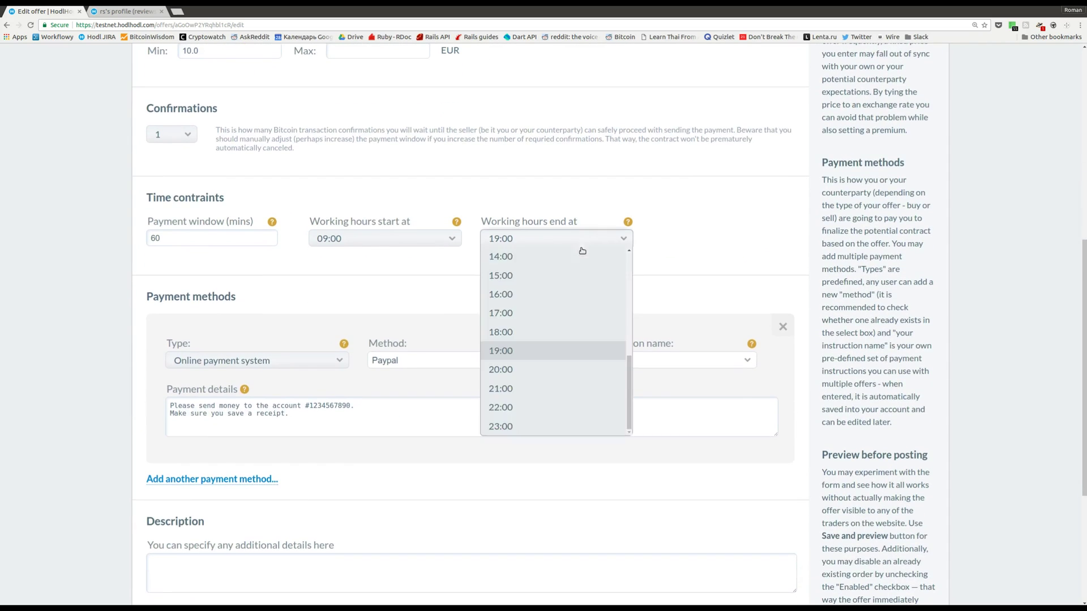
pyautogui.scroll(-3, 566, 266)
pyautogui.click(538, 210)
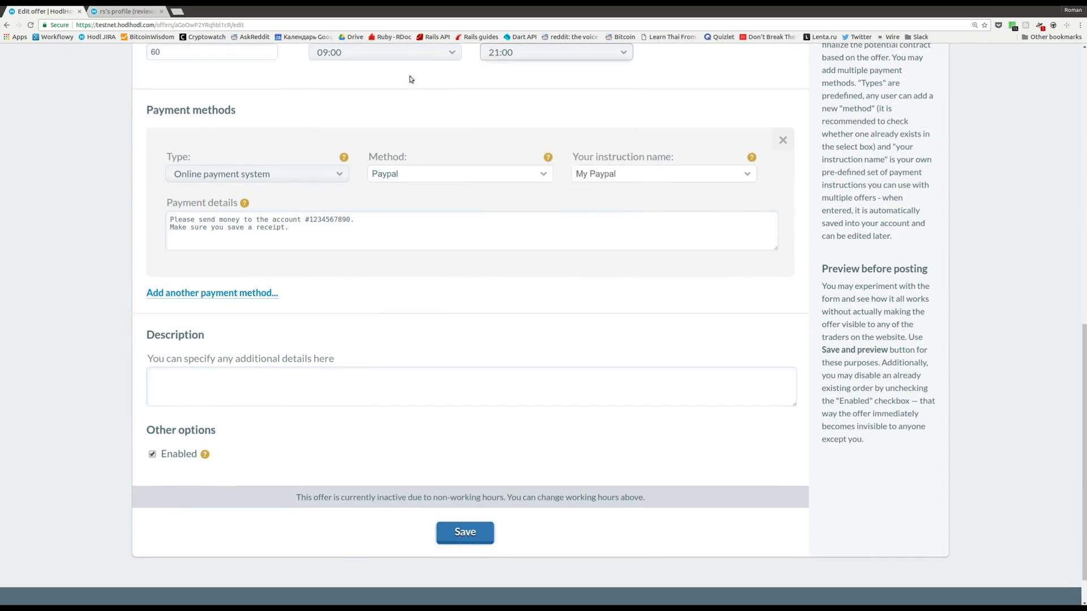
pyautogui.click(397, 52)
pyautogui.scroll(2, 355, 194)
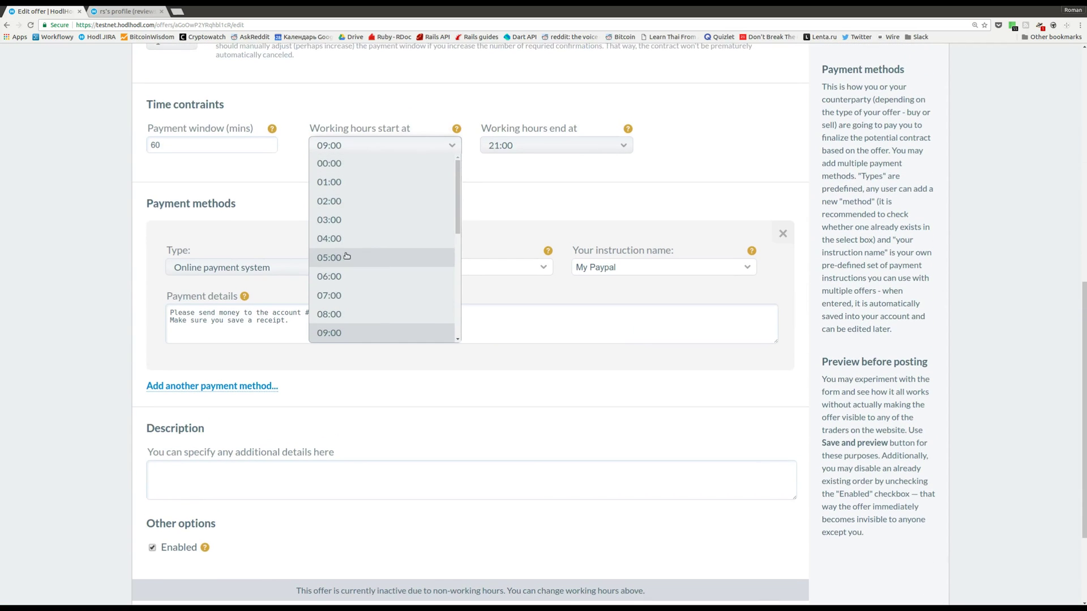
pyautogui.click(368, 258)
pyautogui.scroll(-3, 387, 542)
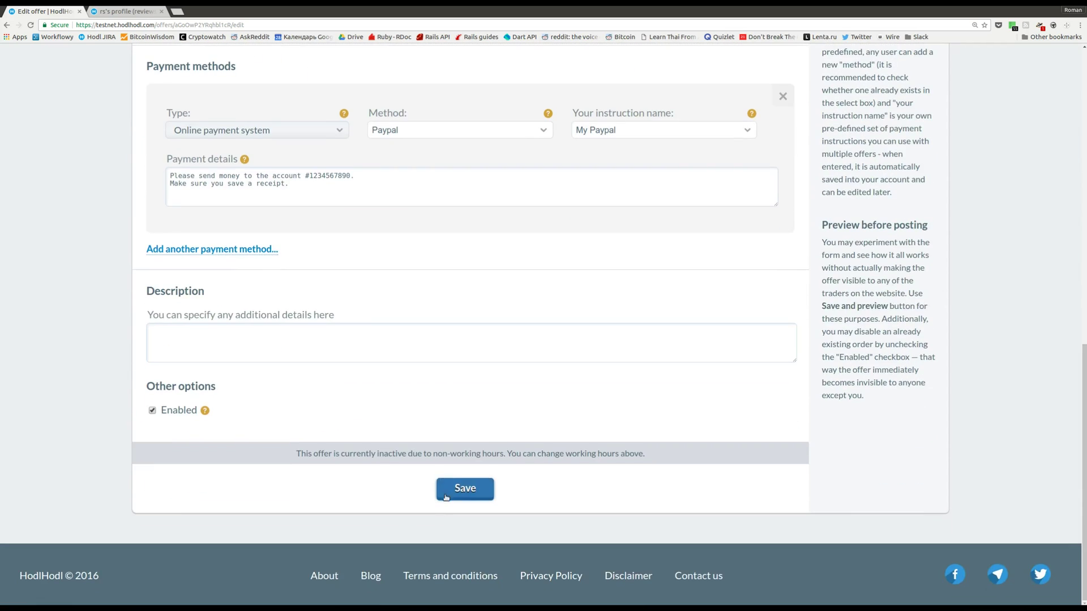
pyautogui.click(447, 491)
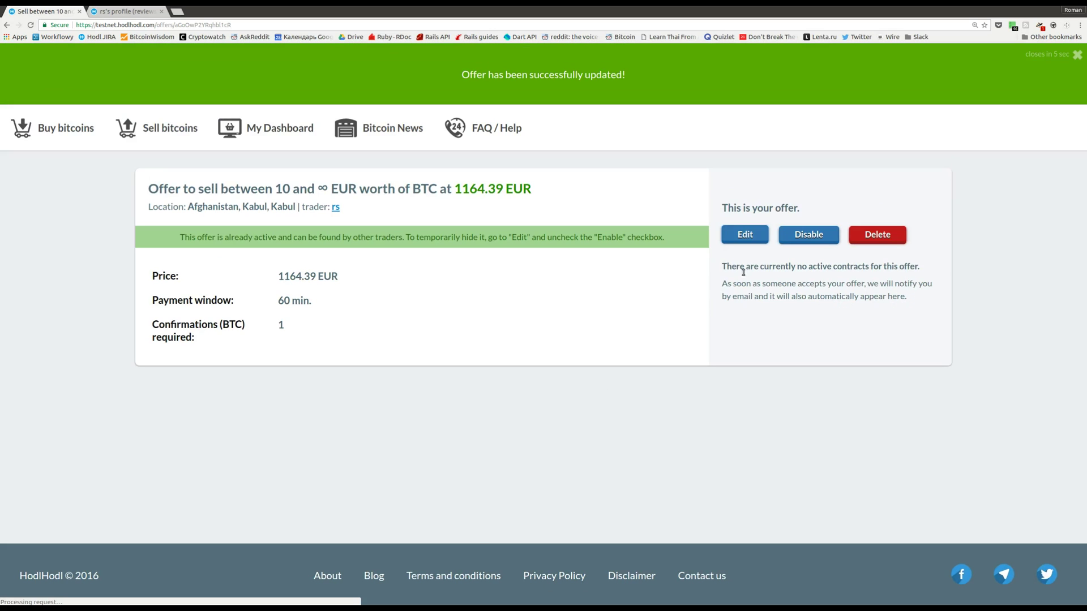
pyautogui.moveTo(163, 241); pyautogui.dragTo(404, 240)
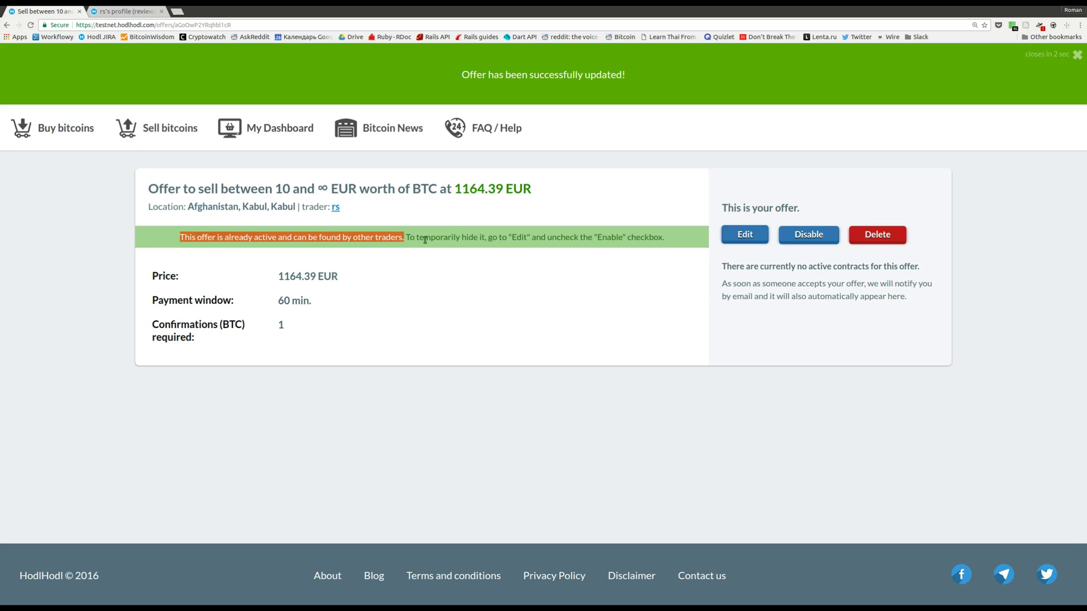
pyautogui.click(425, 240)
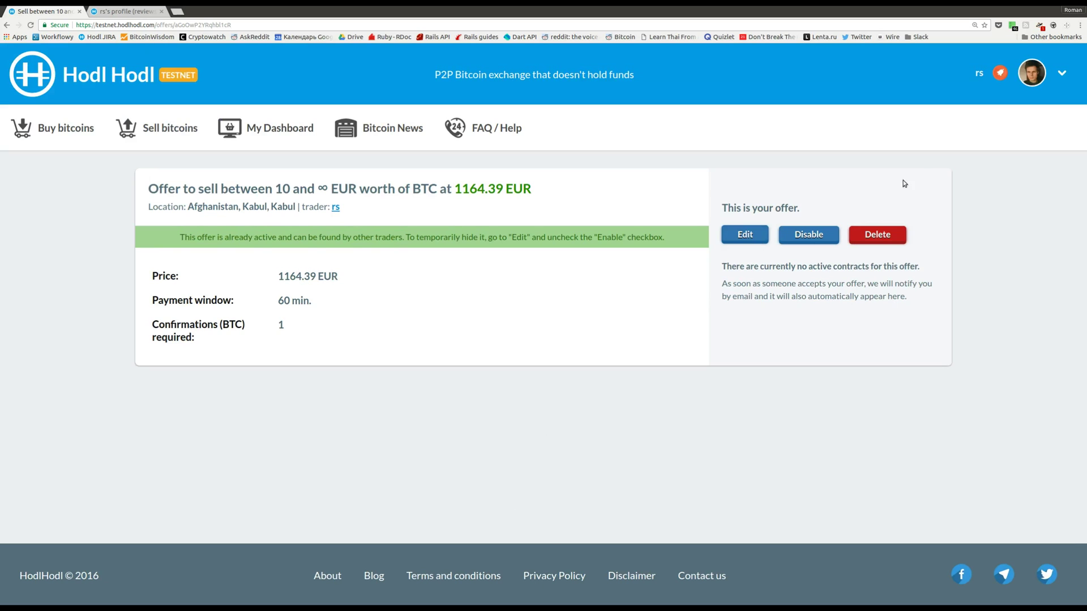
# Step: Reopen the offer for editing and add a second payment method of type Phone refill
pyautogui.click(745, 234)
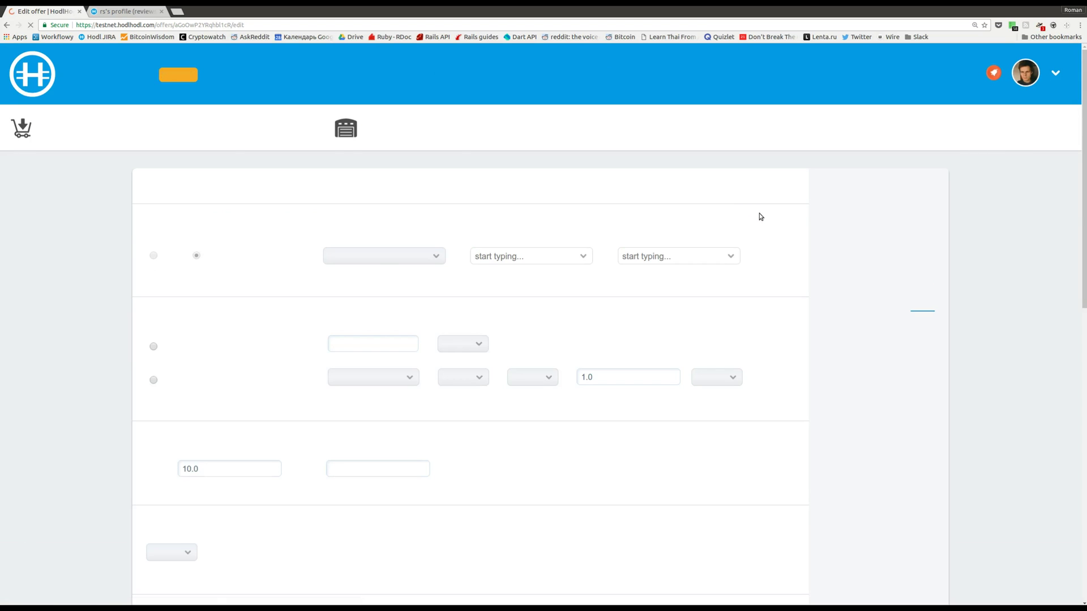
pyautogui.scroll(-4, 760, 216)
pyautogui.scroll(-4, 760, 217)
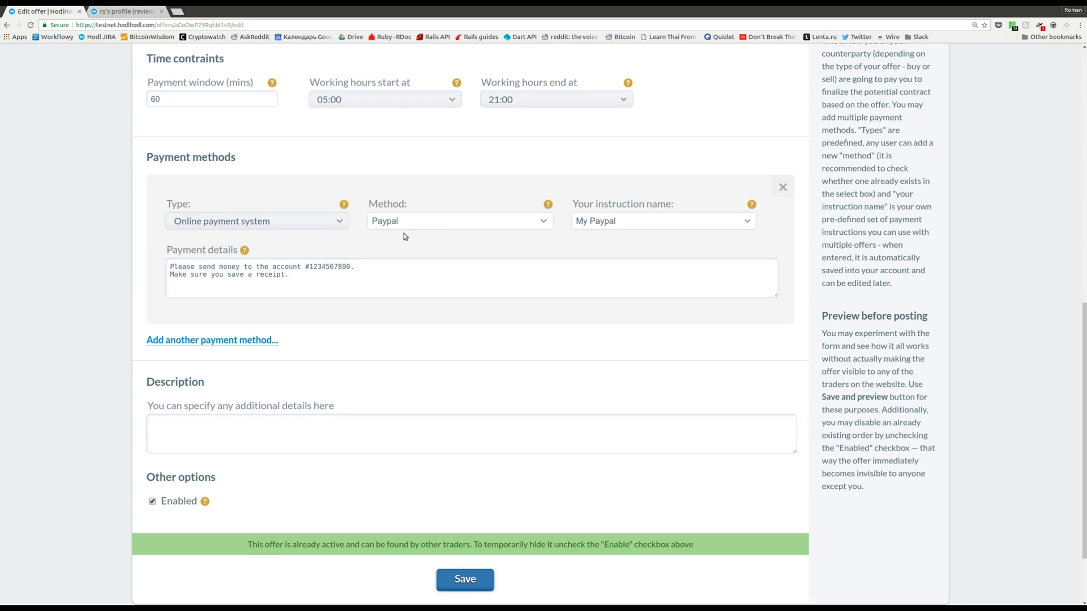
pyautogui.click(189, 341)
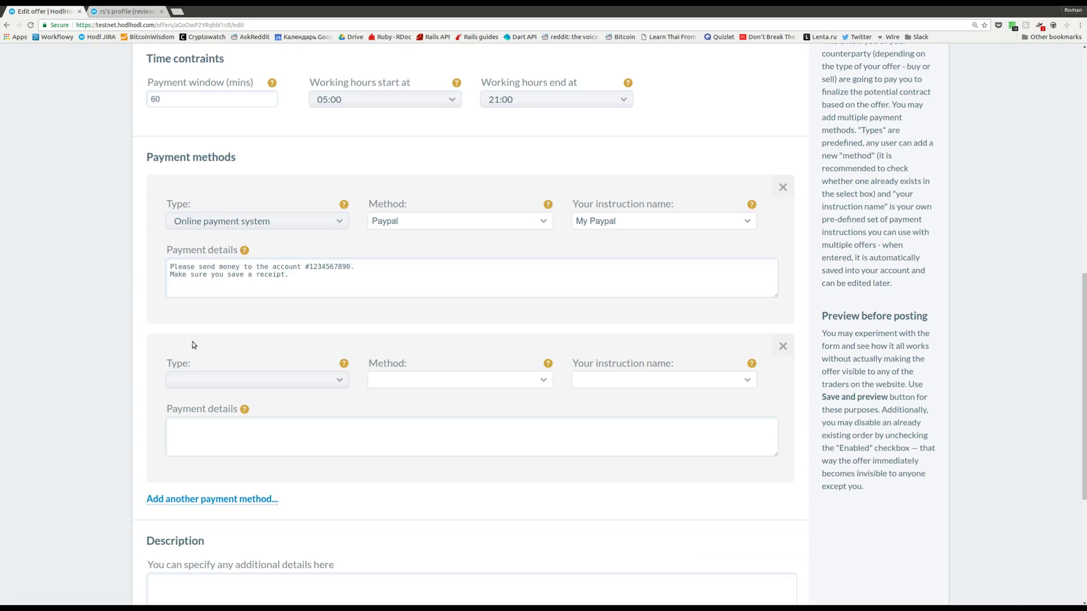
pyautogui.click(294, 382)
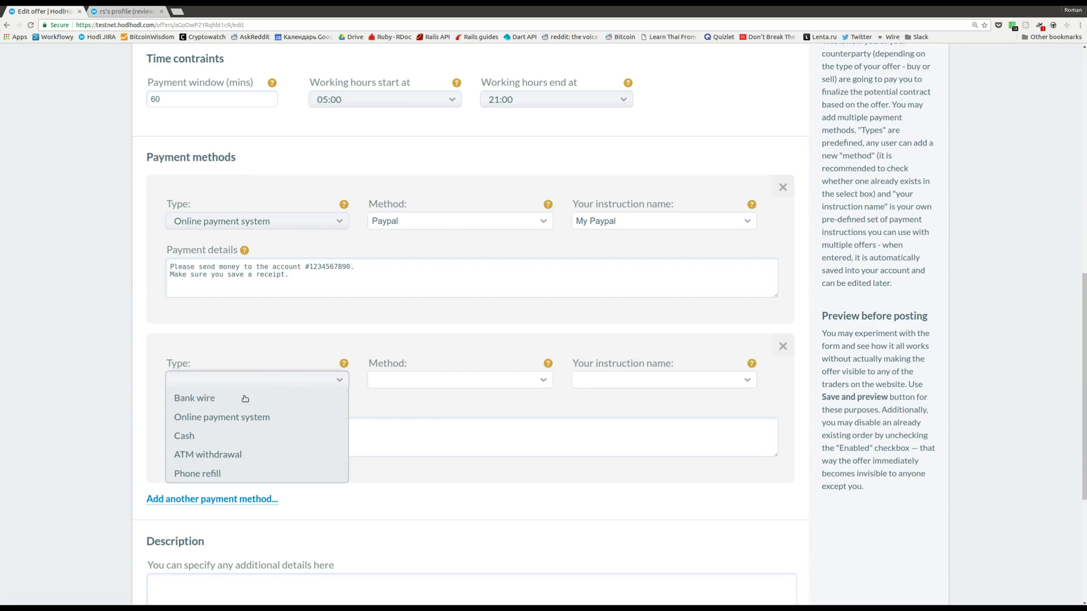
pyautogui.click(191, 474)
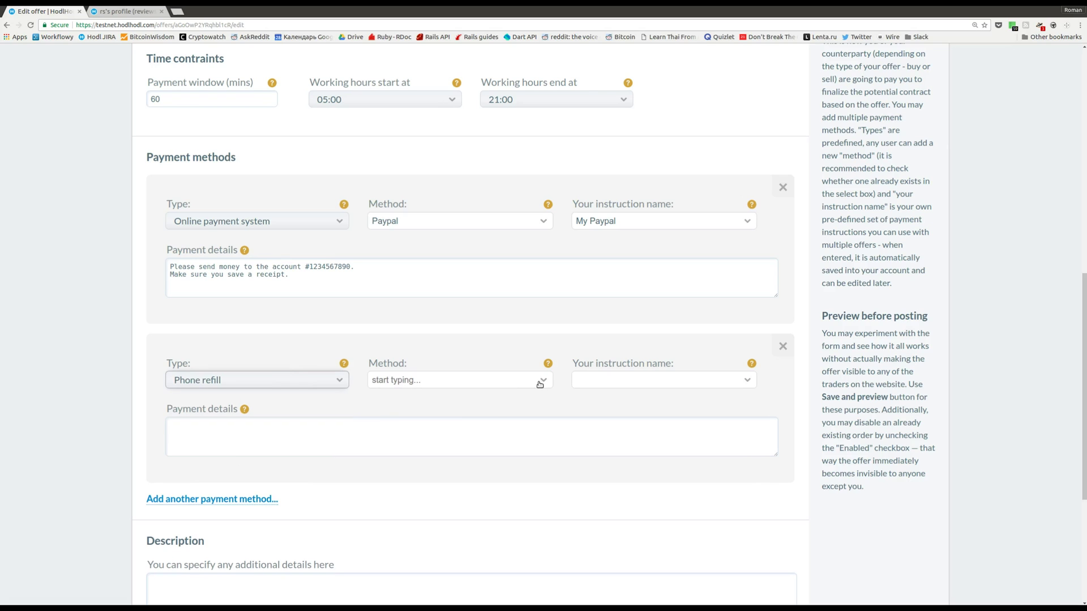
# Step: Set the method to True Move and use the My True Move payment instructions
pyautogui.click(506, 379)
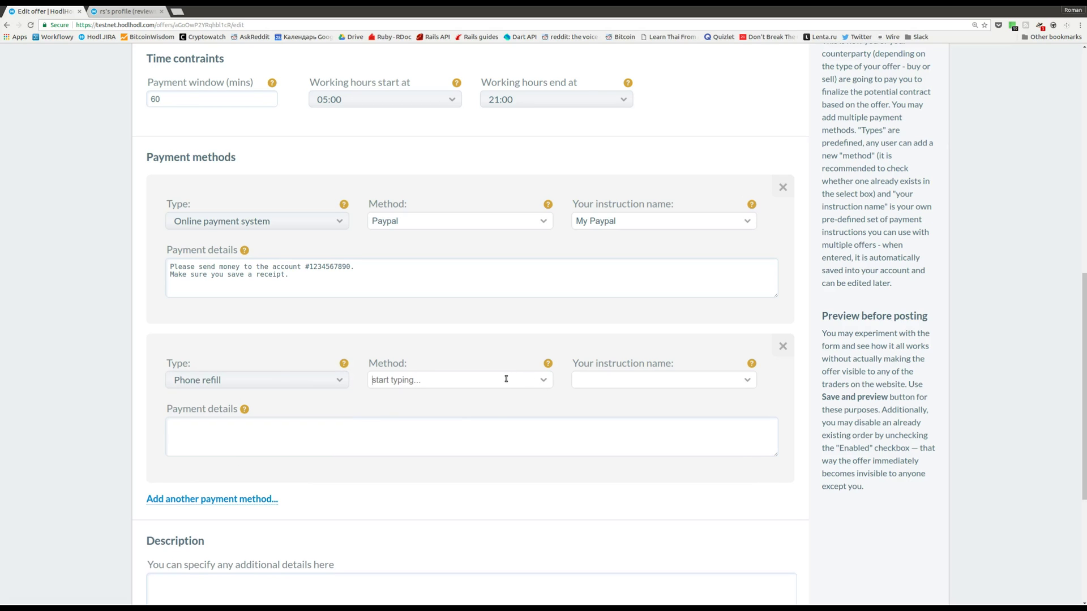
pyautogui.write('TrueM')
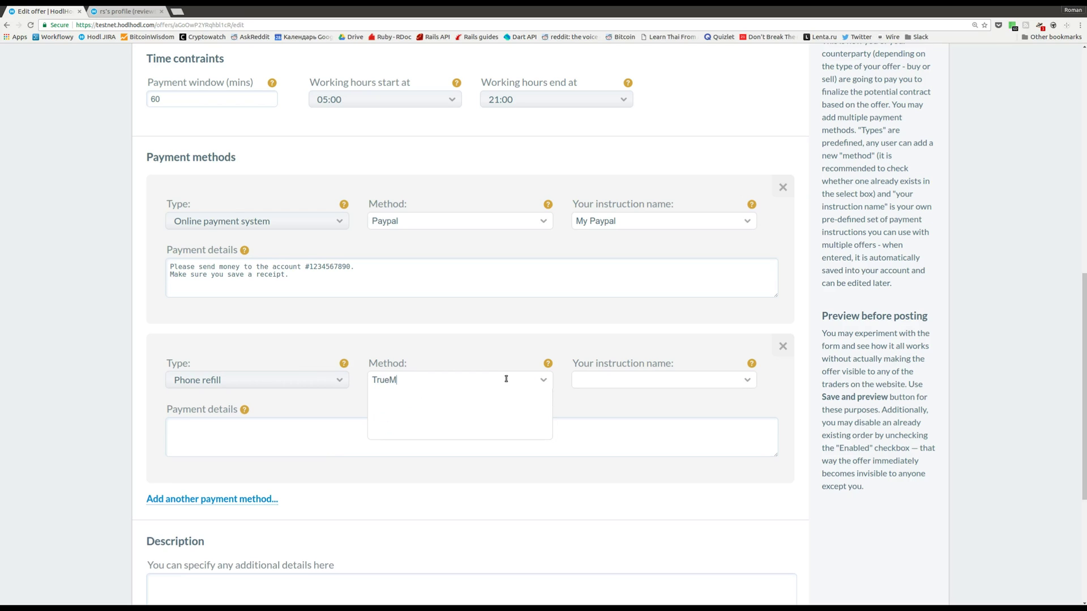
pyautogui.press('BackSpace')
pyautogui.click(444, 397)
pyautogui.click(747, 383)
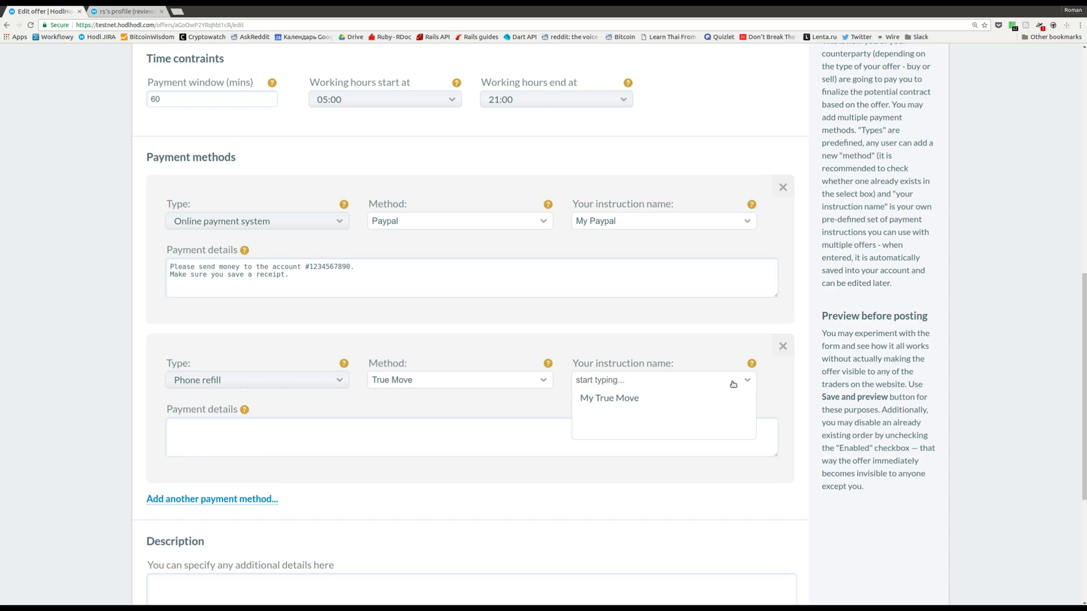
pyautogui.click(666, 400)
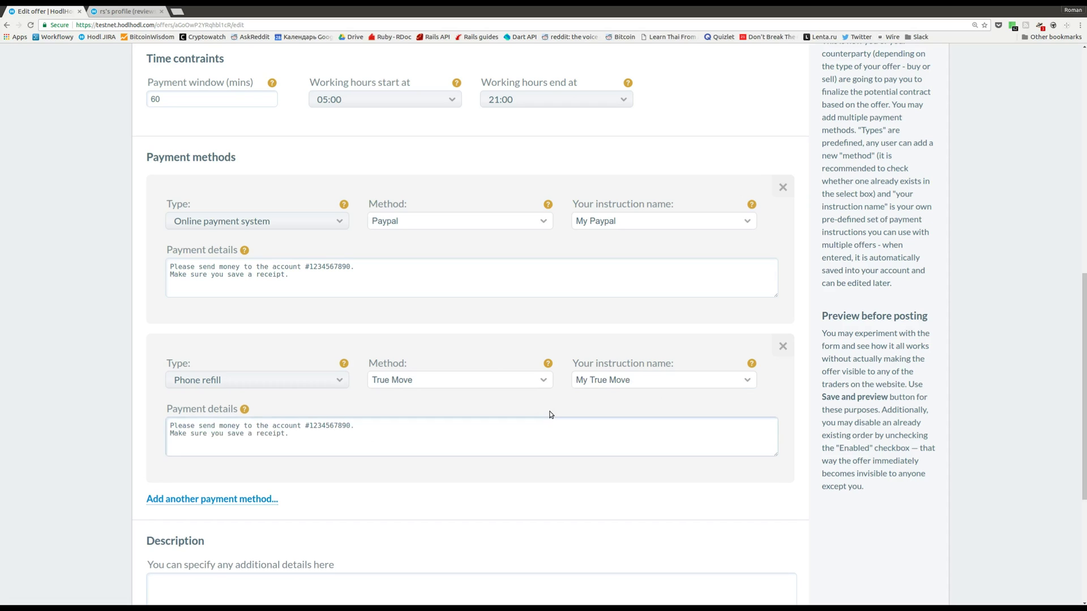
pyautogui.scroll(-3, 555, 410)
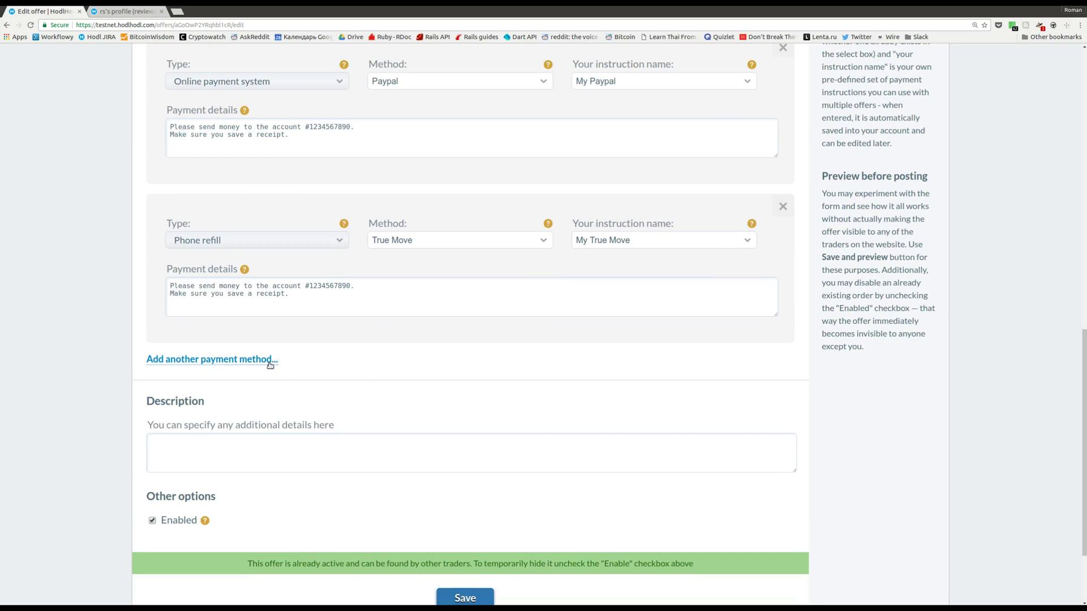
# Step: Add a third payment method: Bank wire with custom method 'Something very custom'
pyautogui.click(270, 365)
pyautogui.click(254, 402)
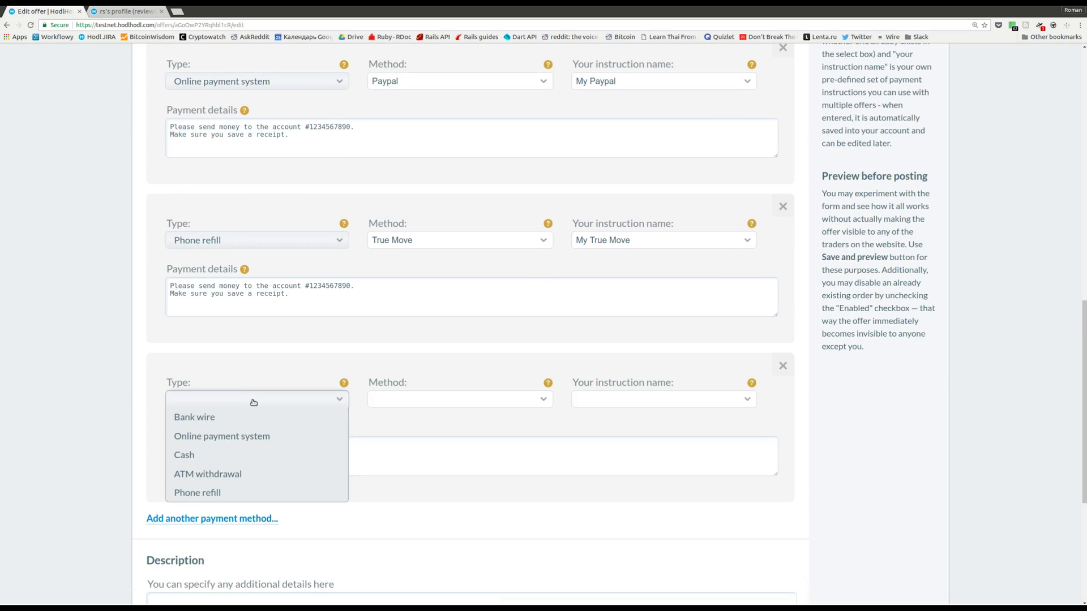
pyautogui.click(294, 415)
pyautogui.click(424, 400)
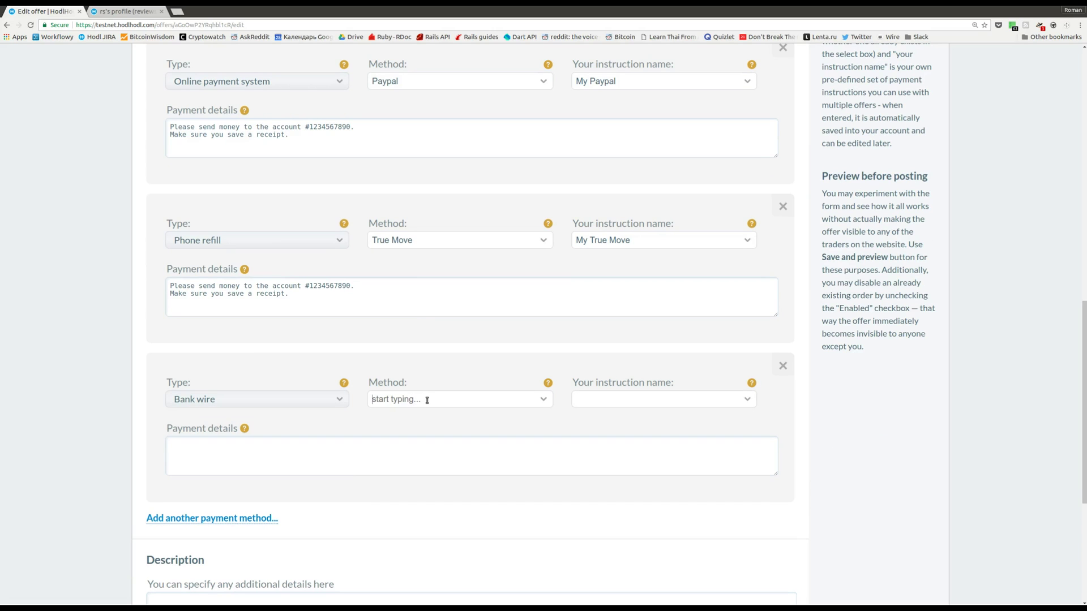
pyautogui.click(543, 399)
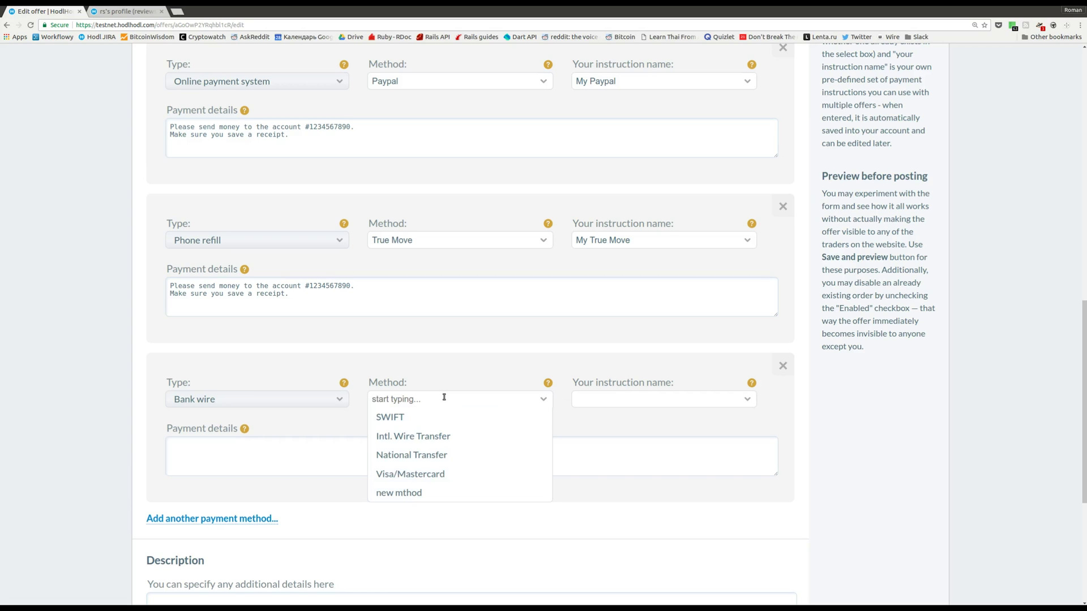
pyautogui.write('Something very customer')
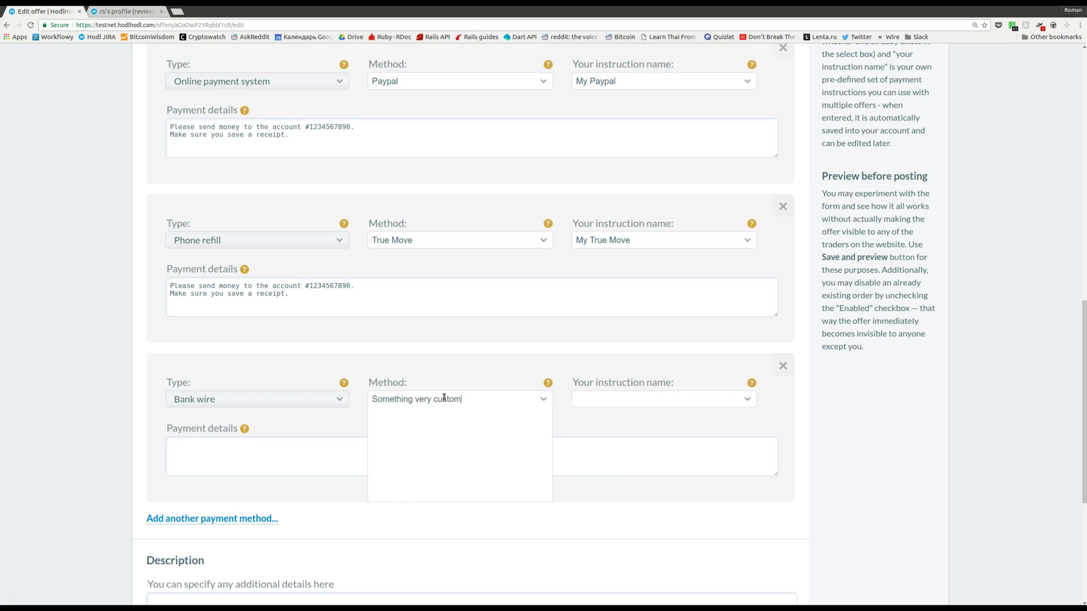
pyautogui.press('Return')
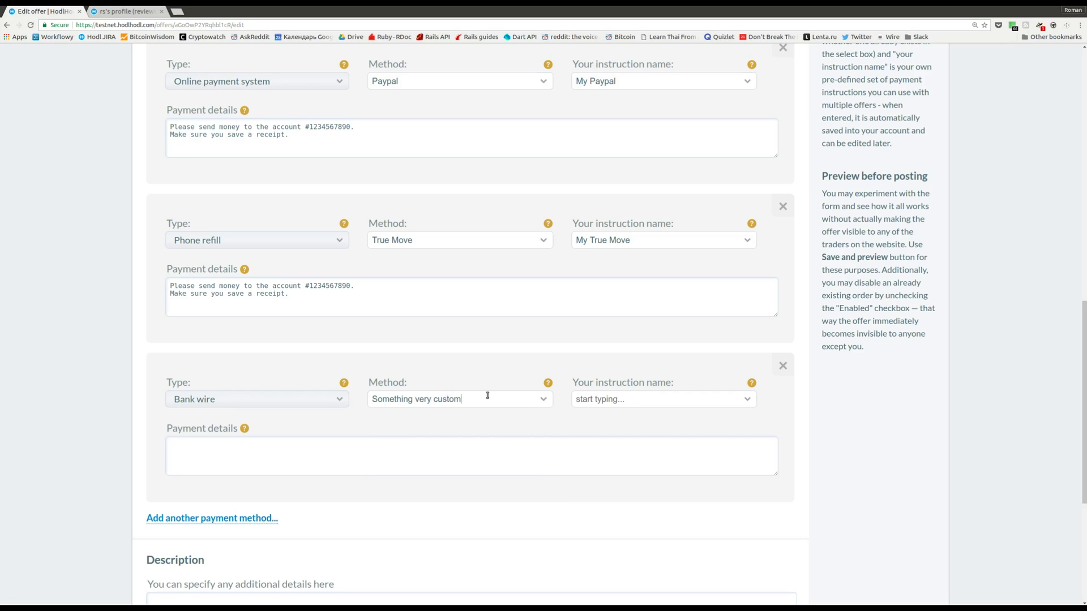
# Step: Name its instructions 'My custom bank wire method' and write the payment details
pyautogui.write('My custom bank wire method')
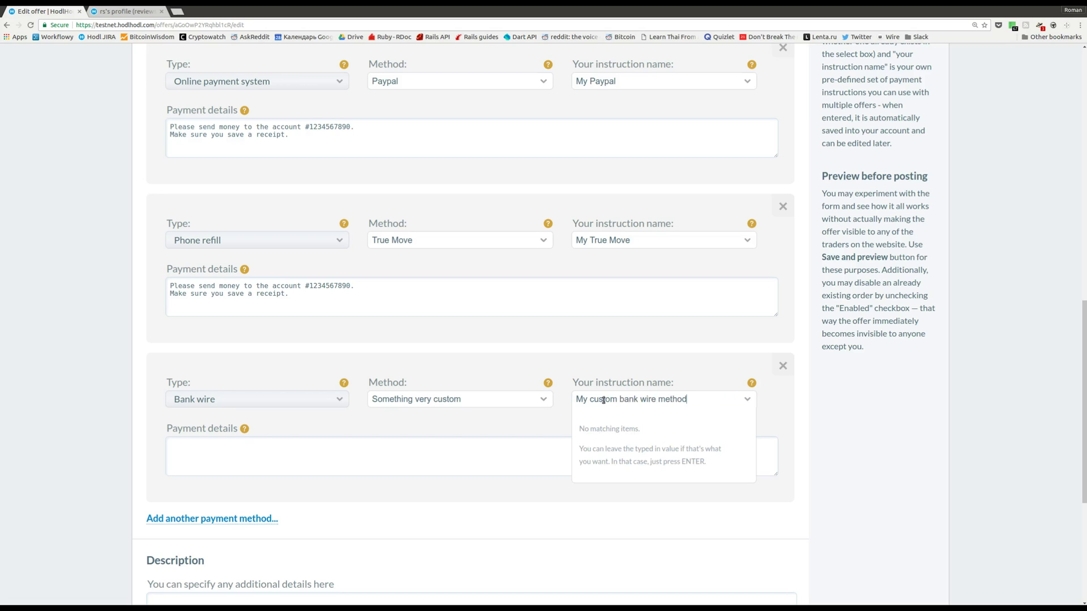
pyautogui.press('Return')
pyautogui.click(509, 454)
pyautogui.write('Send money')
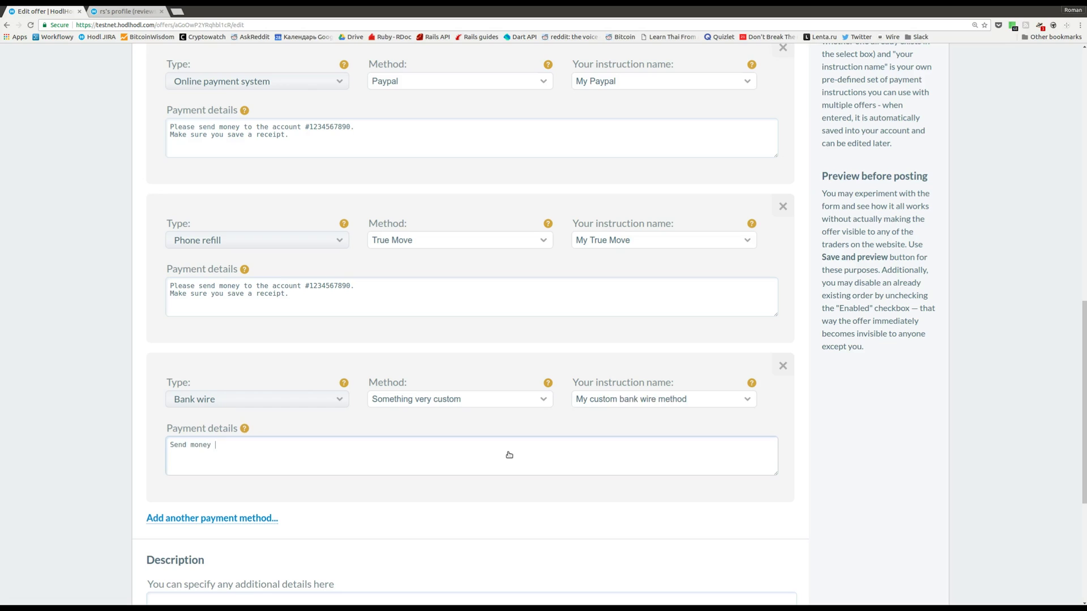
pyautogui.write(' over to 111222333')
pyautogui.scroll(-3, 509, 454)
pyautogui.scroll(-2, 510, 453)
# Step: Save the offer, then filter the buy-bitcoin listings to Afghanistan to view it
pyautogui.click(478, 489)
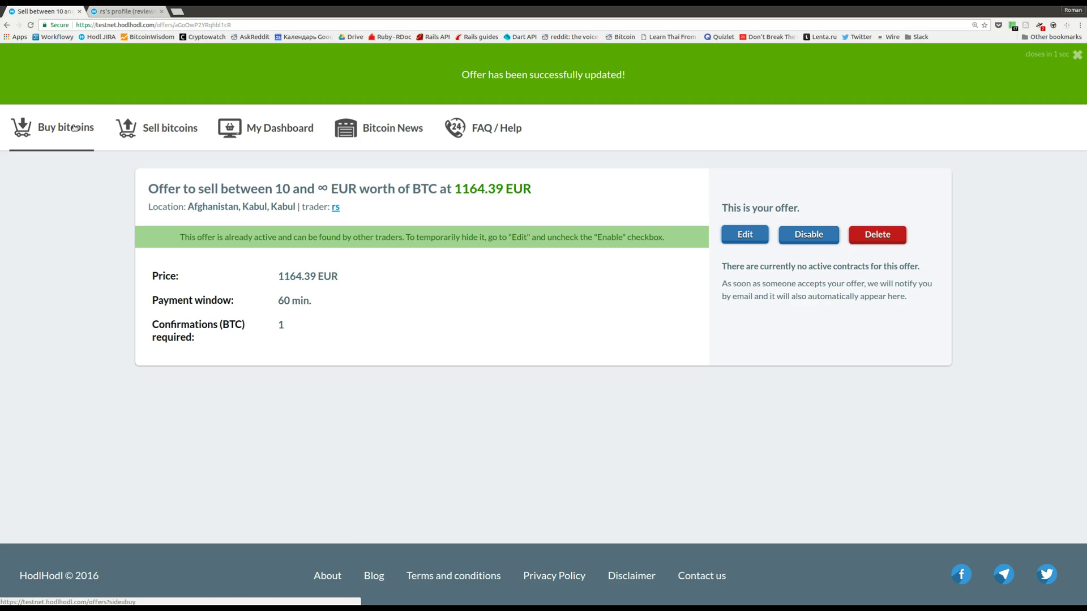
pyautogui.click(74, 128)
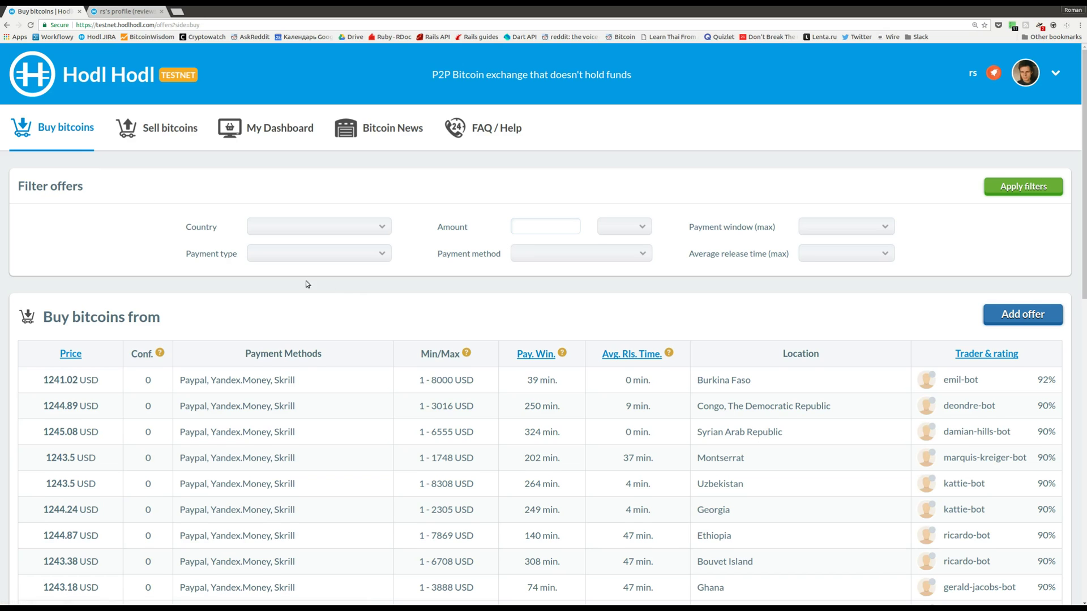
pyautogui.scroll(-2, 360, 307)
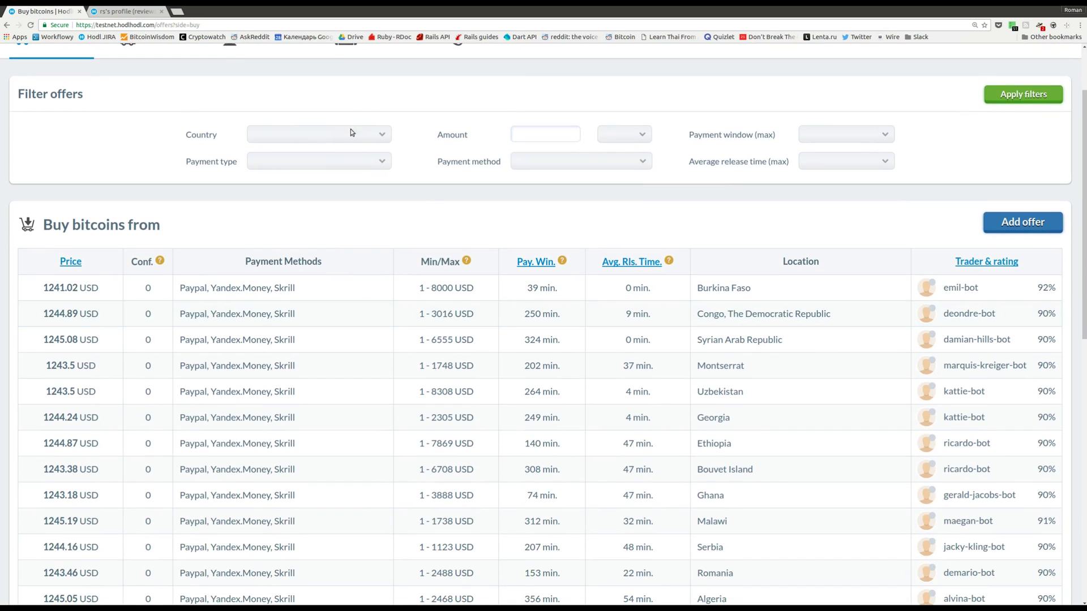
pyautogui.click(346, 139)
pyautogui.click(342, 154)
pyautogui.click(986, 101)
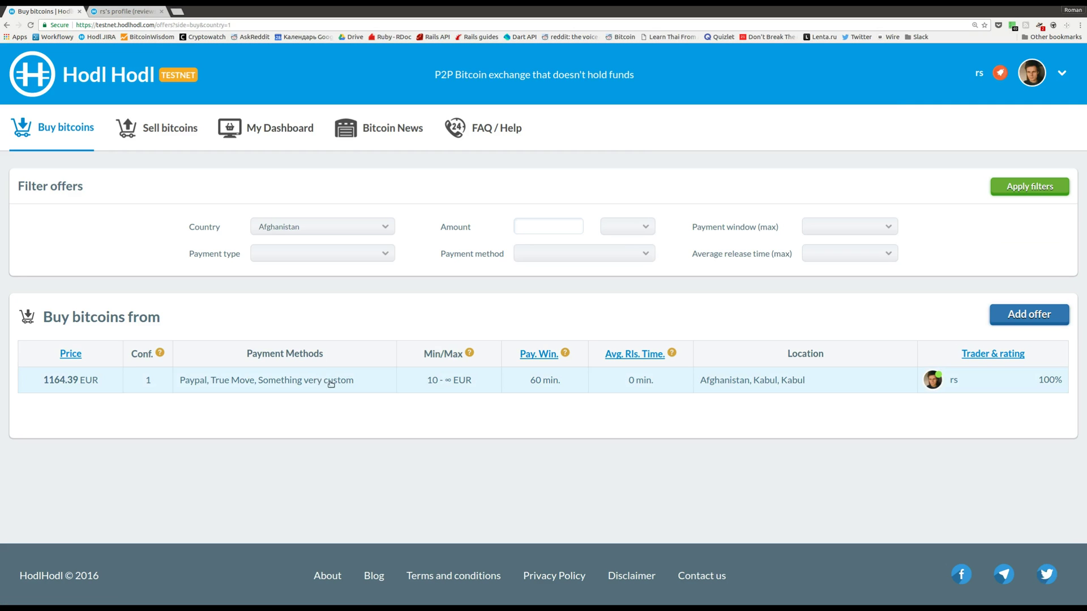
pyautogui.moveTo(355, 381); pyautogui.dragTo(185, 385)
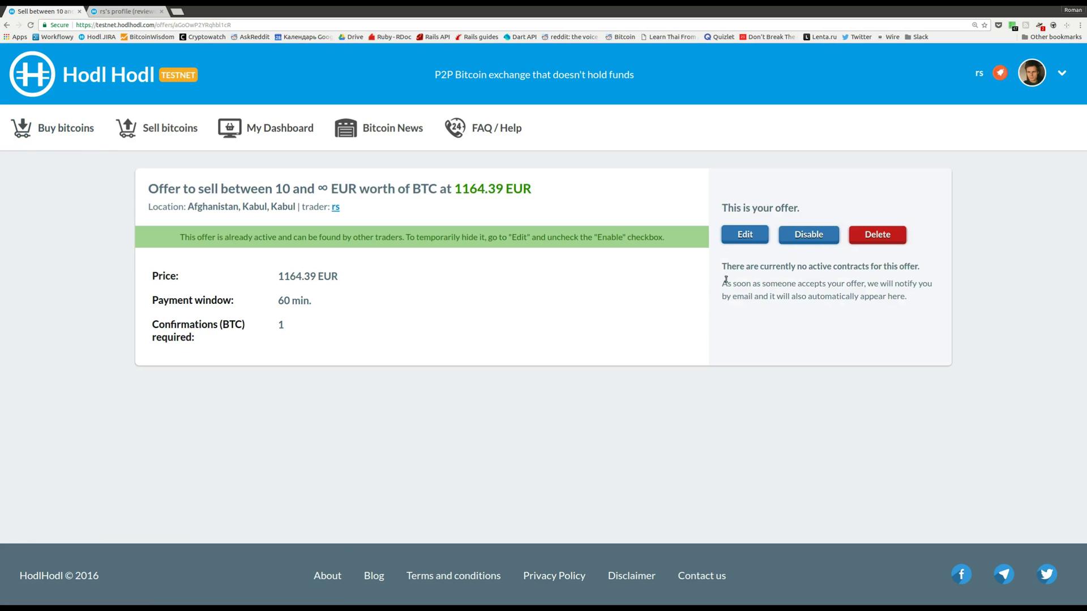
# Step: Return to the listings and start a new offer, trying the Bank wire payment type
pyautogui.hotkey('alt', 'Left')
pyautogui.click(1014, 317)
pyautogui.scroll(-8, 362, 260)
pyautogui.scroll(-3, 391, 264)
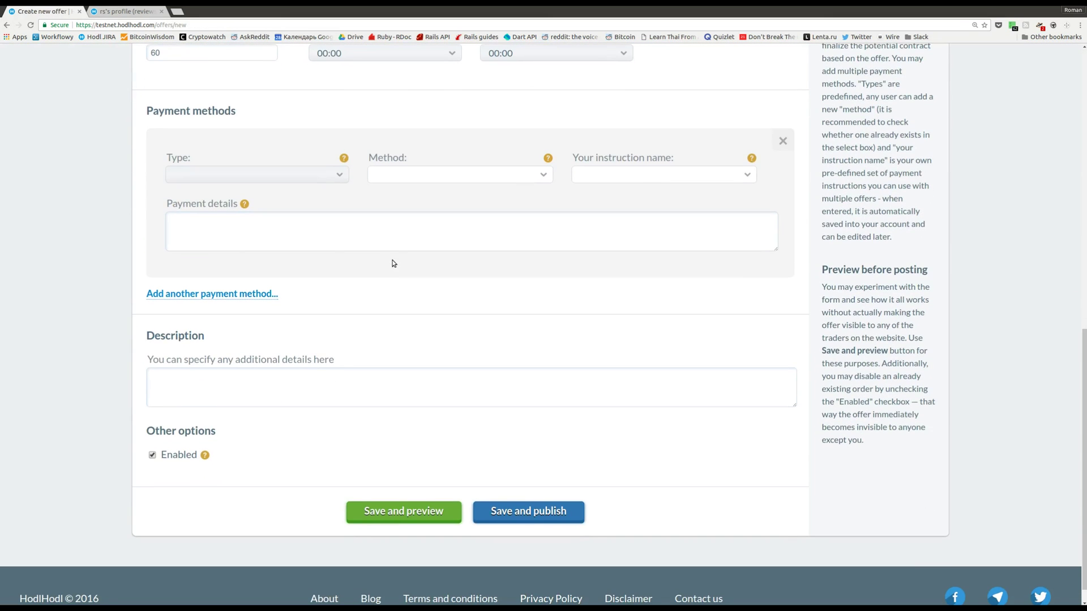
pyautogui.click(341, 177)
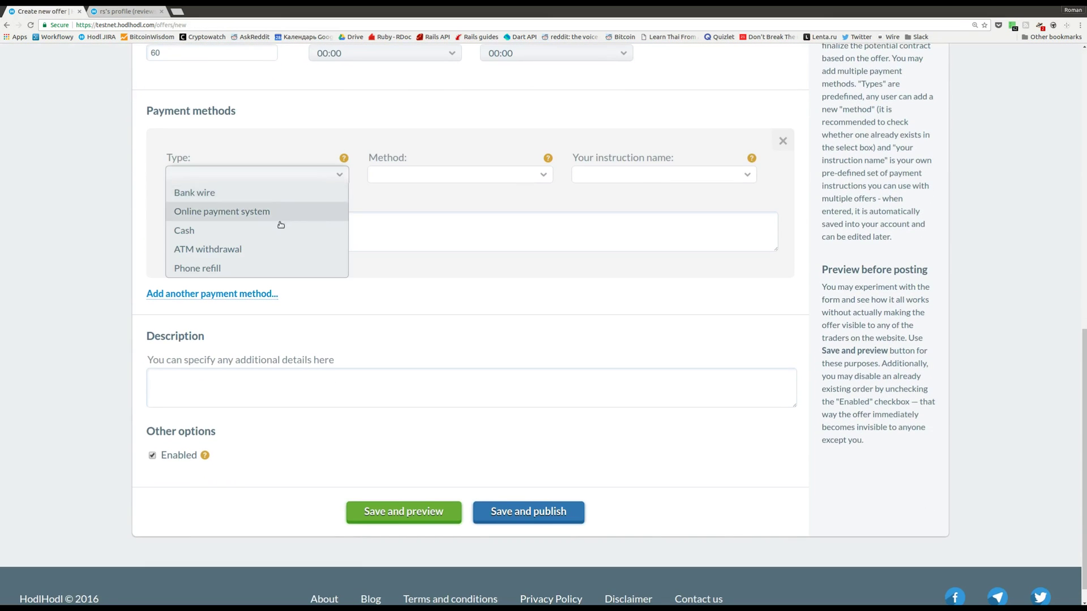
pyautogui.click(294, 193)
pyautogui.click(547, 174)
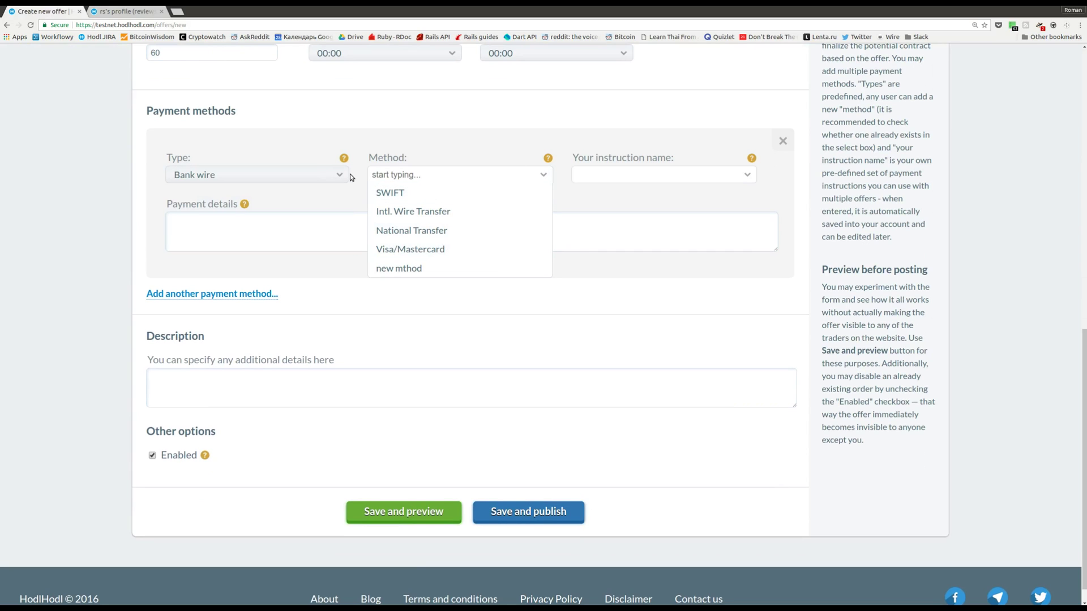
pyautogui.click(340, 195)
pyautogui.scroll(15, 333, 196)
# Step: Set country Afghanistan and Bank wire via Something very custom with My custom bank wire method instructions
pyautogui.click(392, 255)
pyautogui.click(378, 275)
pyautogui.scroll(-15, 383, 286)
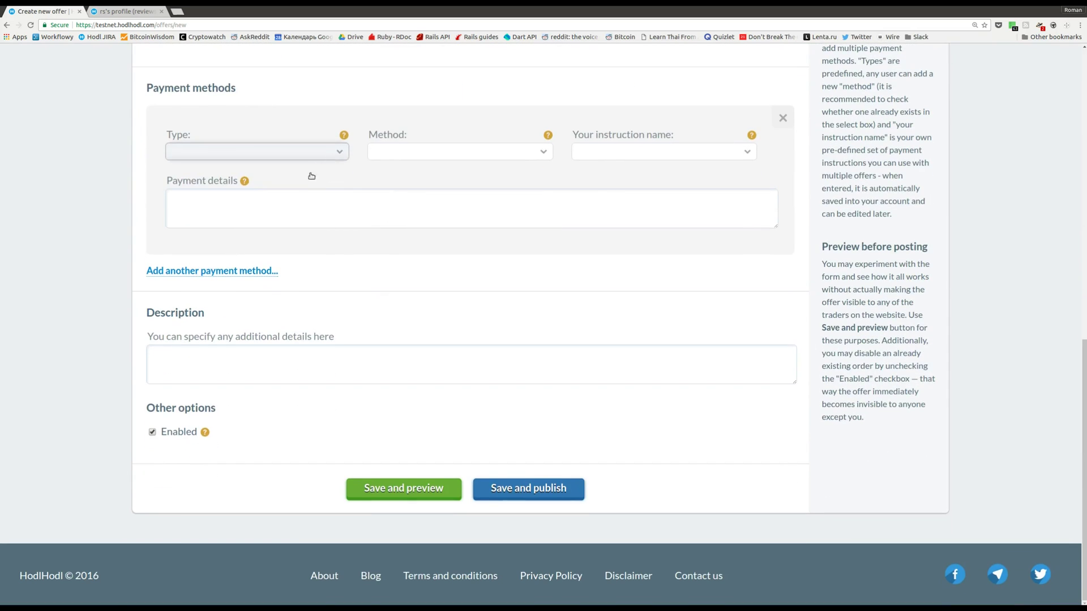
pyautogui.click(330, 156)
pyautogui.click(304, 171)
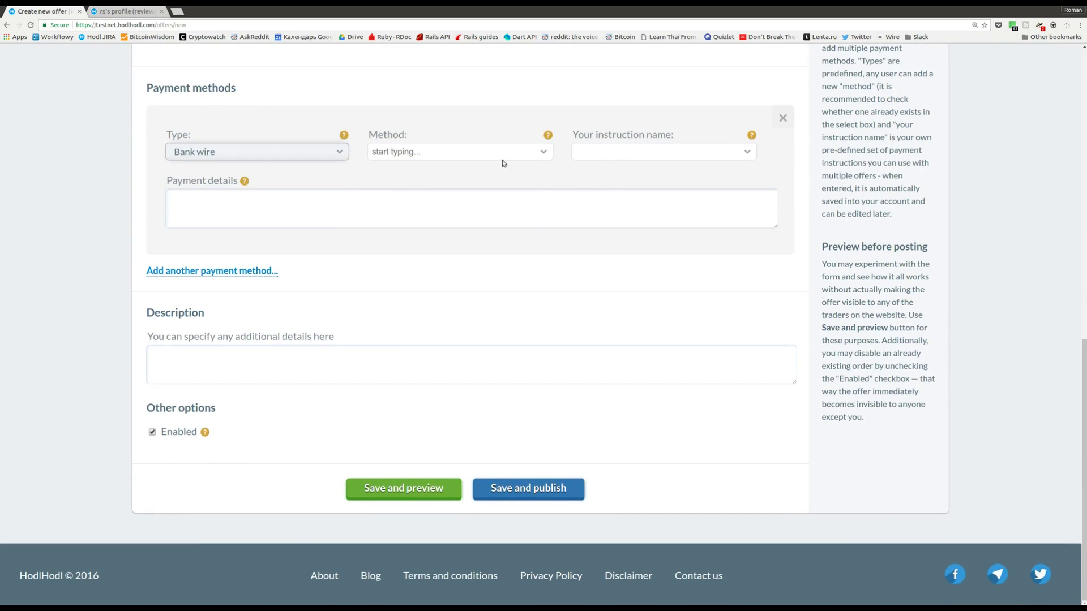
pyautogui.click(545, 153)
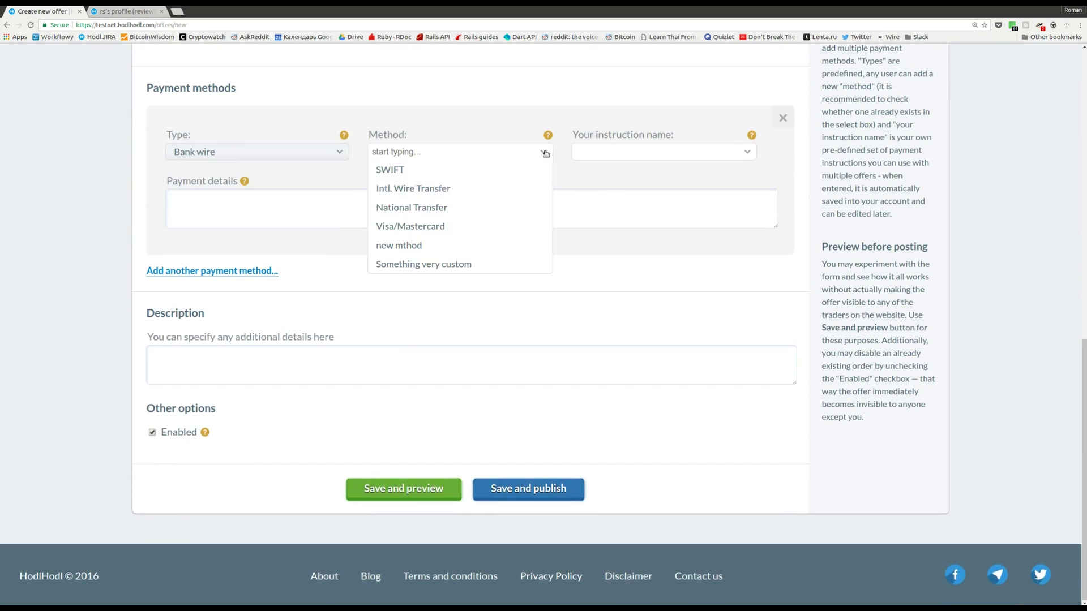
pyautogui.click(443, 265)
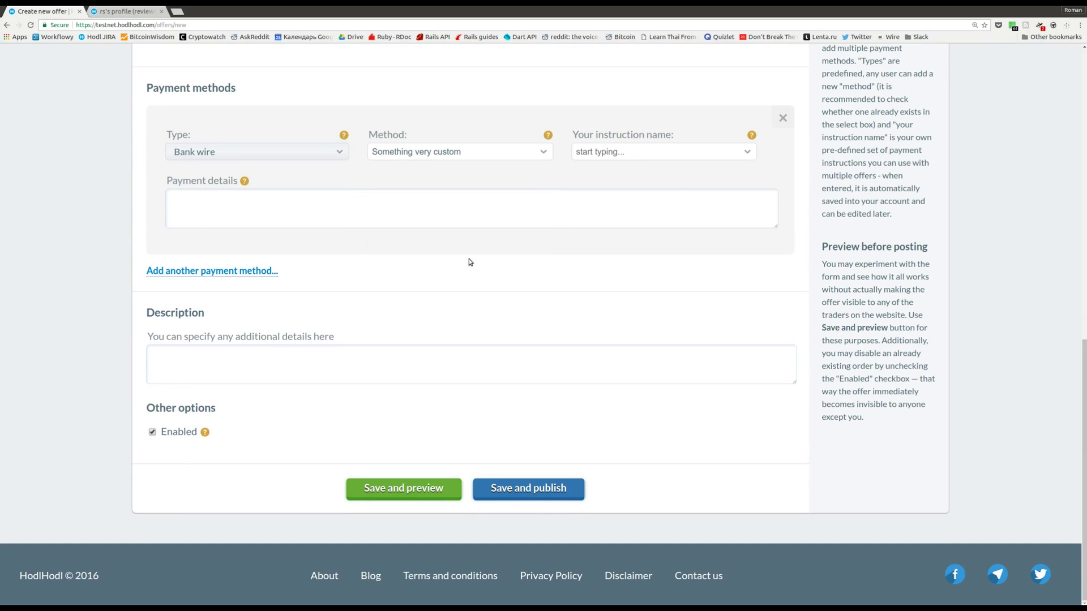
pyautogui.click(747, 151)
pyautogui.click(694, 171)
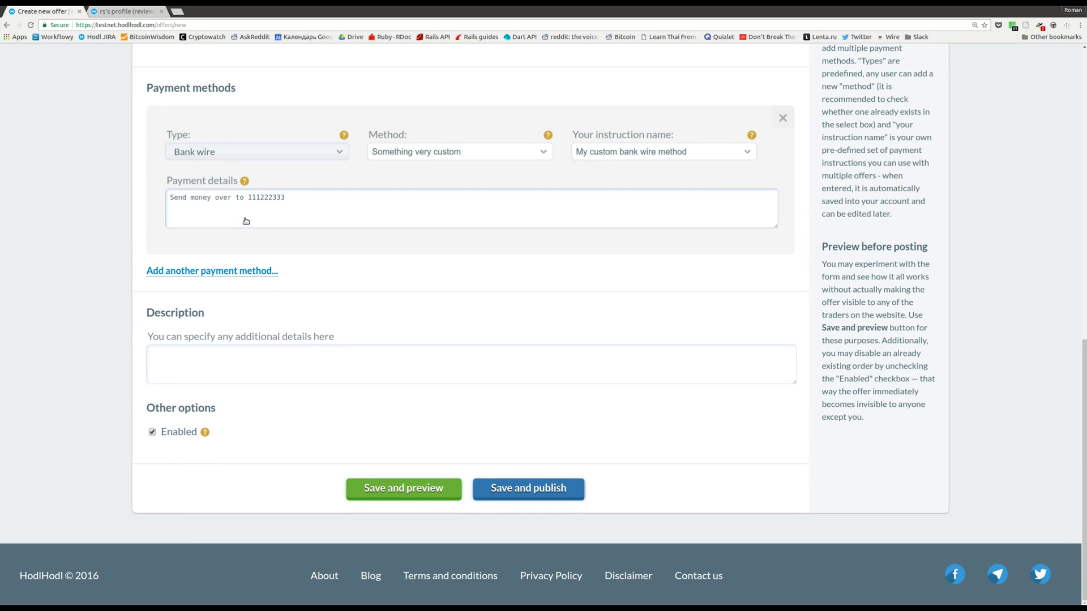
pyautogui.scroll(5, 252, 221)
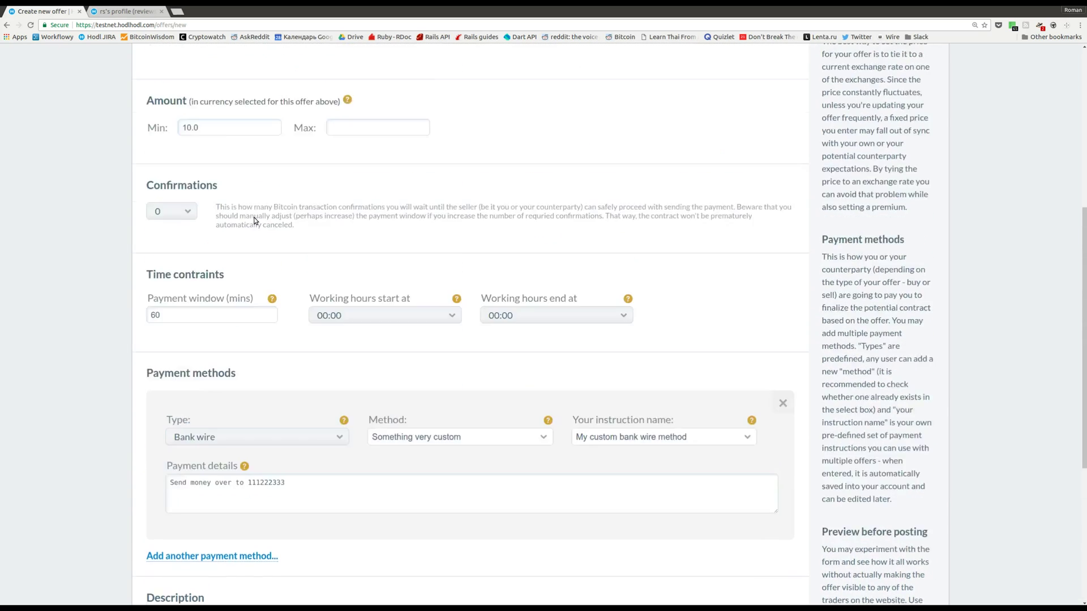
# Step: Open the Afghanistan, Kabul sell offer from My Offers for editing
pyautogui.scroll(2, 254, 221)
pyautogui.scroll(-3, 254, 221)
pyautogui.scroll(8, 279, 218)
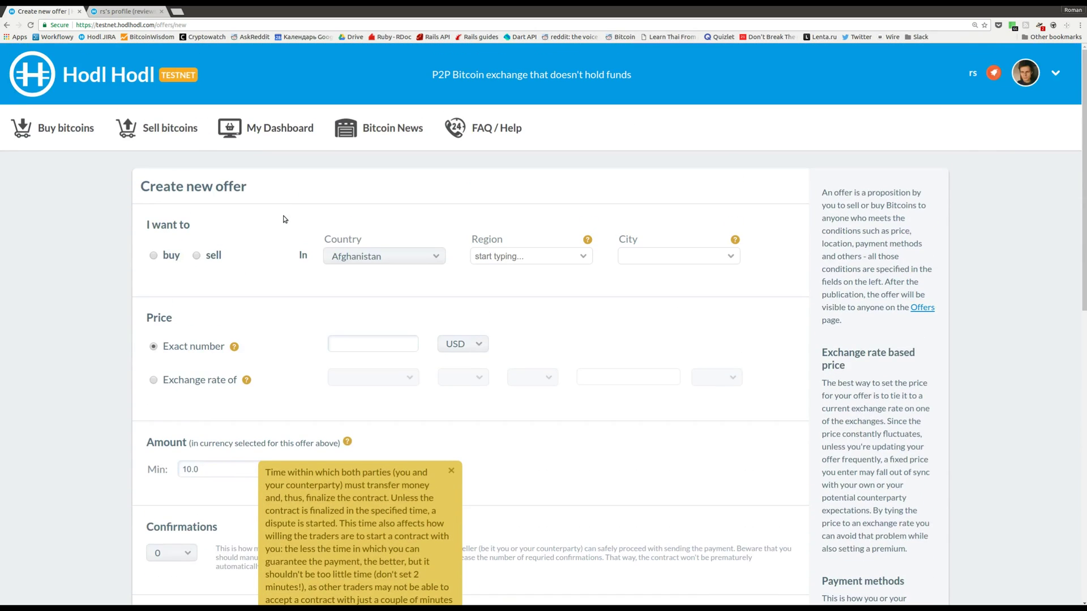
pyautogui.click(1026, 72)
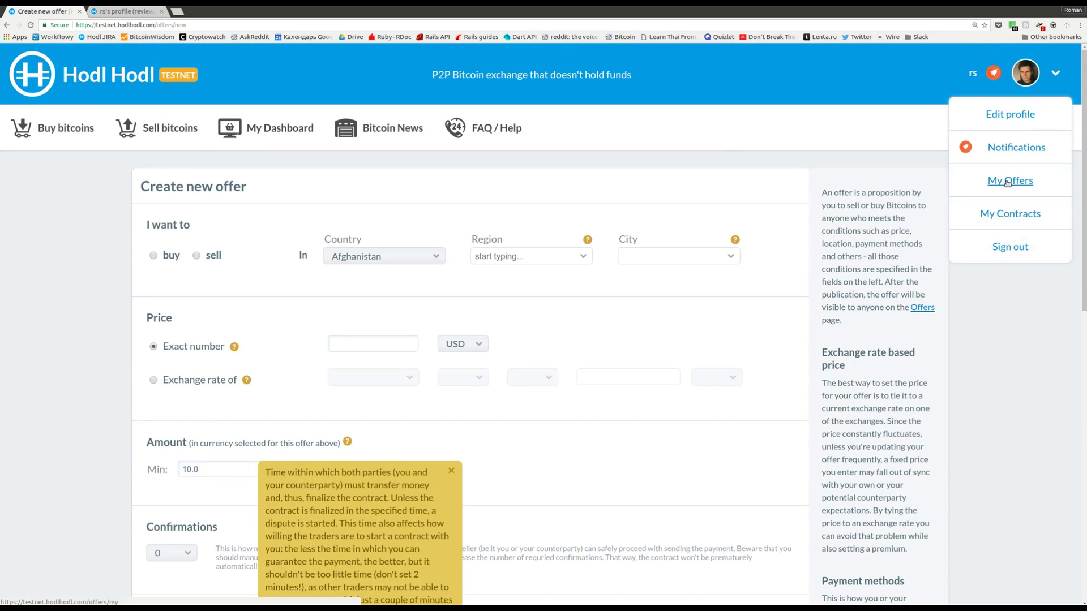
pyautogui.click(1007, 182)
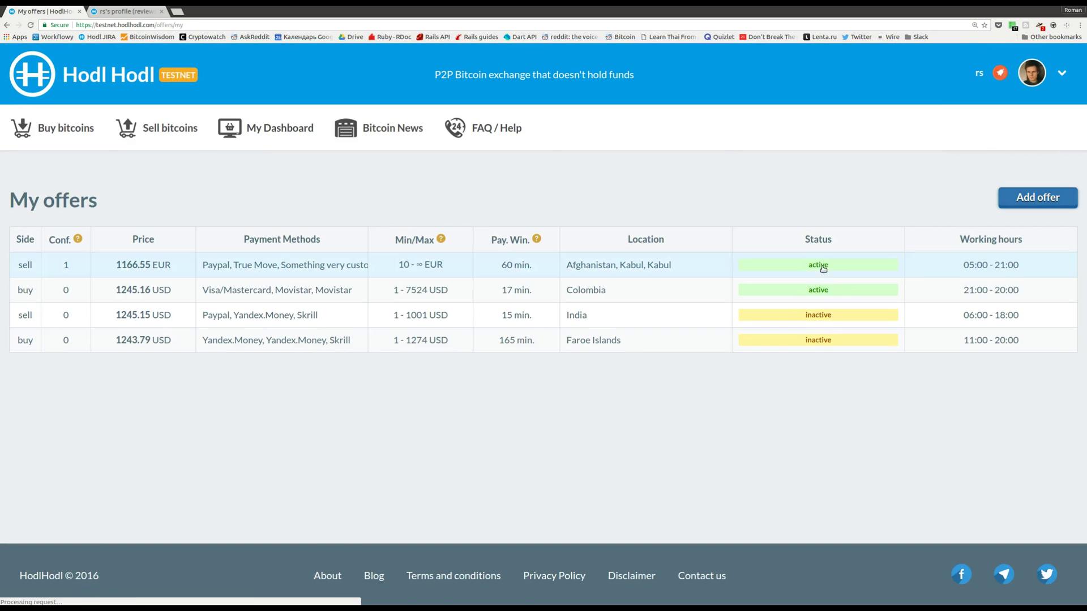
pyautogui.click(675, 263)
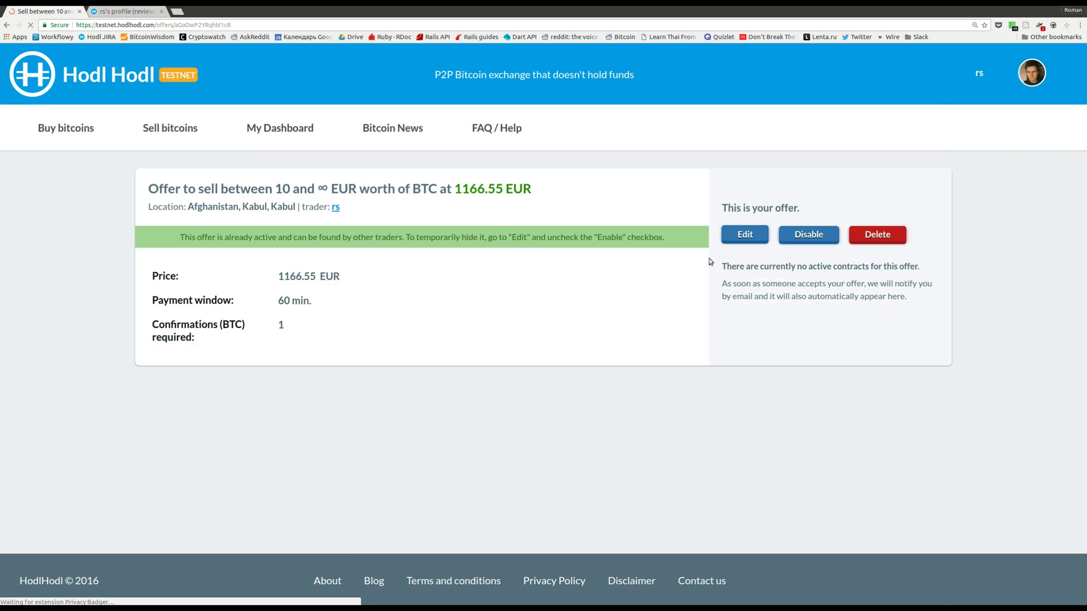
pyautogui.click(745, 235)
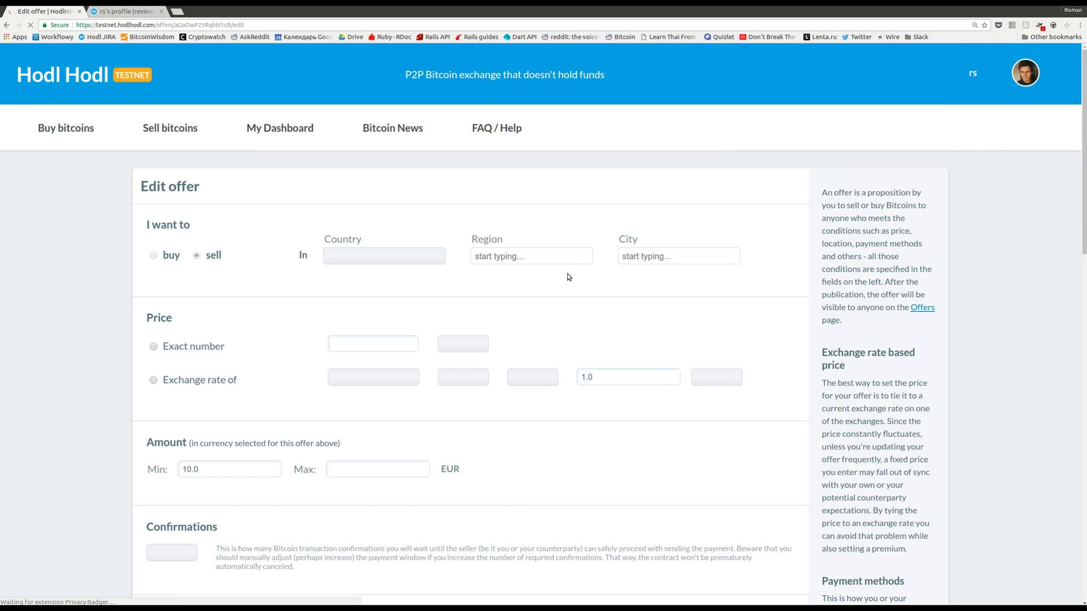
# Step: Remove the Bank wire payment method and save the offer
pyautogui.scroll(-12, 567, 274)
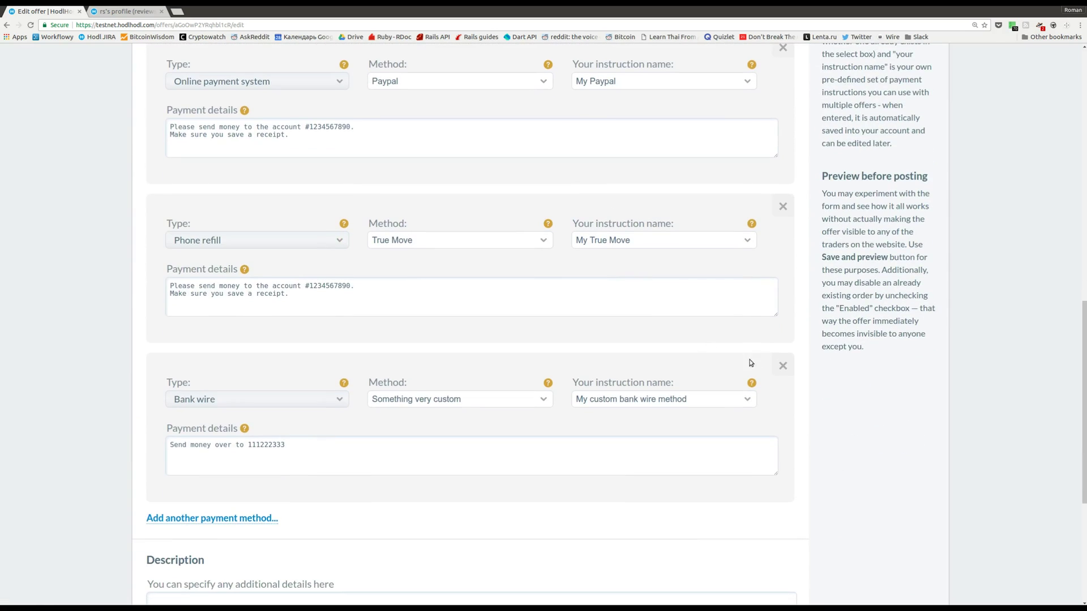
pyautogui.click(783, 366)
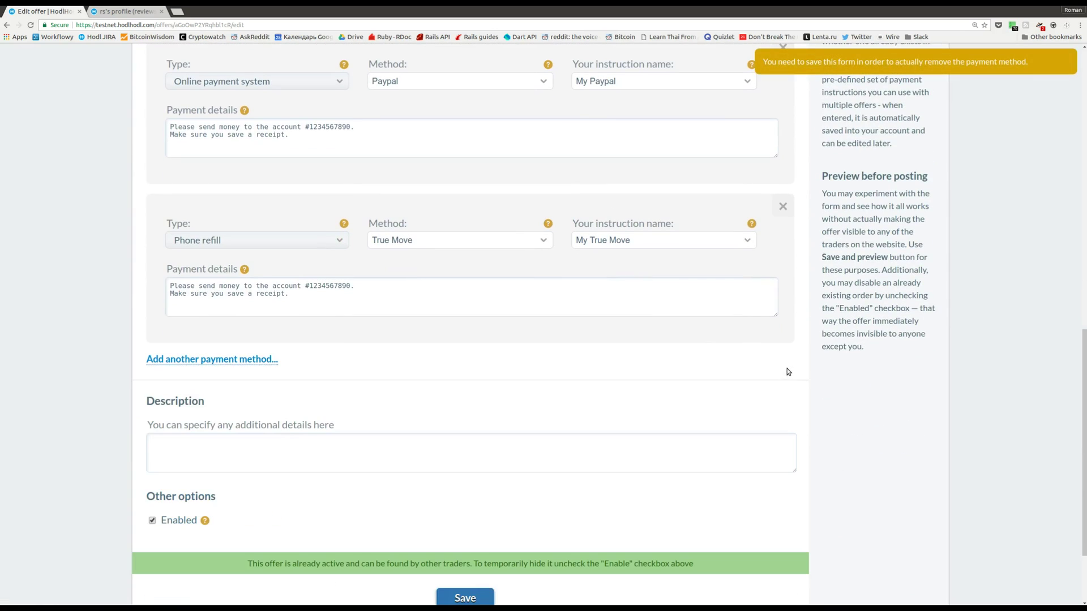
pyautogui.moveTo(763, 62); pyautogui.dragTo(1031, 60)
pyautogui.click(1031, 60)
pyautogui.scroll(-2, 502, 407)
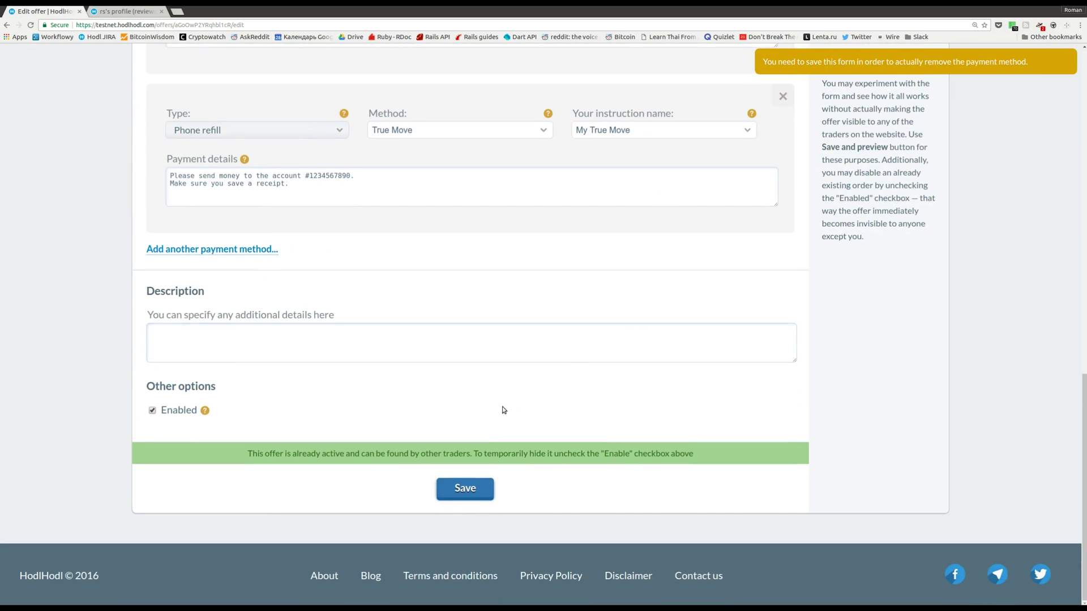
pyautogui.click(472, 490)
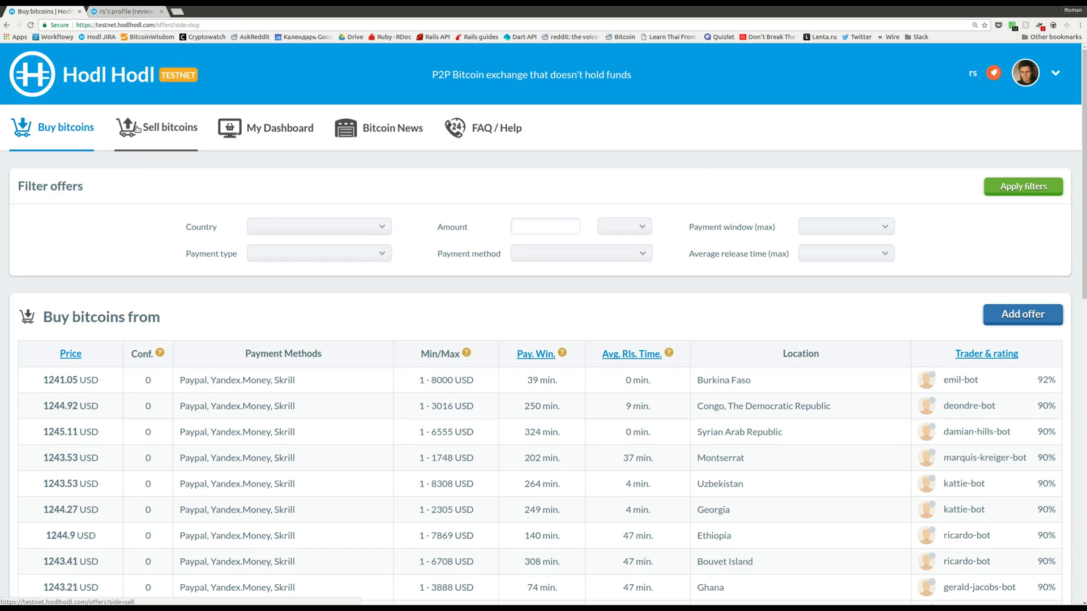
# Step: Start a new buy offer from the Sell bitcoins list with country Afghanistan
pyautogui.click(137, 129)
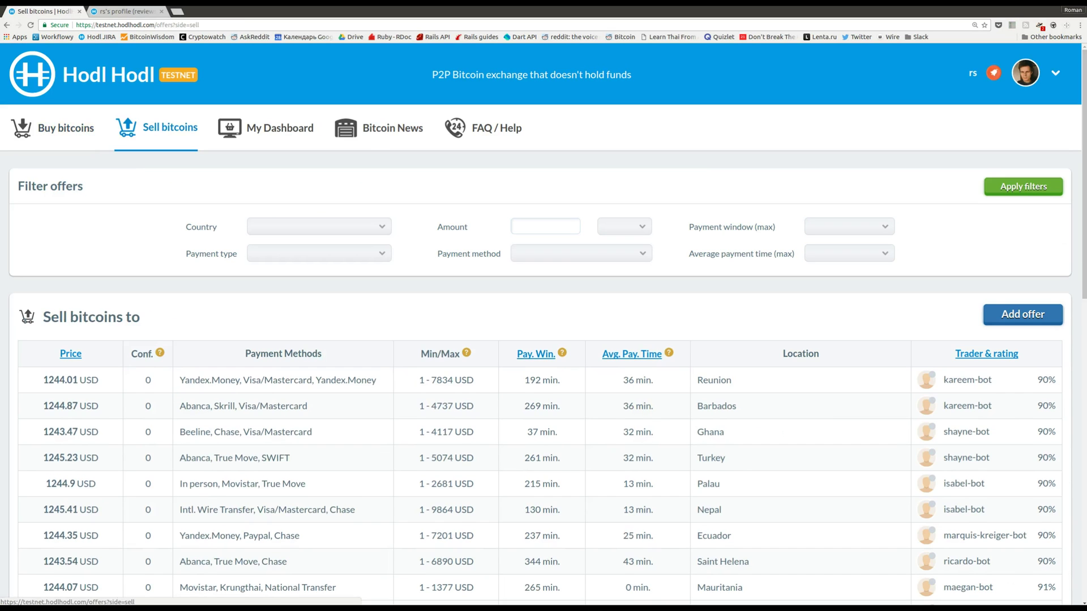
pyautogui.click(1046, 316)
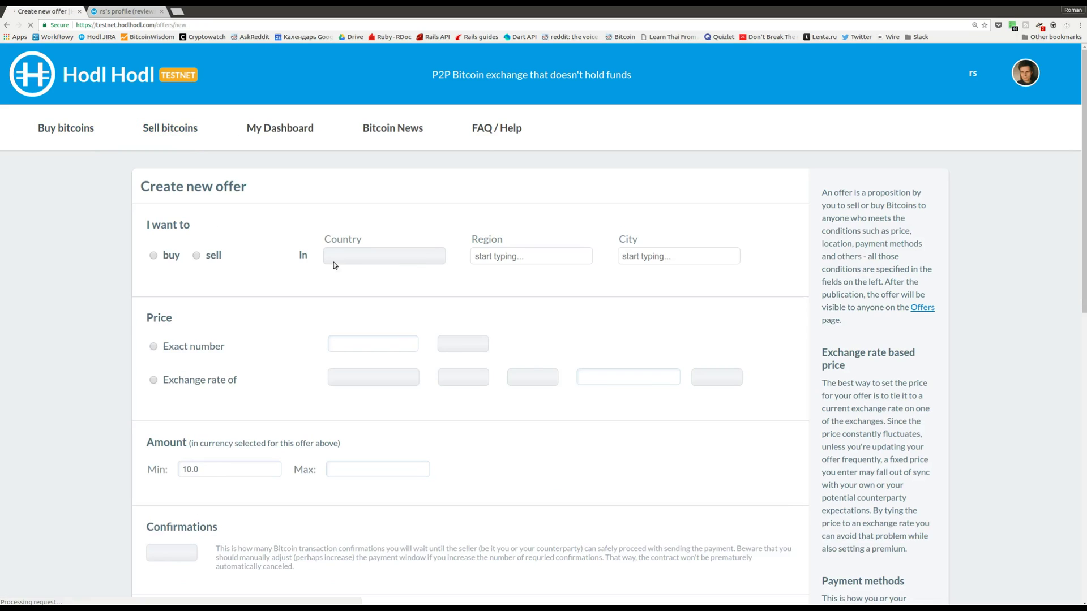
pyautogui.click(166, 257)
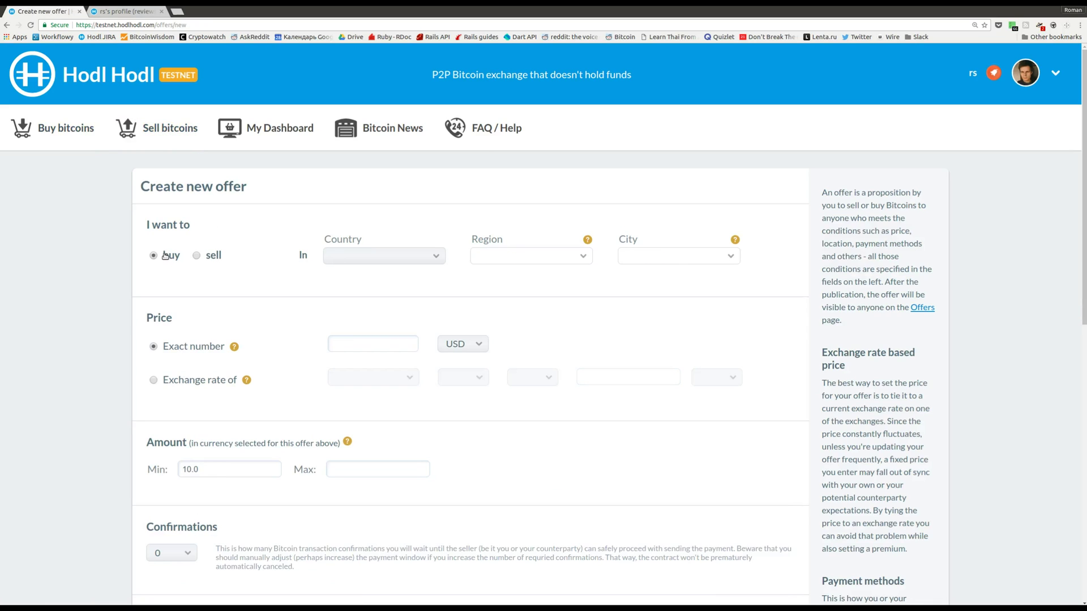
pyautogui.click(388, 256)
pyautogui.click(377, 277)
# Step: Give it a Bank wire payment method set to Something very custom
pyautogui.scroll(-4, 434, 223)
pyautogui.scroll(-5, 433, 223)
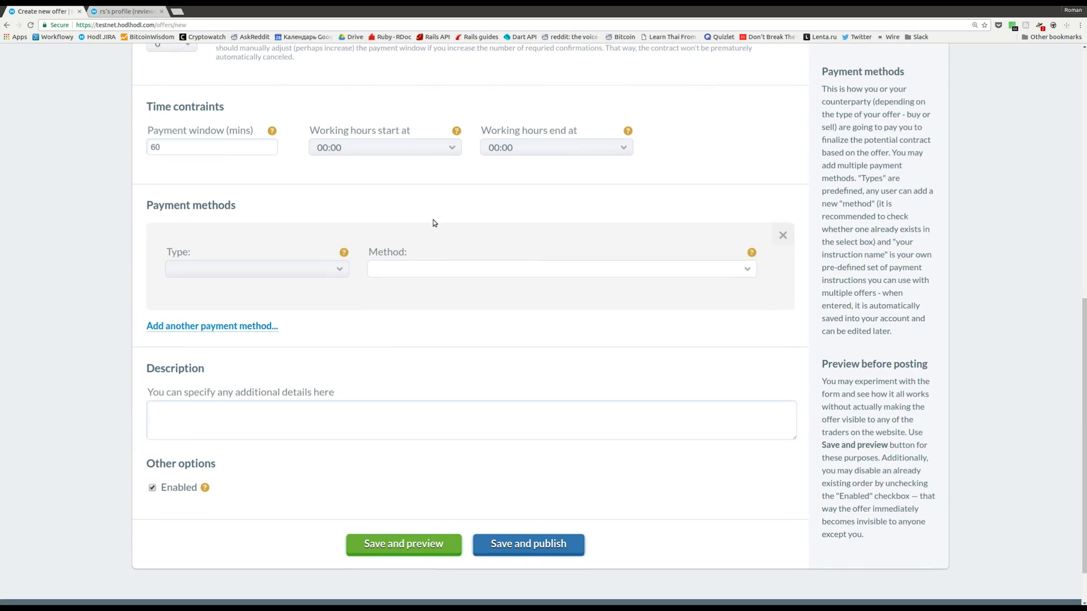
pyautogui.click(337, 272)
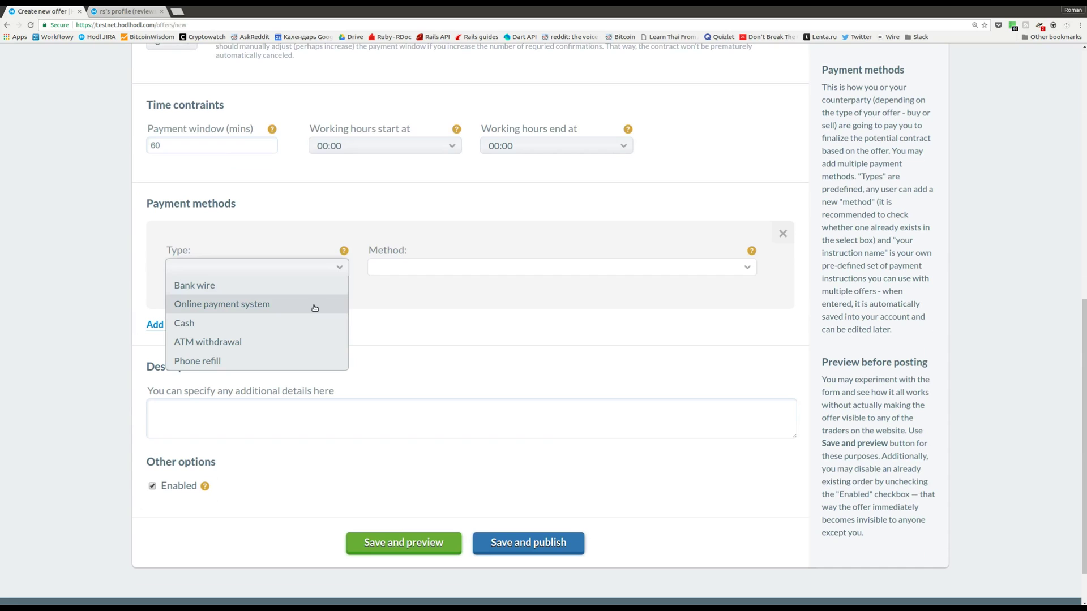
pyautogui.click(316, 286)
pyautogui.click(718, 277)
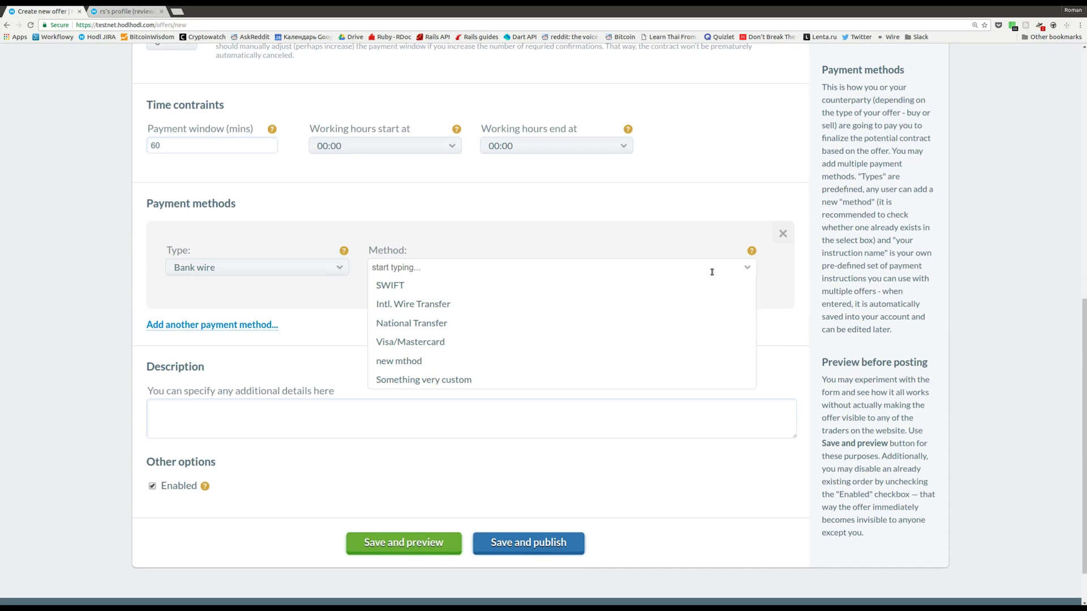
pyautogui.click(403, 381)
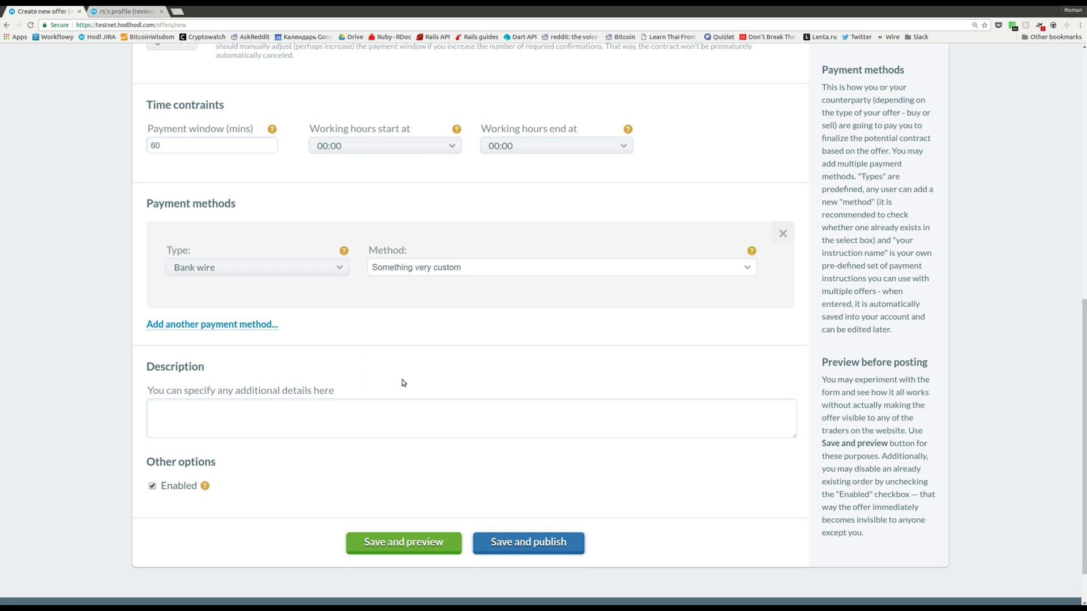